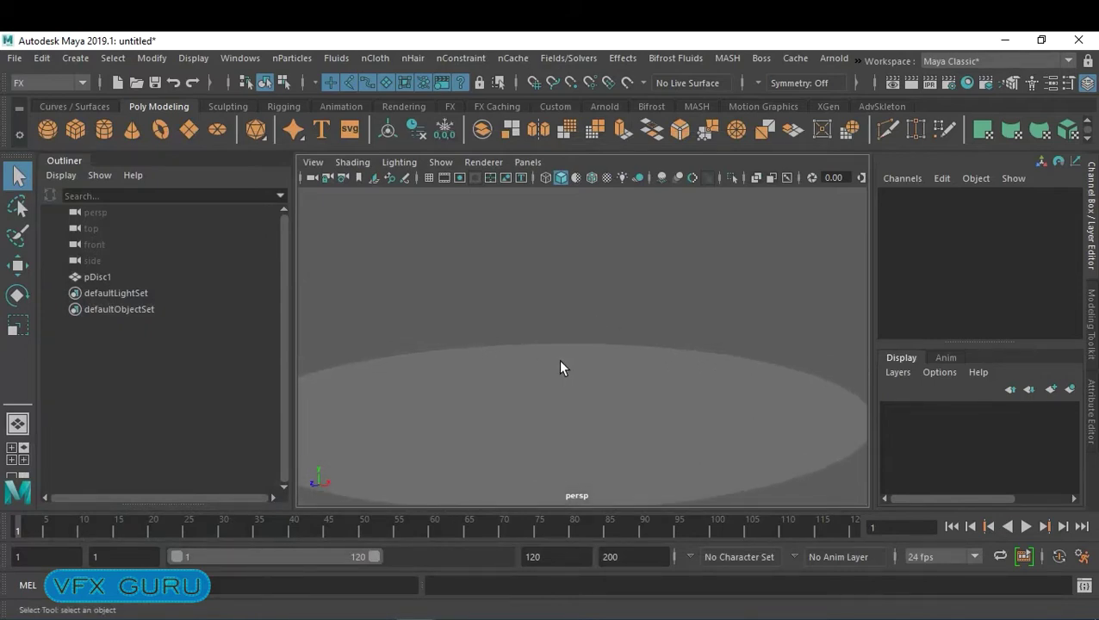
- Enable Multisampling Anti-aliasing in the Hardware Renderer 2.0 settings of the perspective view
scroll(591, 368, "up", 3)
left_click_drag(631, 390, 555, 386, "alt")
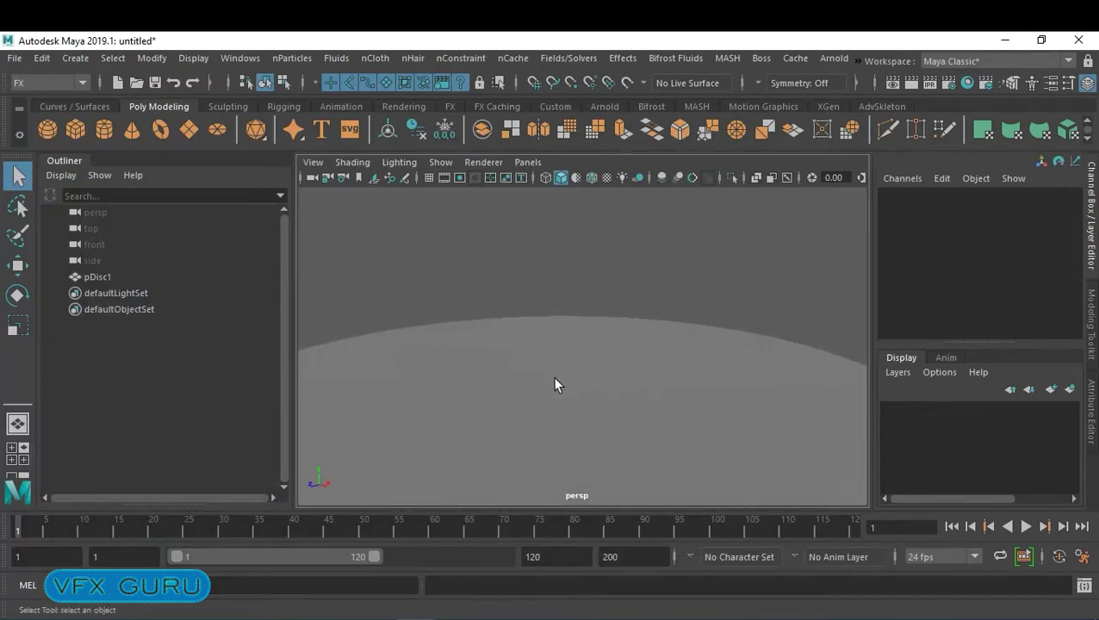
left_click(480, 164)
left_click(575, 193)
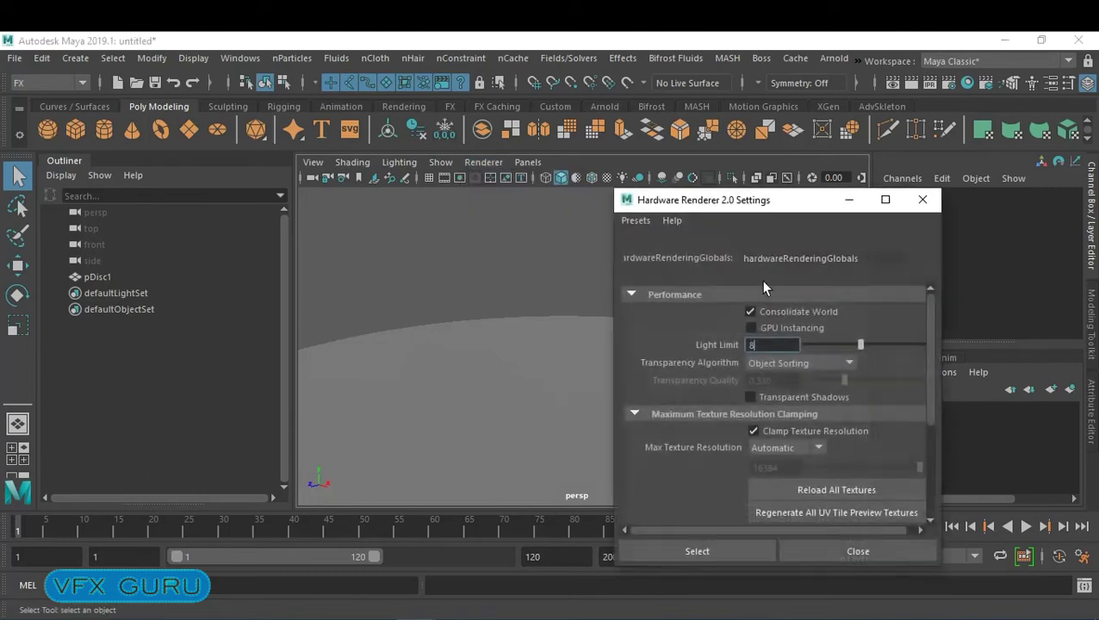
scroll(930, 433, "down", 3)
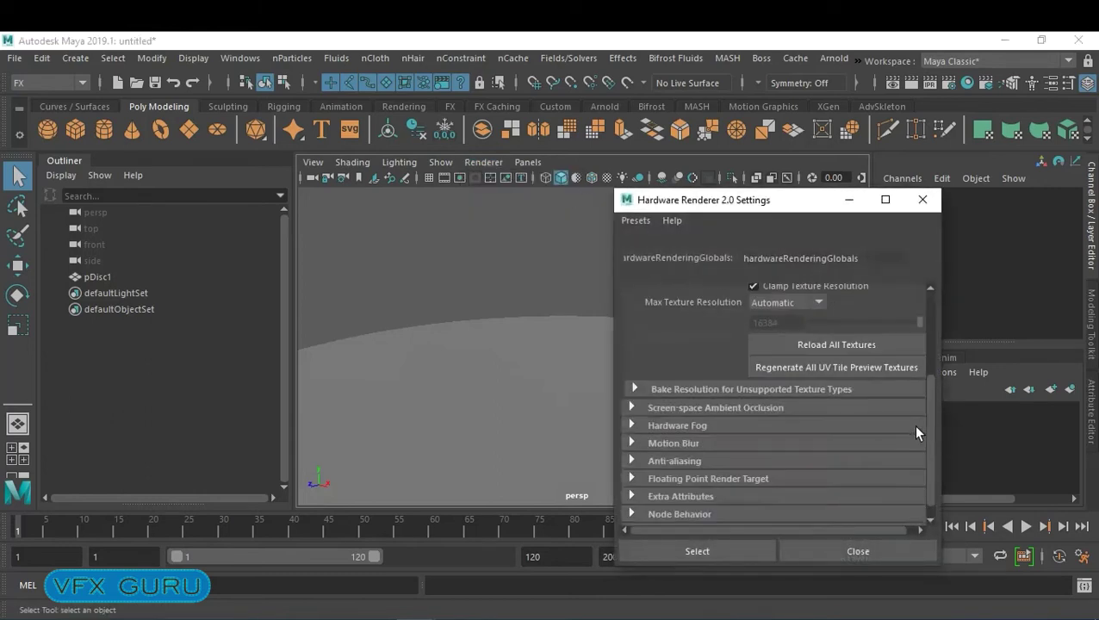
left_click(673, 407)
left_click(734, 389)
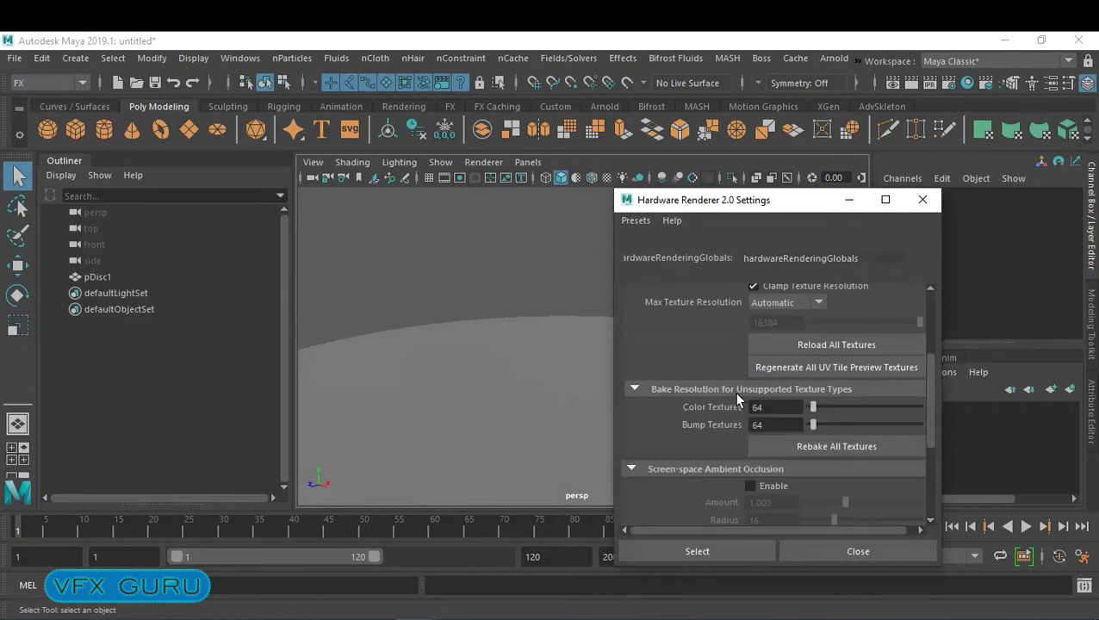
scroll(792, 440, "down", 2)
scroll(771, 473, "down", 1)
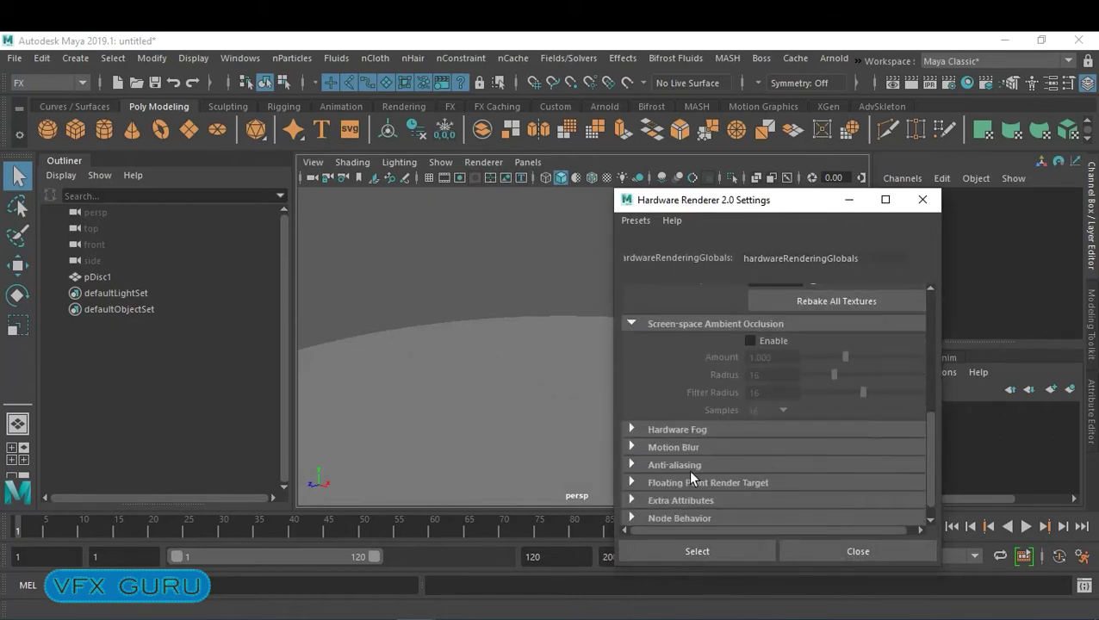
left_click(686, 466)
left_click(774, 497)
left_click(725, 551)
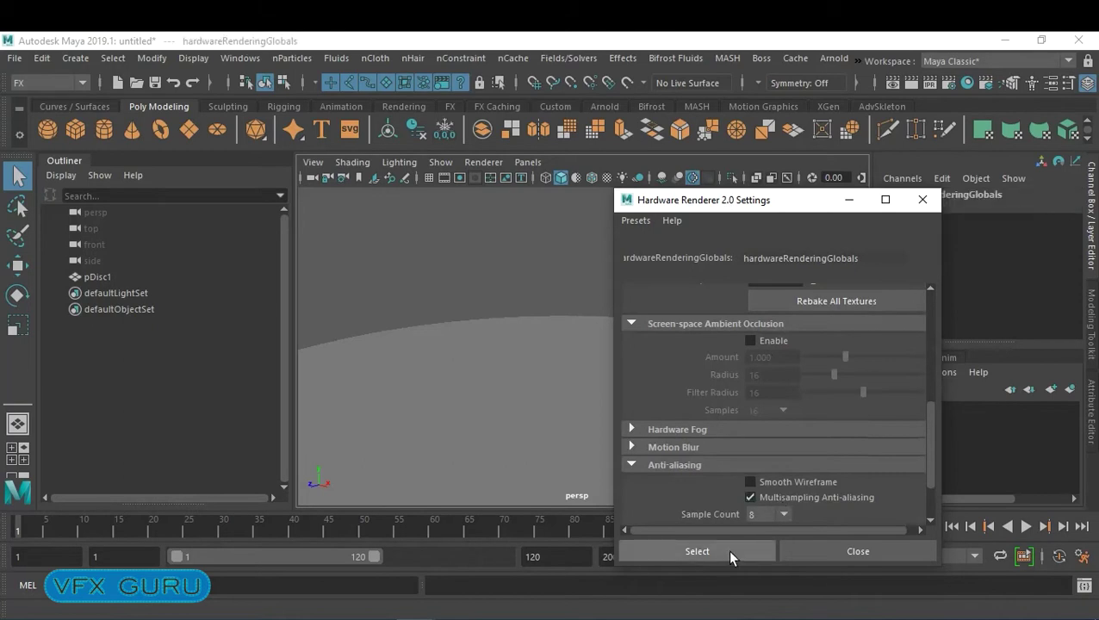
left_click(925, 552)
- Create a polygon sphere at the centre of the disc and set its radius to 3.8
left_click_drag(718, 410, 770, 387, "alt")
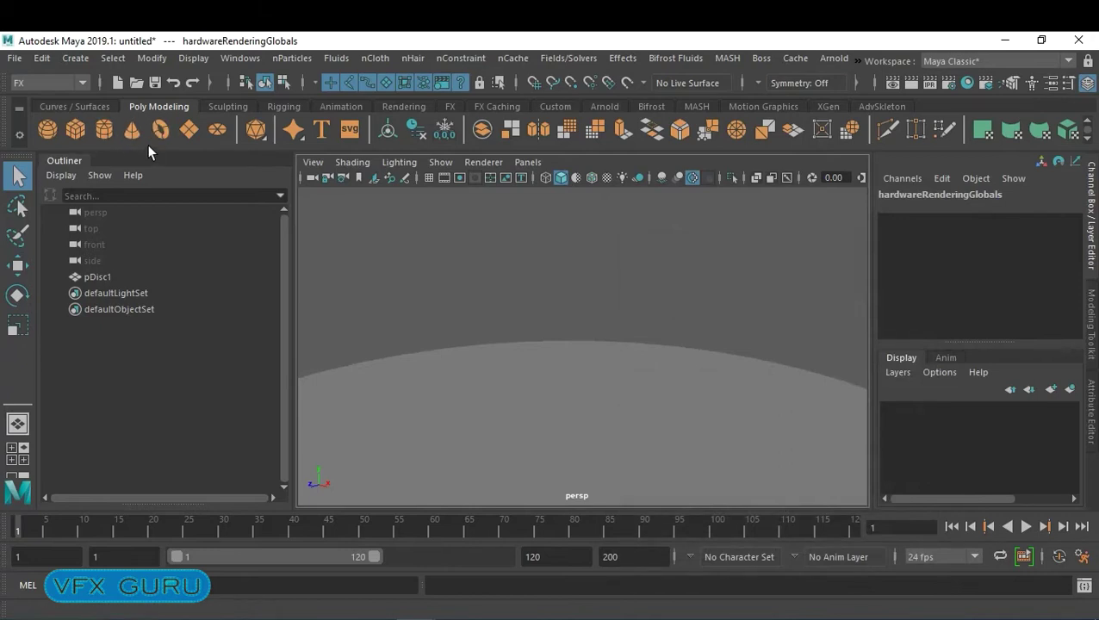
left_click(50, 129)
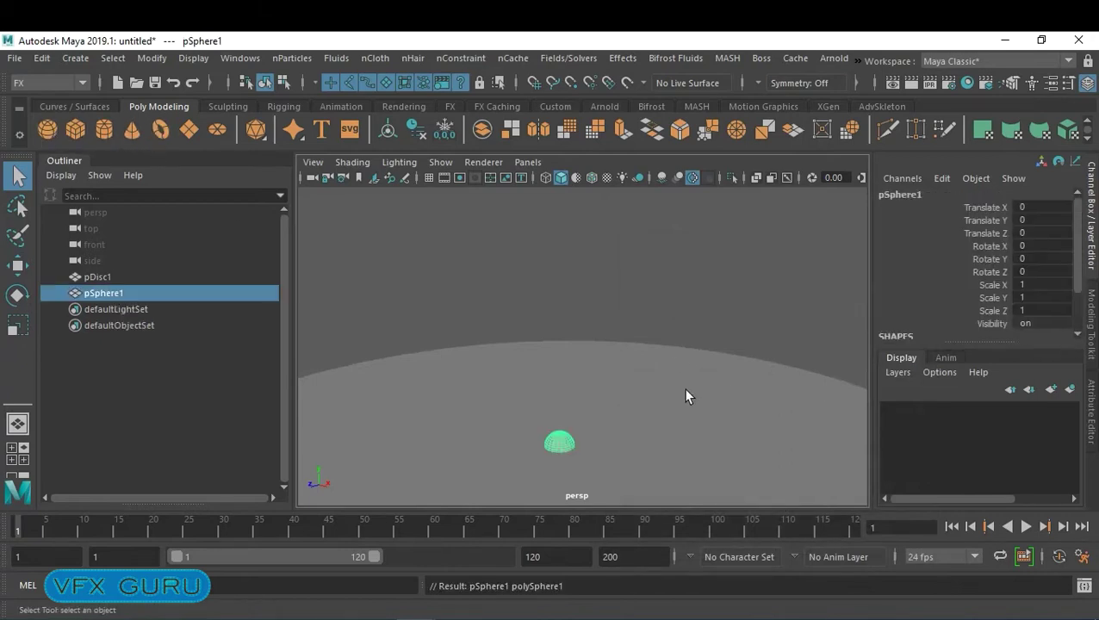
scroll(946, 261, "down", 3)
left_click(916, 322)
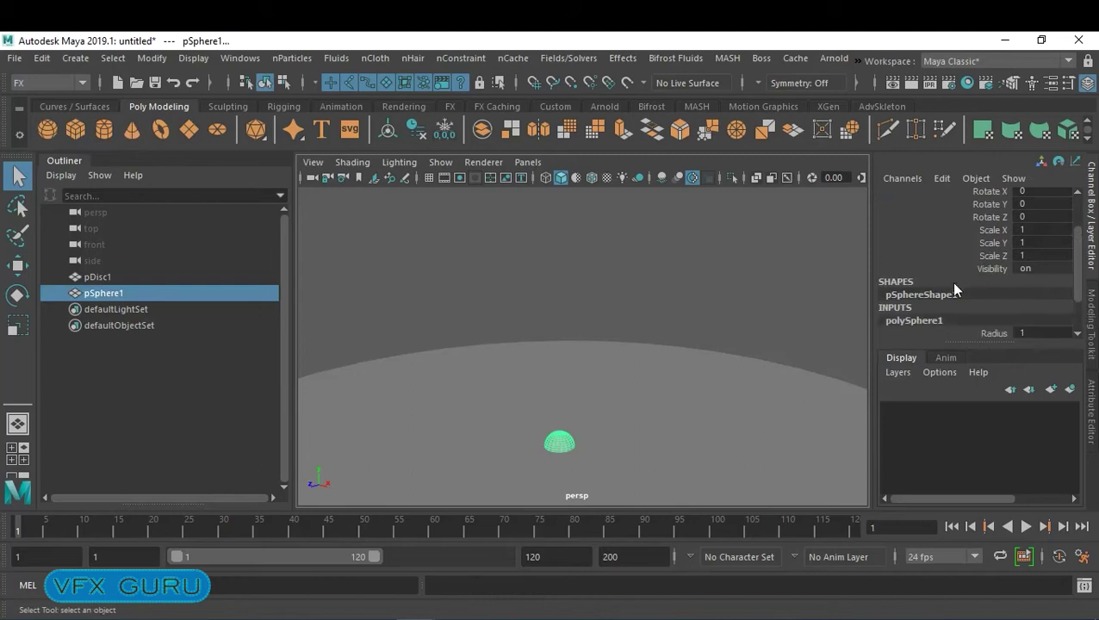
scroll(965, 302, "down", 2)
left_click(993, 282)
middle_click_drag(591, 341, 614, 344)
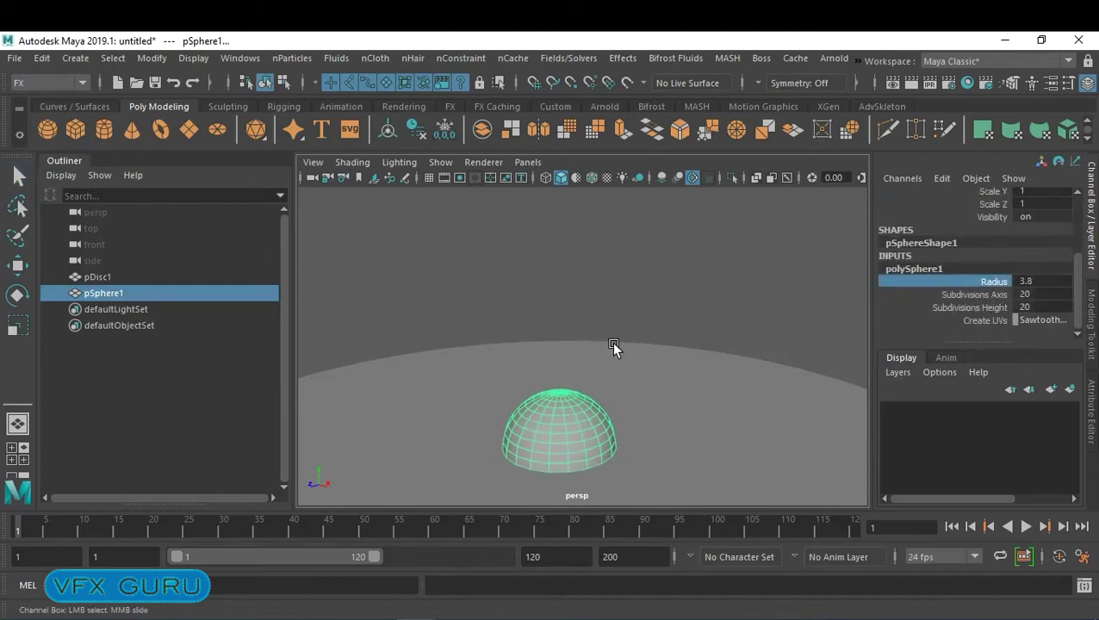
- Raise the sphere to about 8.63 on Y above the disc and set both its axis and height subdivisions to 8
key("w")
left_click_drag(561, 379, 559, 245)
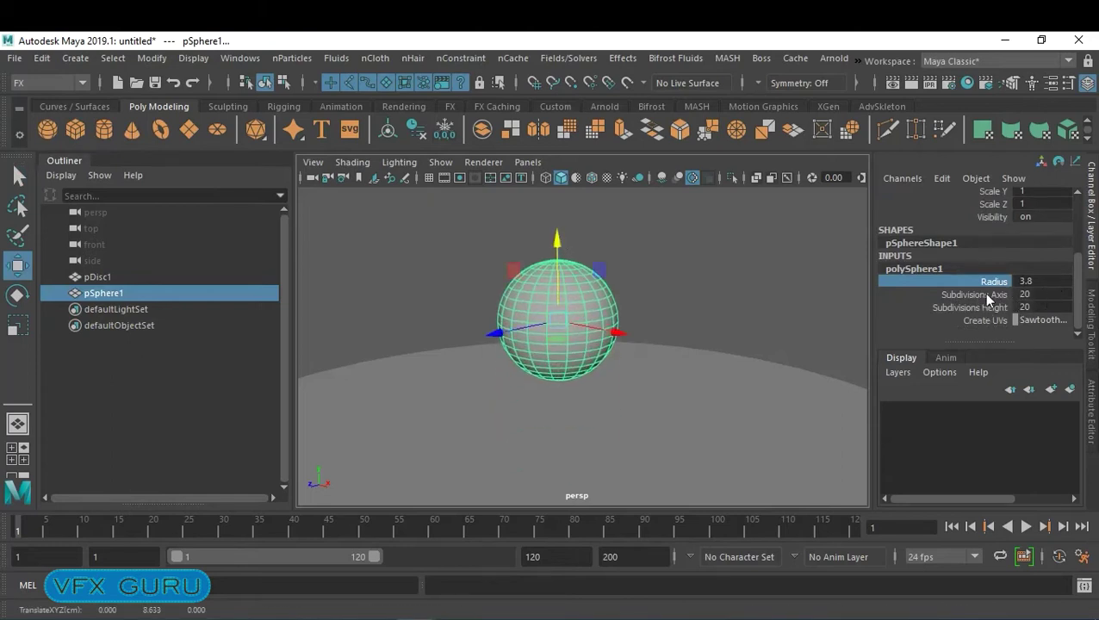
left_click_drag(982, 295, 988, 308)
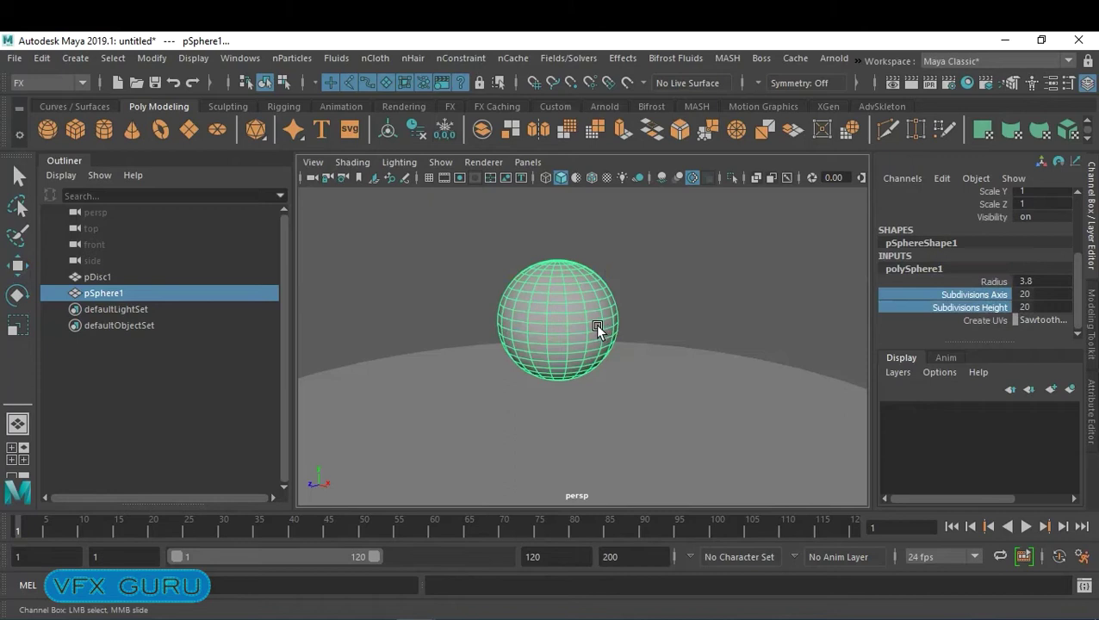
middle_click_drag(689, 327, 591, 328)
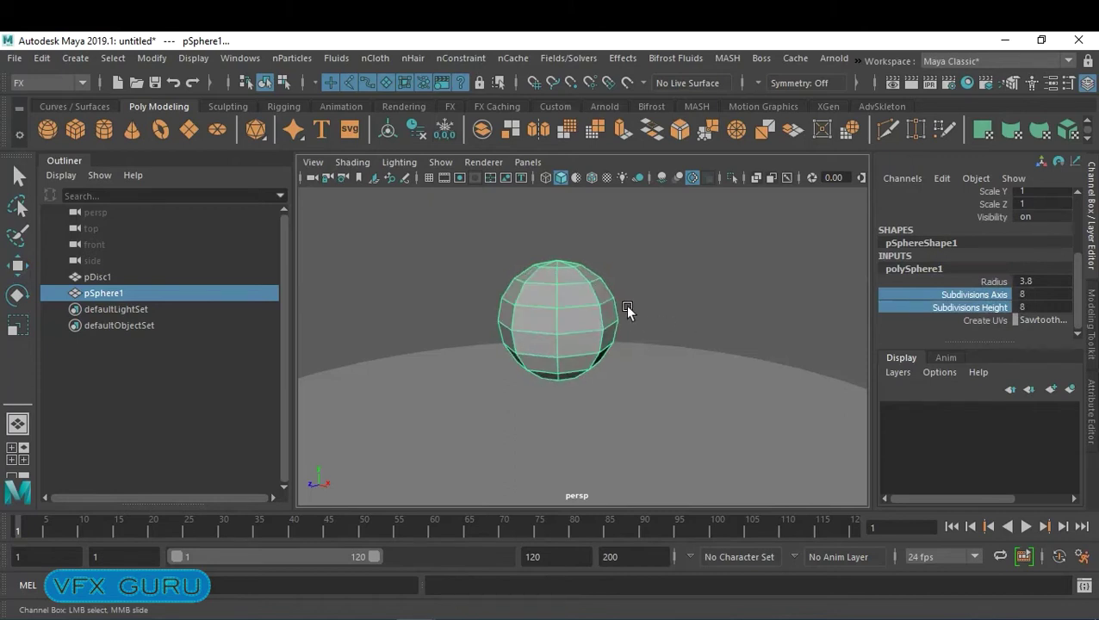
- Delete all faces of the sphere's lower half using the front view, keeping the upper dome
right_click_drag(590, 294, 584, 193)
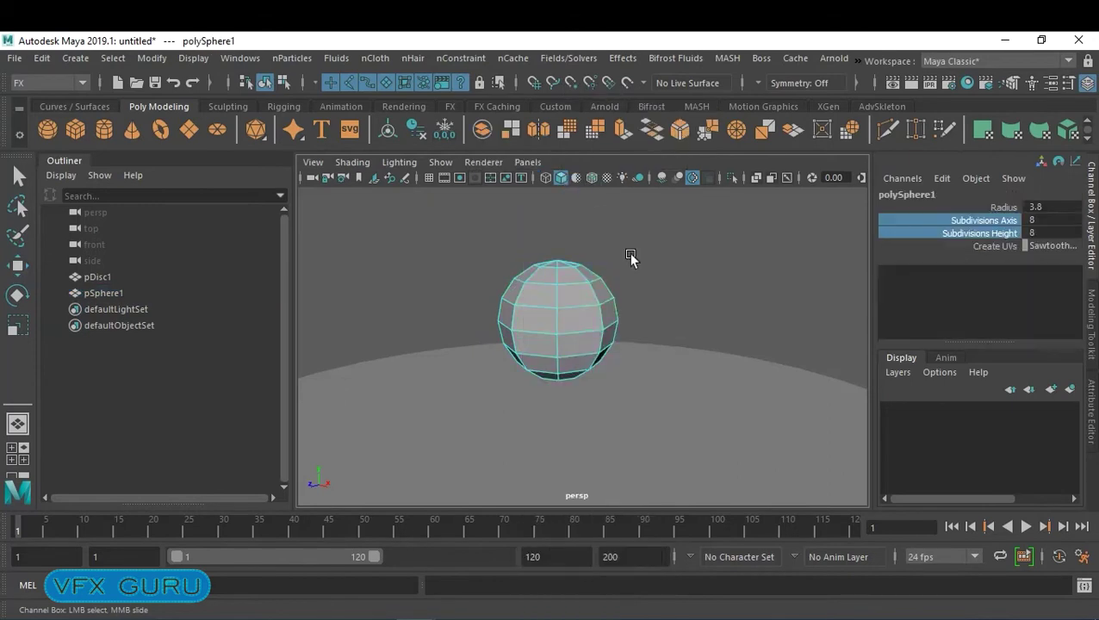
key("space")
key("space")
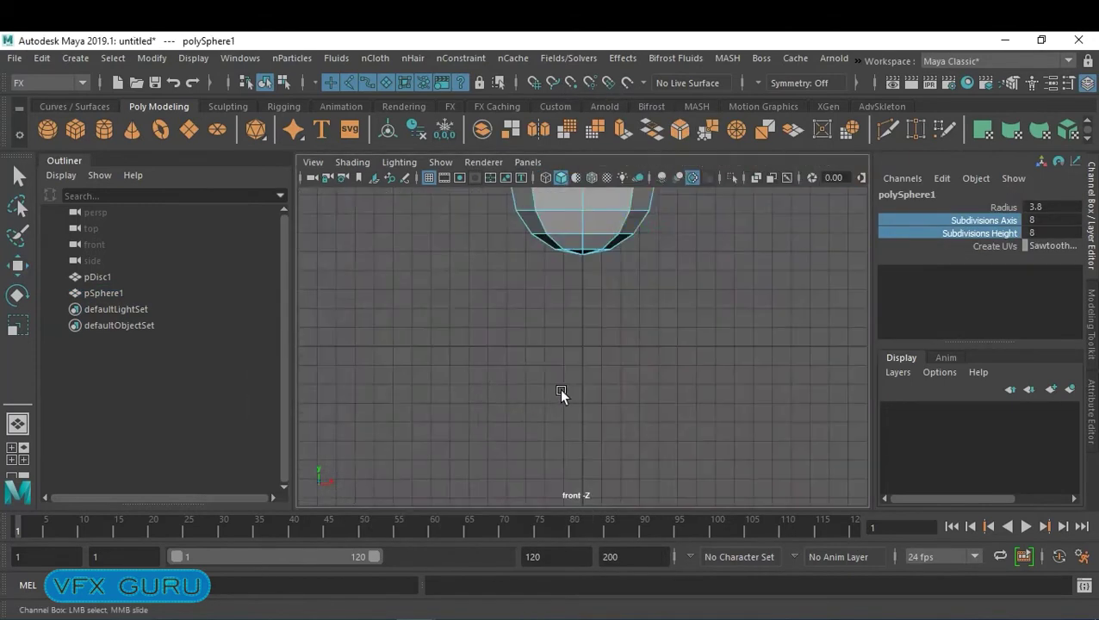
left_click_drag(679, 434, 429, 318)
key("w")
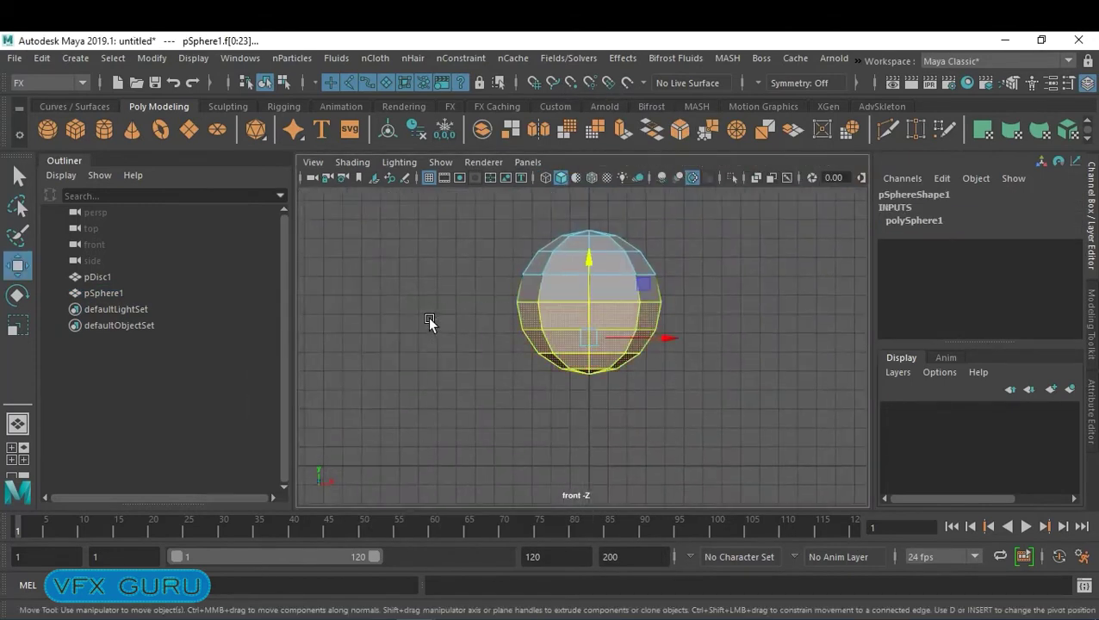
key("Delete")
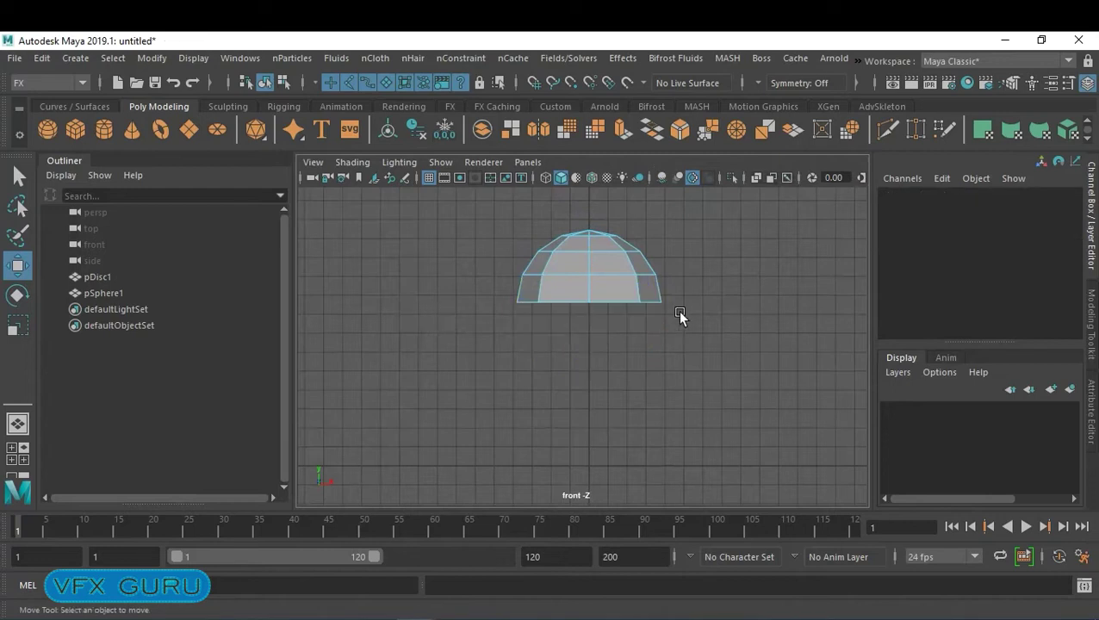
- Scale the dome's lowest ring of faces outward with soft selection to flare the rim
left_click(608, 295)
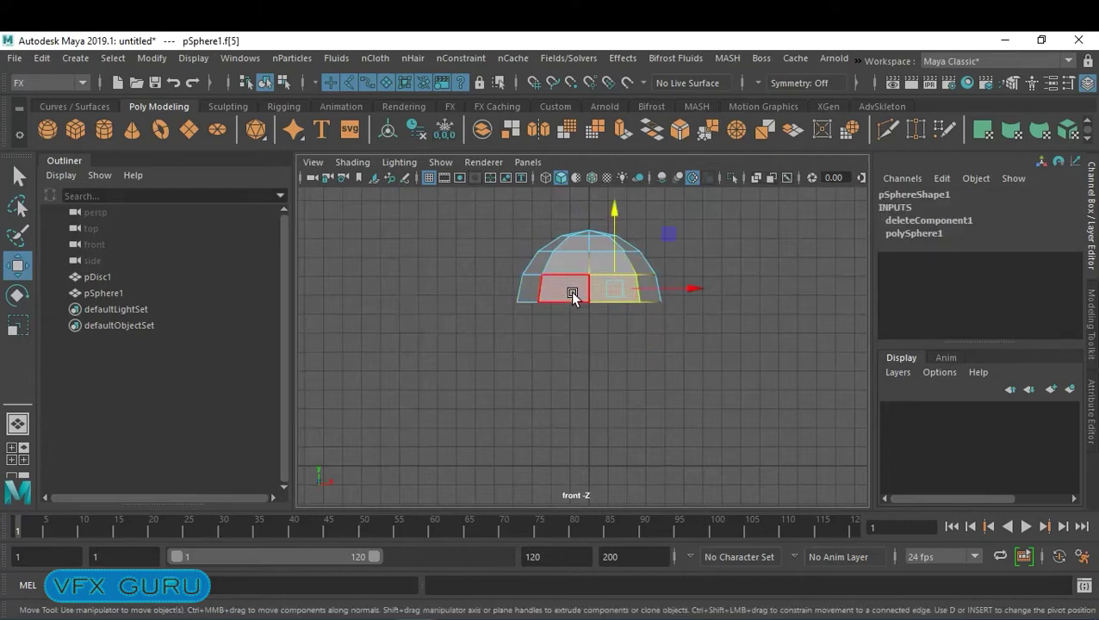
double_click(572, 294)
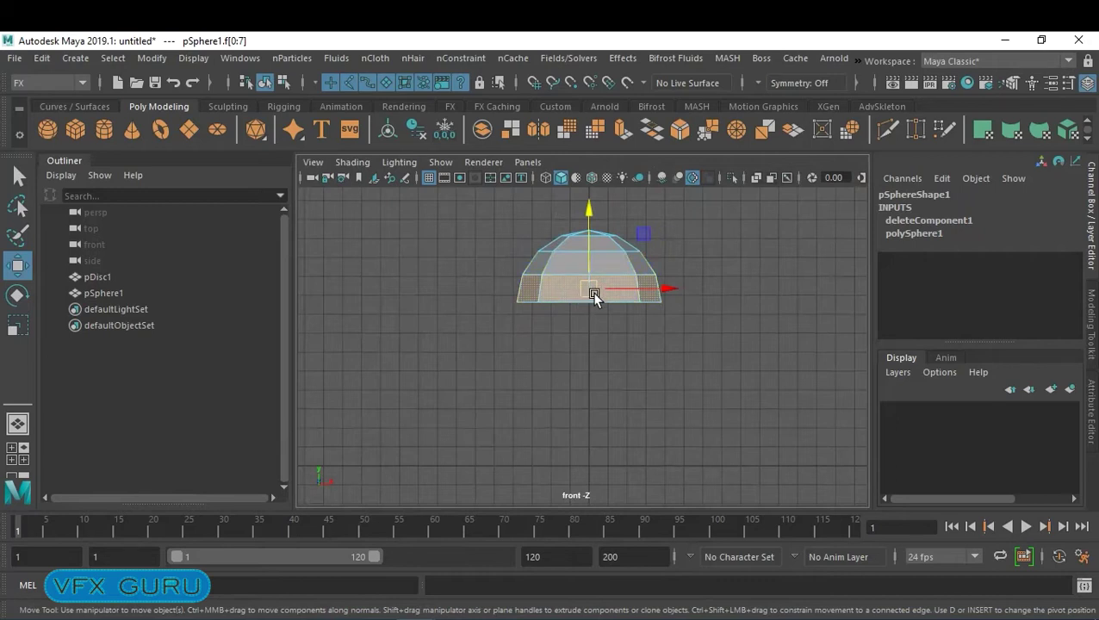
key("b")
left_click_drag(595, 295, 643, 317)
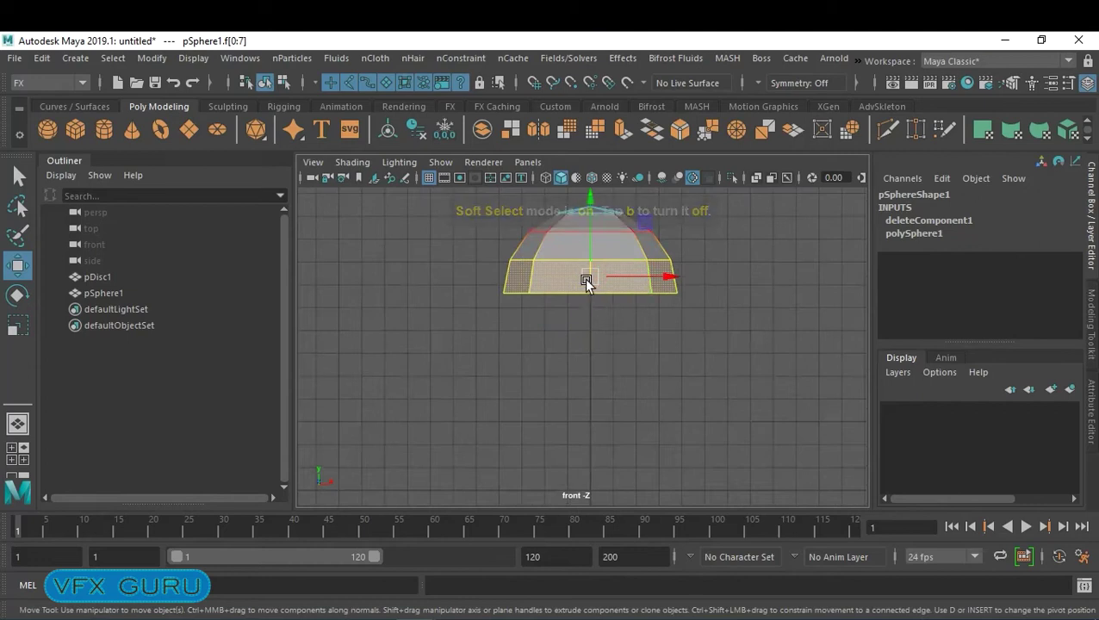
key("r")
key("space")
key("space")
left_click_drag(562, 309, 591, 312)
- Return to object selection and turn on the smooth mesh preview for the dome
key("F8")
left_click(641, 302)
left_click(636, 331)
mouse_move(635, 331)
left_mouse_down("alt")
mouse_move(638, 306)
mouse_move(637, 340)
mouse_move(634, 330)
left_mouse_up("alt")
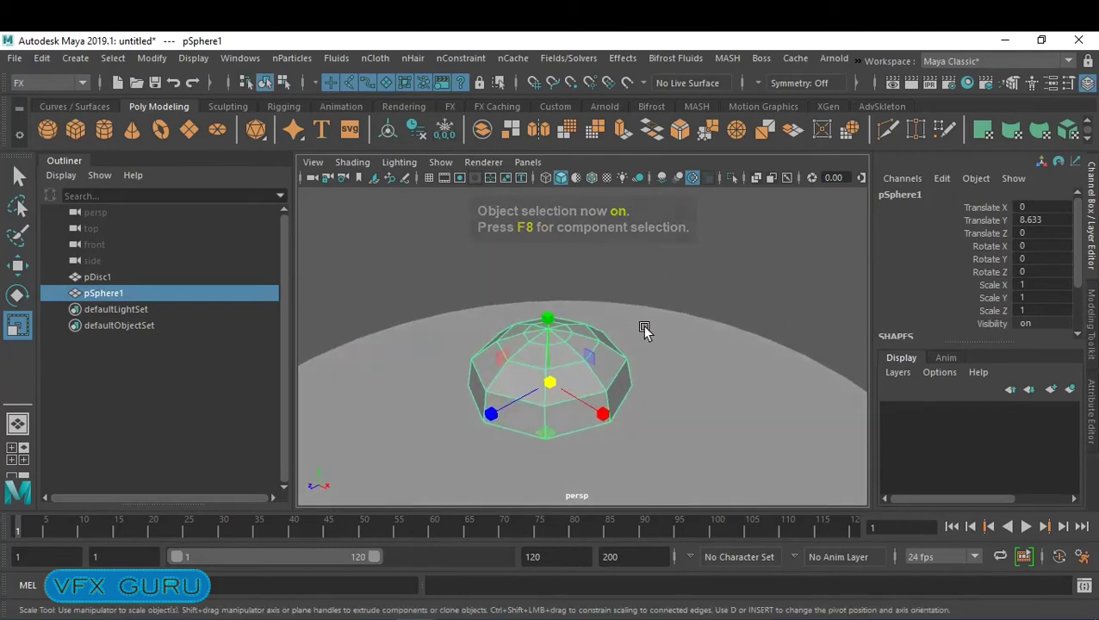
key("3")
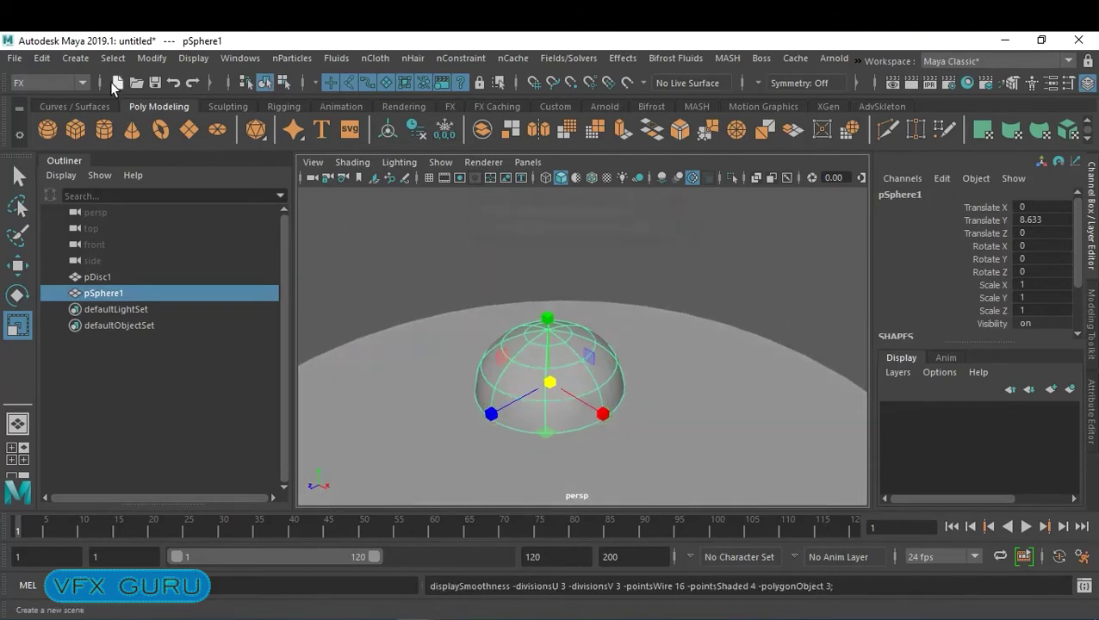
- Try converting the dome's smooth mesh preview to polygons and inspect the resulting mesh
left_click(145, 58)
mouse_move(256, 448)
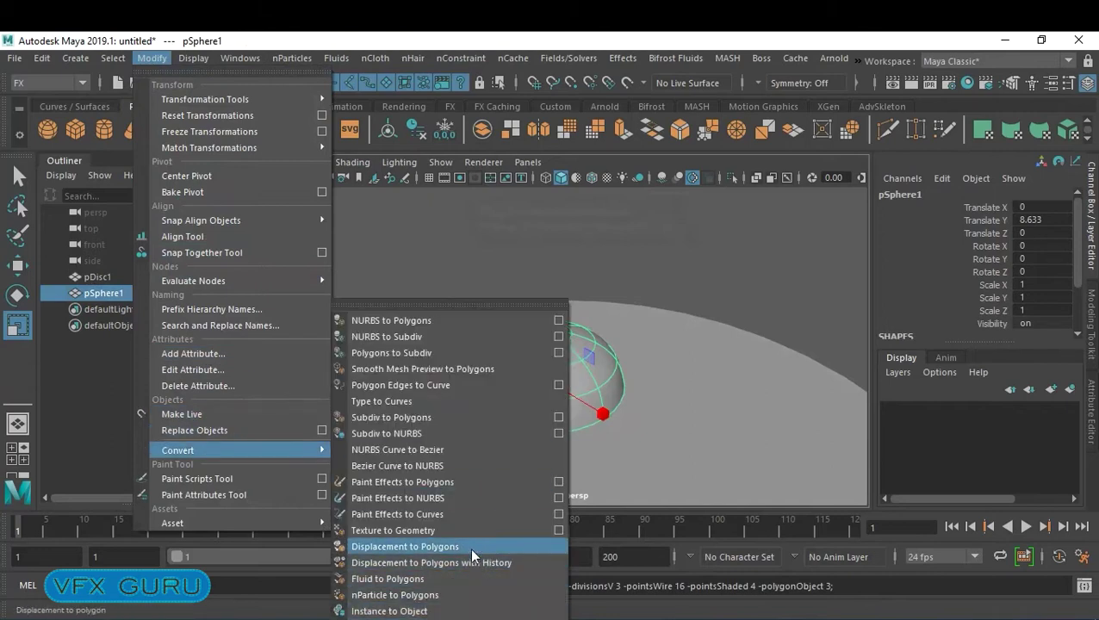
left_click(454, 380)
left_click(698, 289)
left_click(551, 389)
left_click(729, 265)
left_click(574, 376)
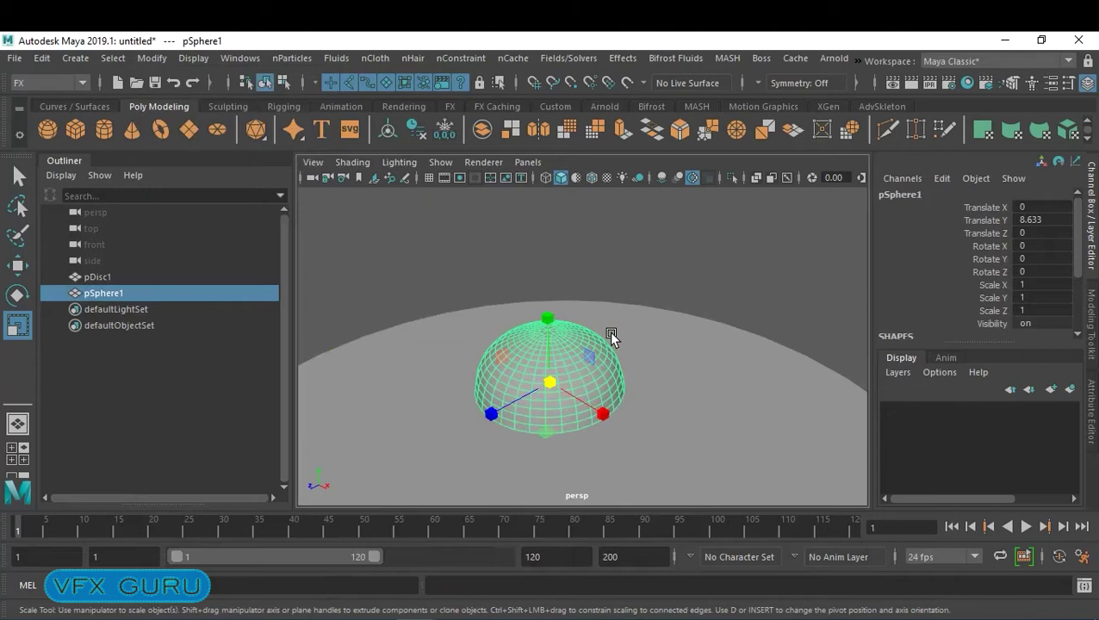
left_click(745, 303)
left_click_drag(746, 301, 617, 372, "alt")
- Undo the conversion of the dome's smooth mesh preview to polygons
key("ctrl+z")
key("ctrl+z")
key("ctrl+z")
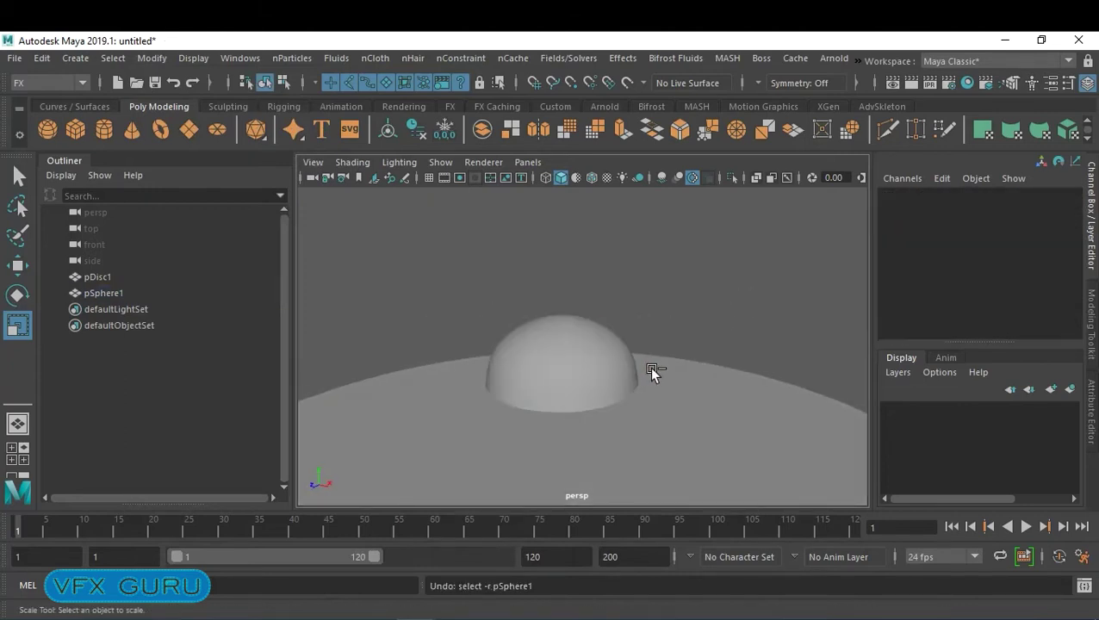
key("ctrl+z")
key("ctrl+z")
key("ctrl+z")
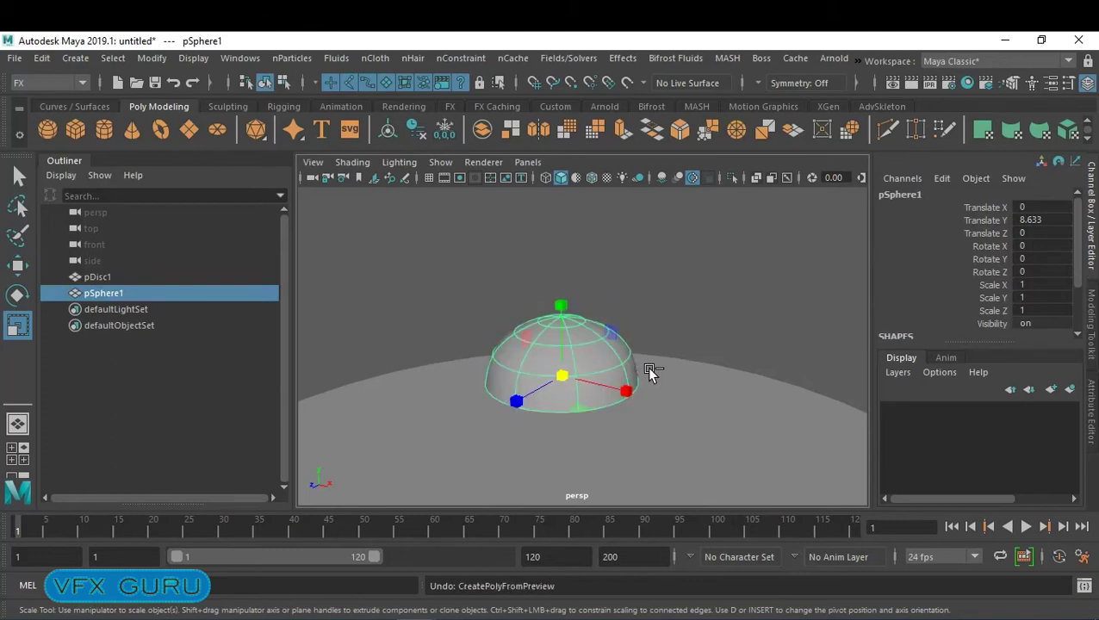
- Scale the dome's bottom edge loop outward with soft selection and raise it to about 9.09 on Y
left_click(691, 307)
left_click(538, 384)
right_click_drag(555, 363, 559, 95)
scroll(545, 430, "up", 5)
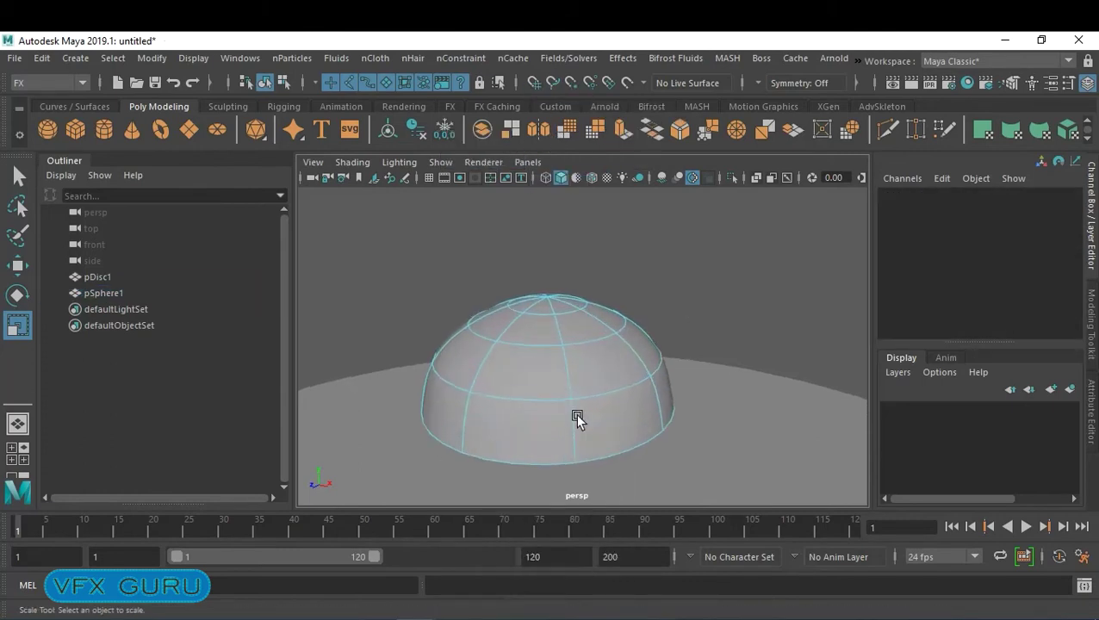
double_click(528, 357)
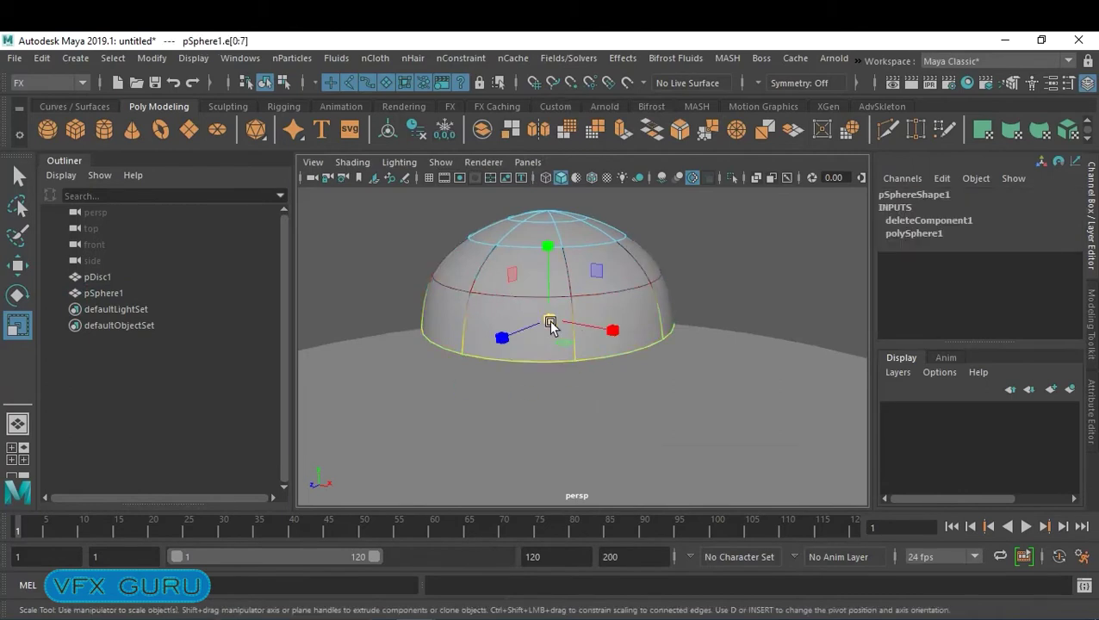
left_click_drag(550, 323, 585, 329)
key("w")
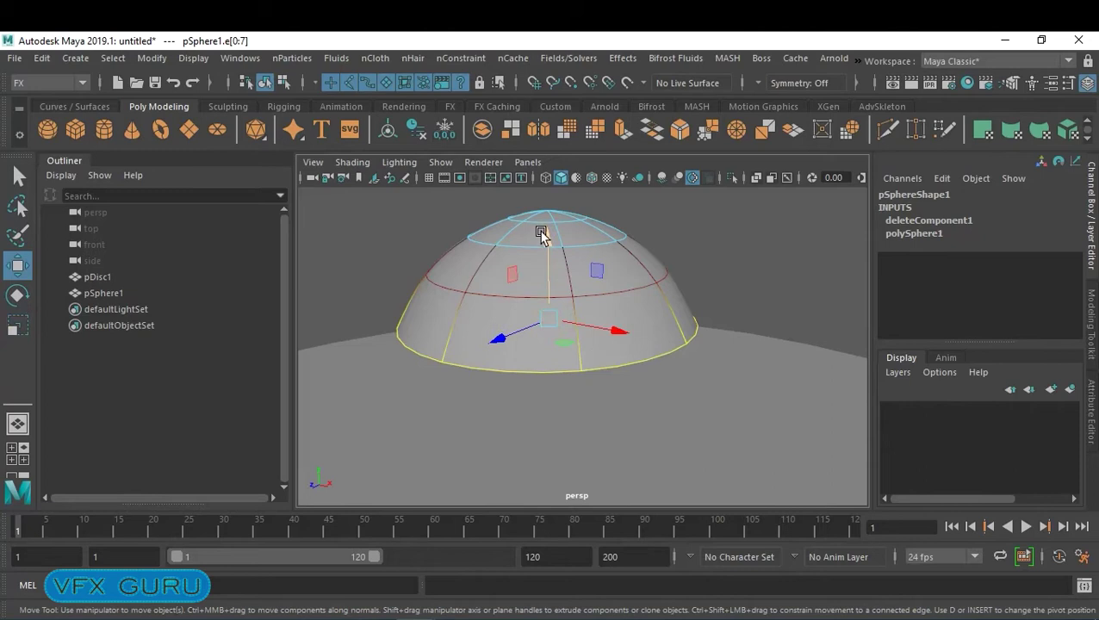
mouse_move(552, 237)
left_mouse_down()
mouse_move(550, 200)
mouse_move(550, 220)
left_mouse_up()
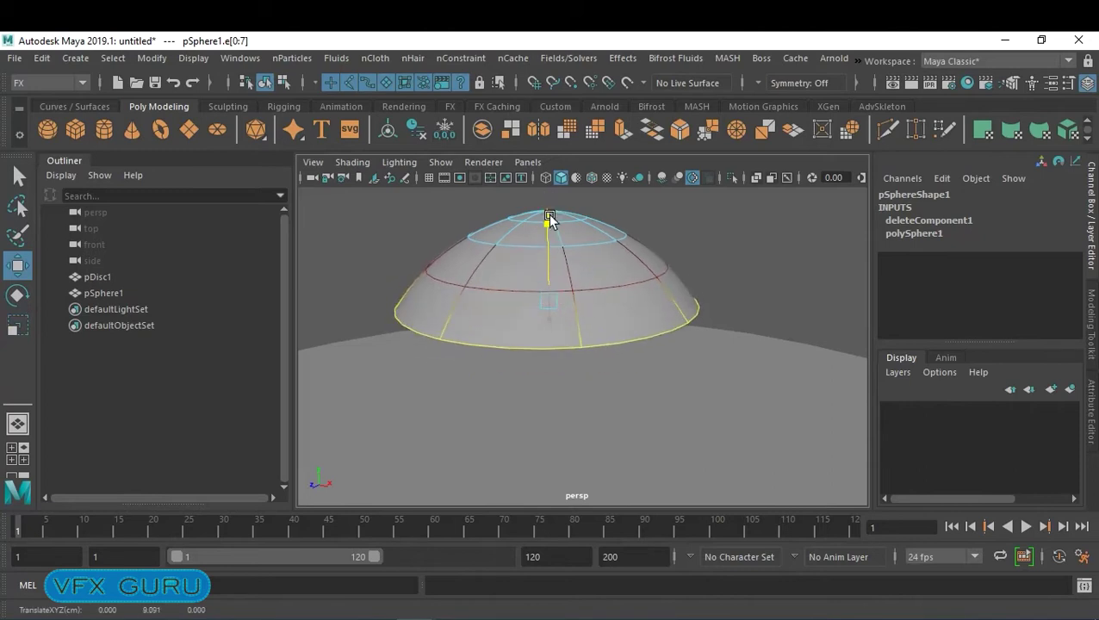
- Lower the dome's top vertex with soft selection to about 11.68 on Y to flatten the crown
right_click_drag(584, 228, 510, 149)
right_click_drag(542, 213, 452, 139)
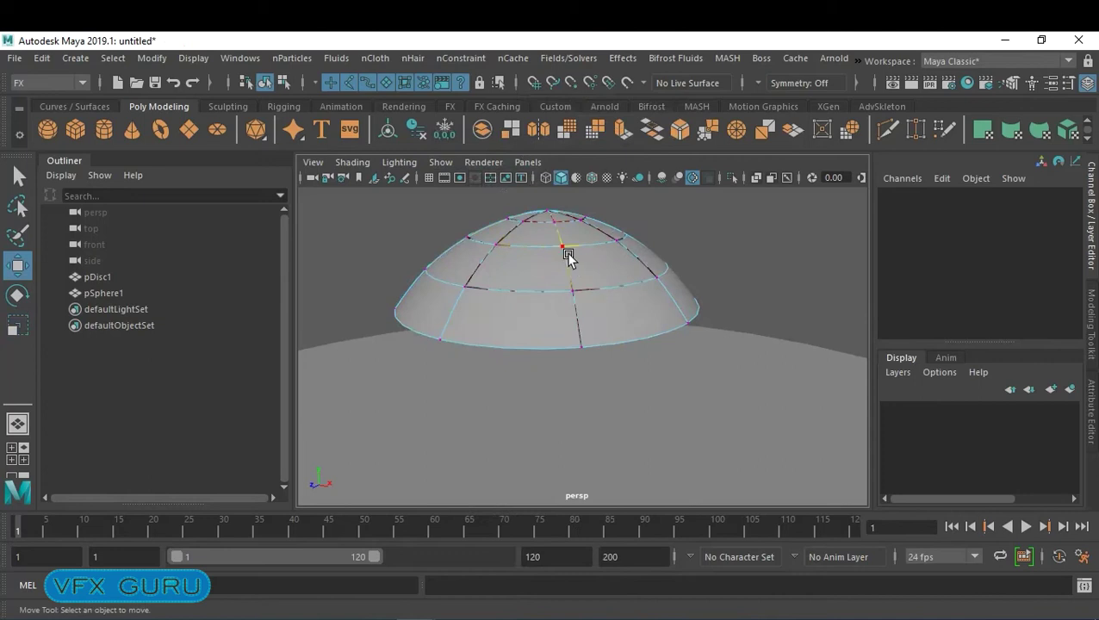
left_click(546, 212)
middle_click_drag(597, 248, 596, 297, "alt")
left_click_drag(550, 263, 550, 219)
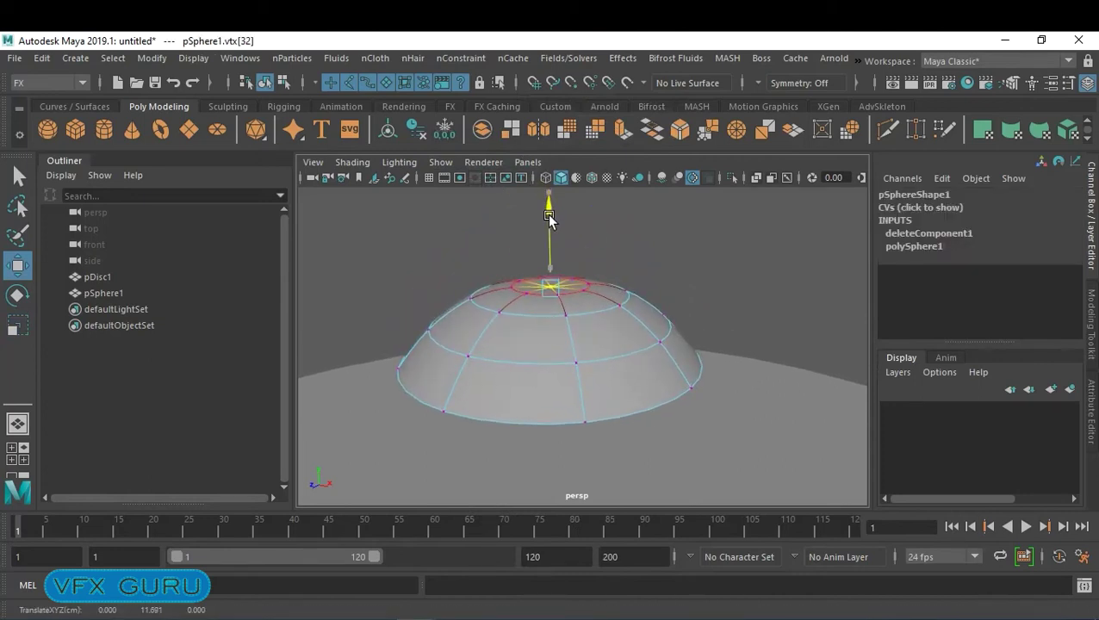
- Return to object mode and convert the dome's smooth mesh preview to polygons
key("F8")
left_click(727, 302)
left_click(570, 355)
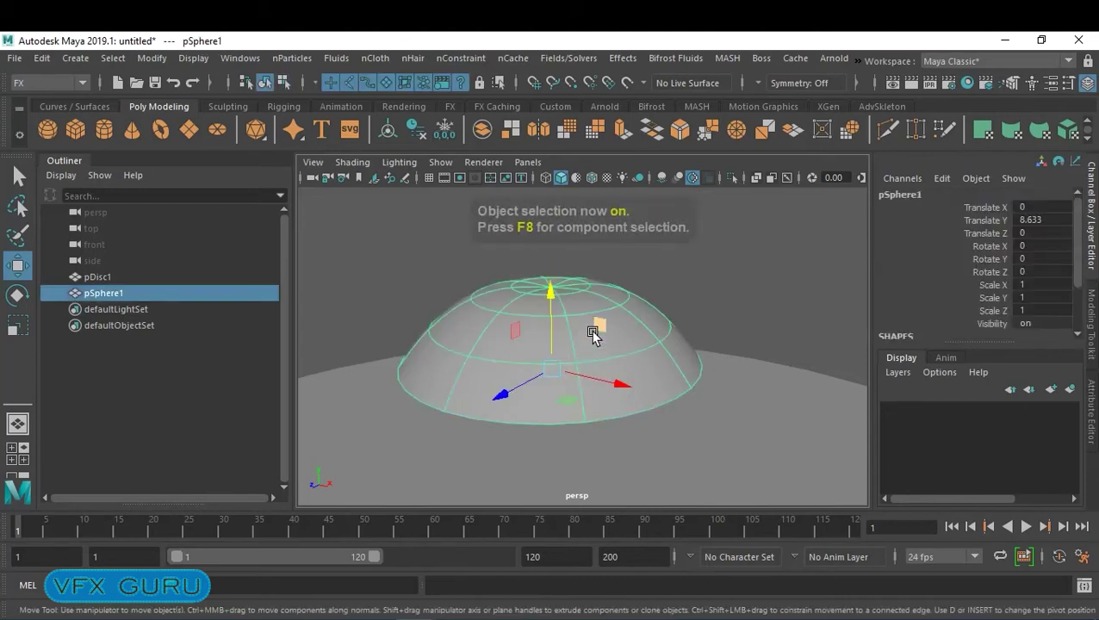
left_click(146, 59)
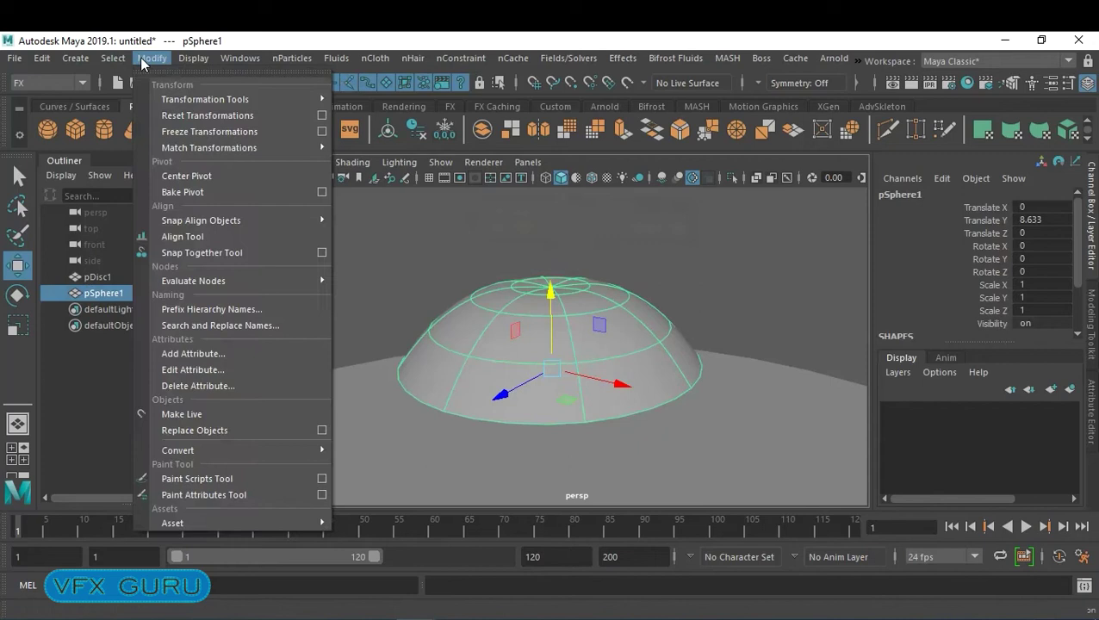
mouse_move(244, 449)
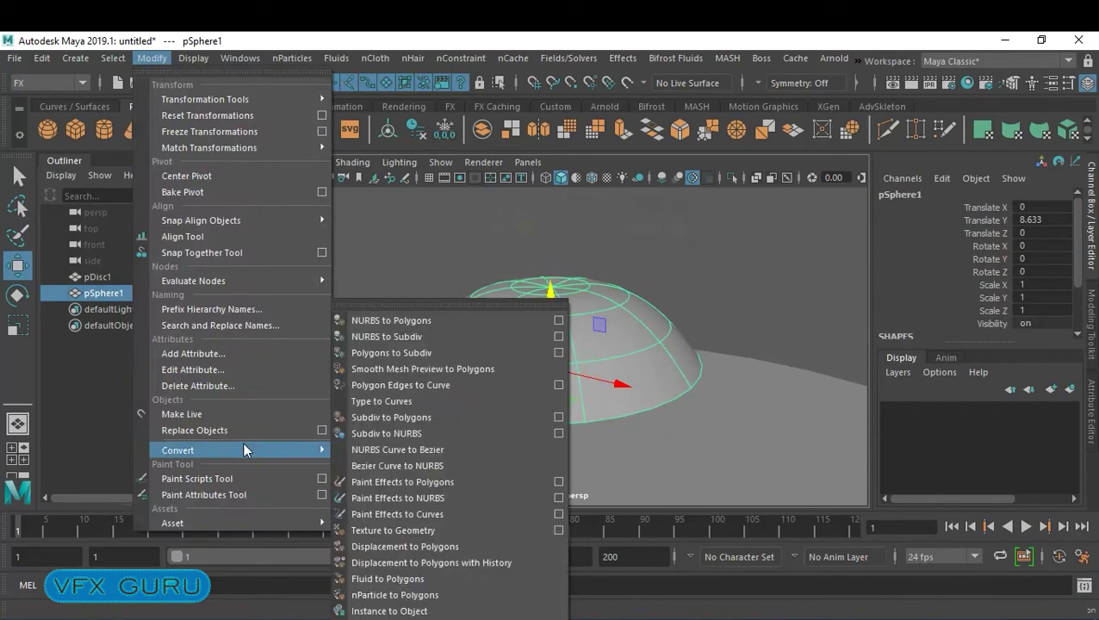
left_click(513, 370)
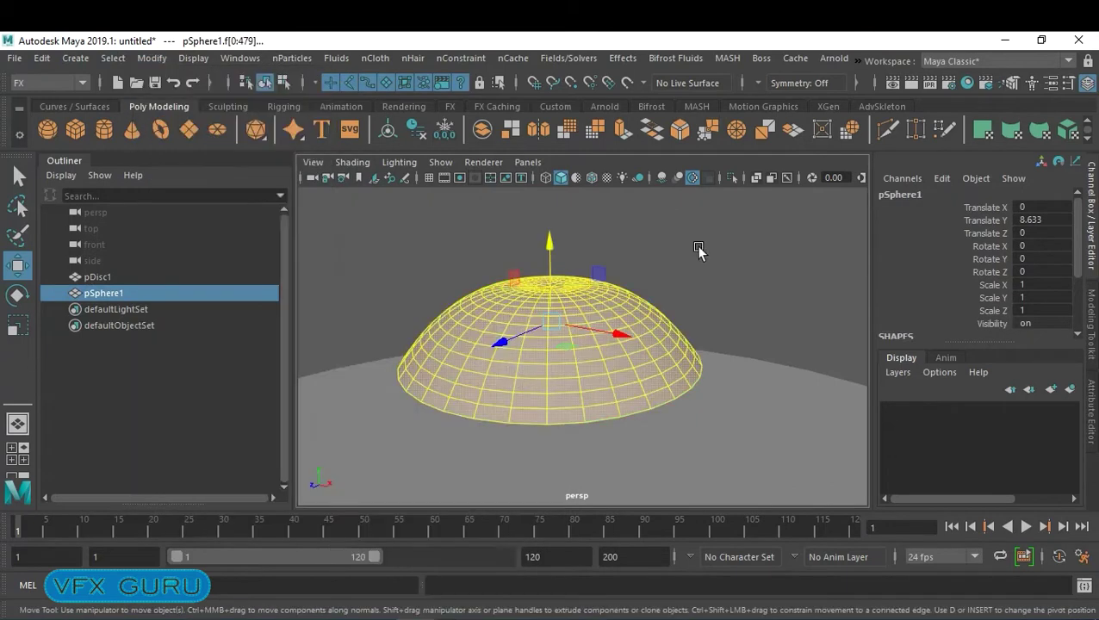
left_click(754, 245)
- Freeze the transformations of both the disc and the dome
scroll(716, 266, "down", 5)
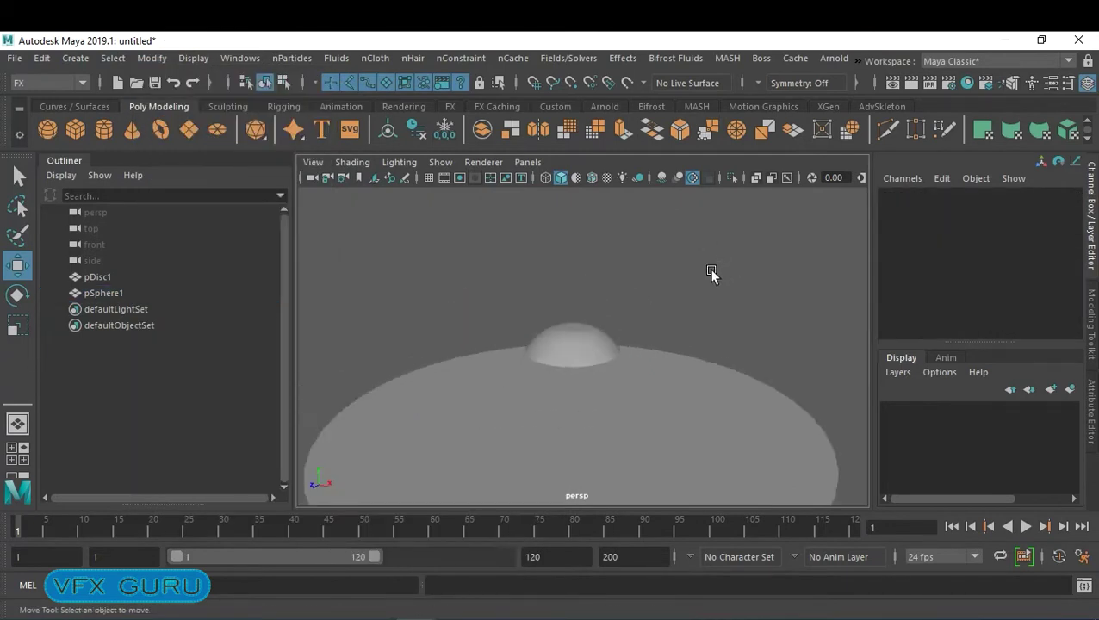
left_click_drag(711, 271, 576, 437)
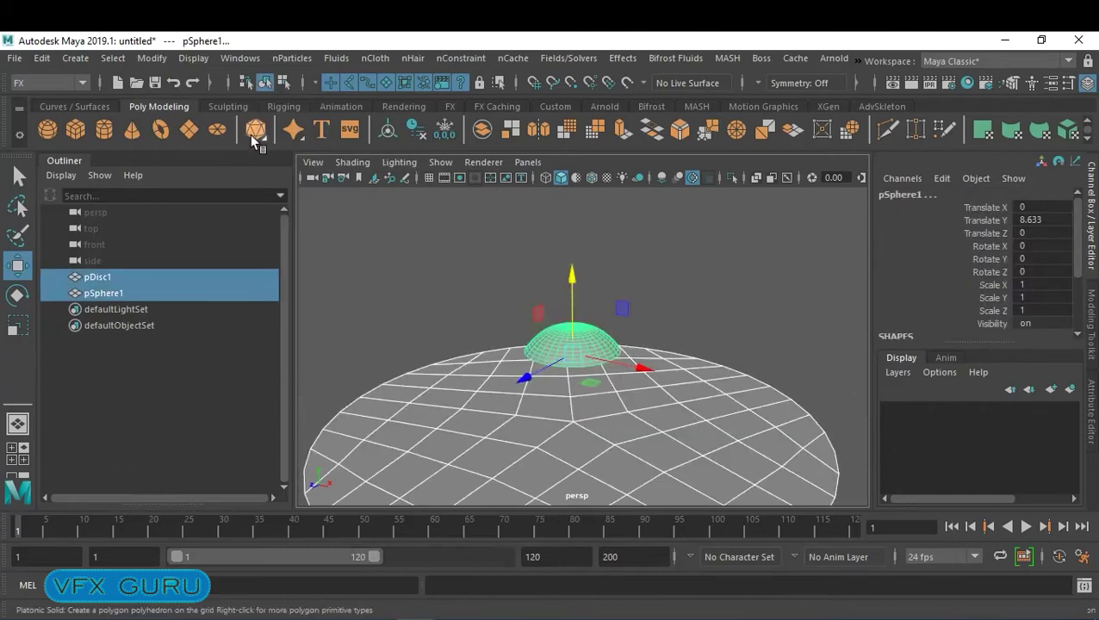
left_click(151, 58)
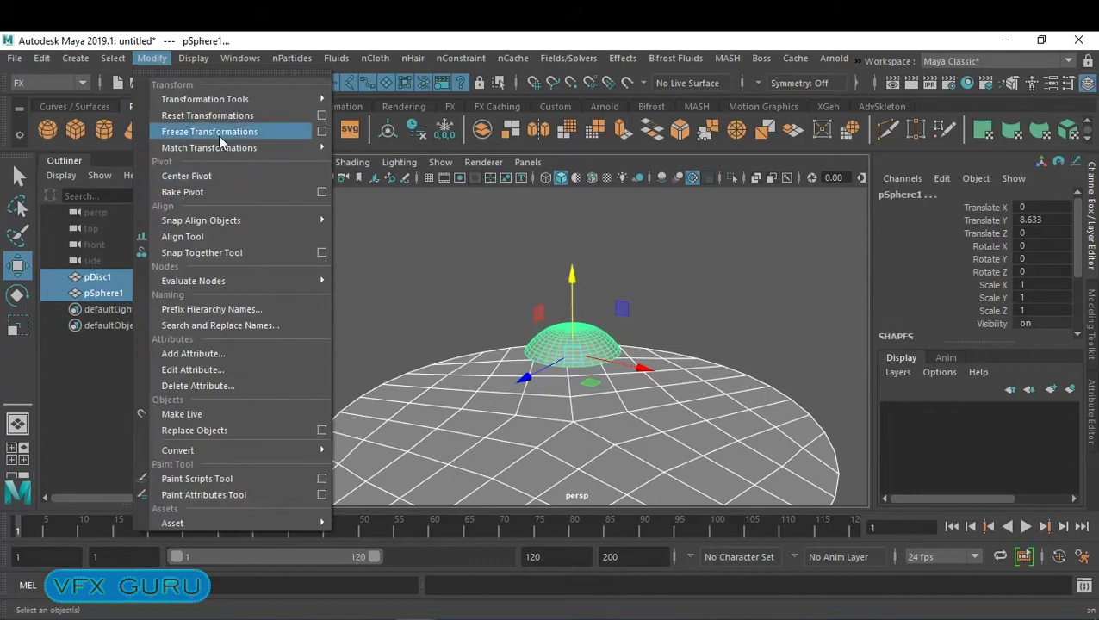
left_click(218, 136)
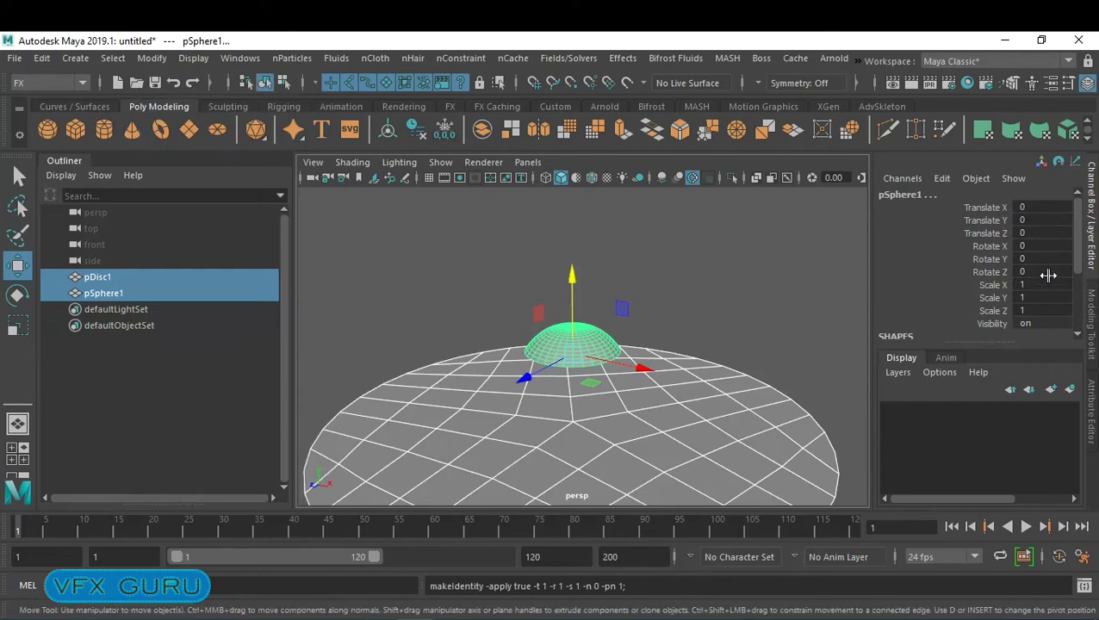
scroll(1049, 275, "down", 3)
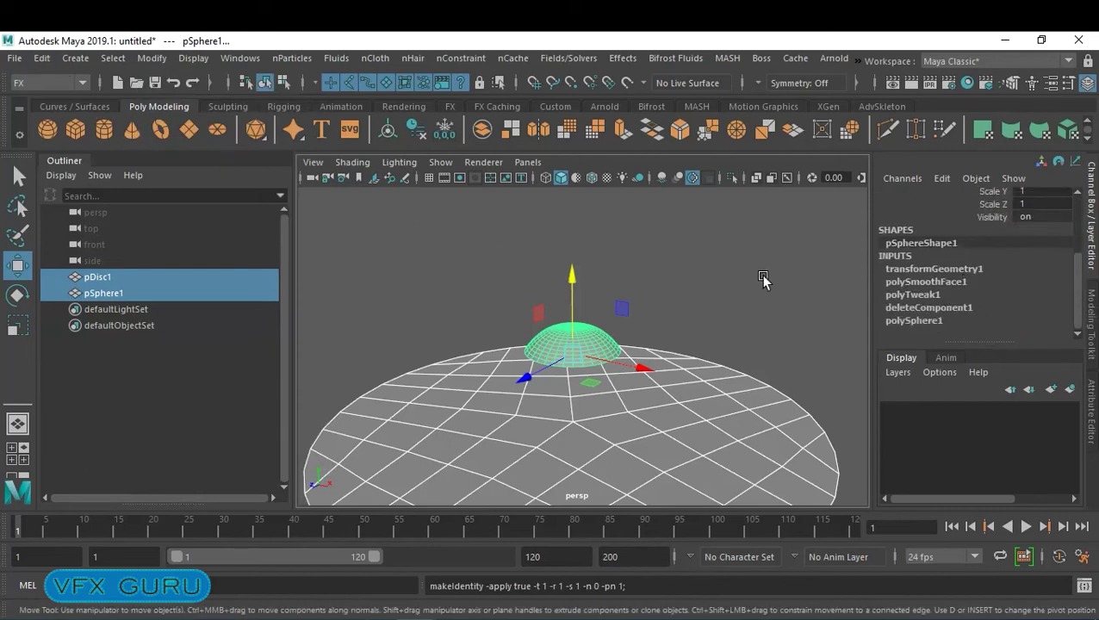
- Delete the construction history of all objects in the scene
left_click(42, 57)
mouse_move(156, 263)
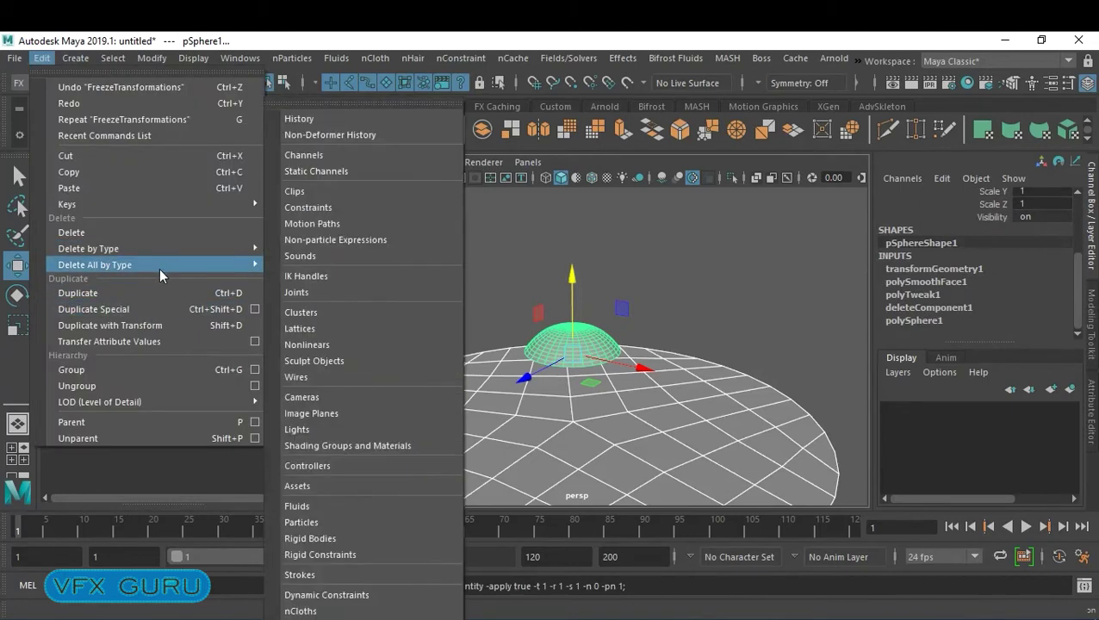
left_click(345, 119)
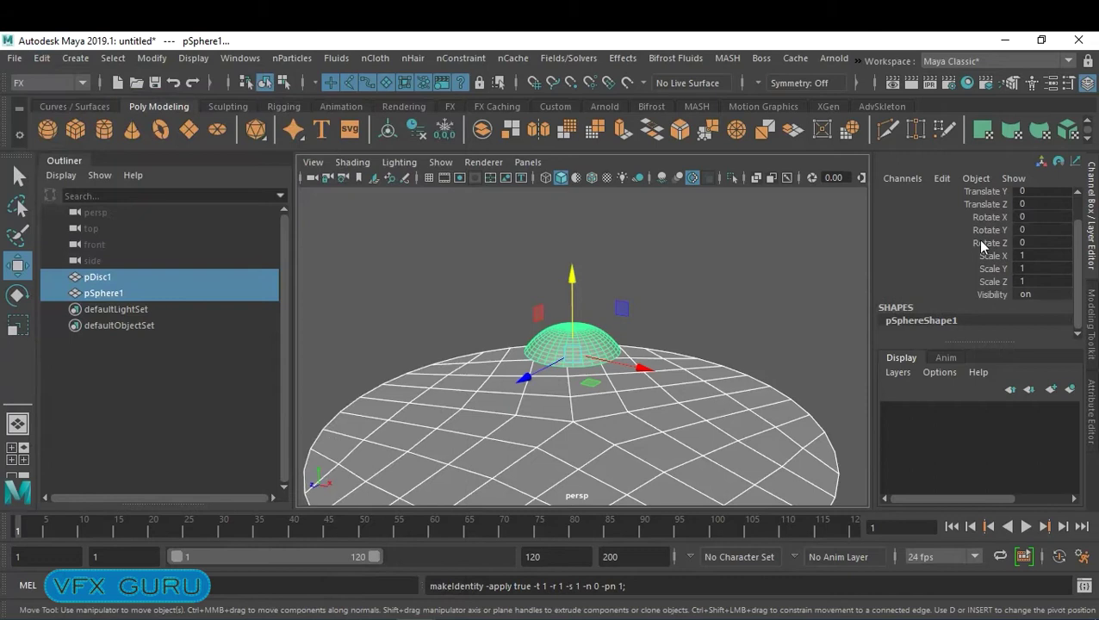
left_click(738, 308)
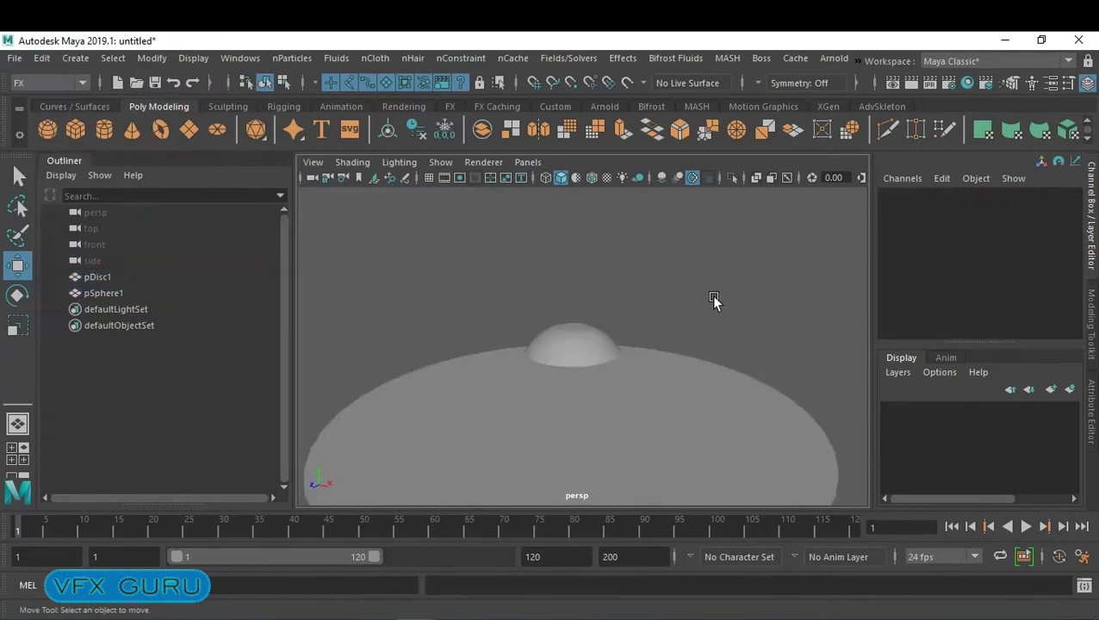
- Duplicate the disc and raise the copy above the dome to about 28.94 on Y
left_click(689, 385)
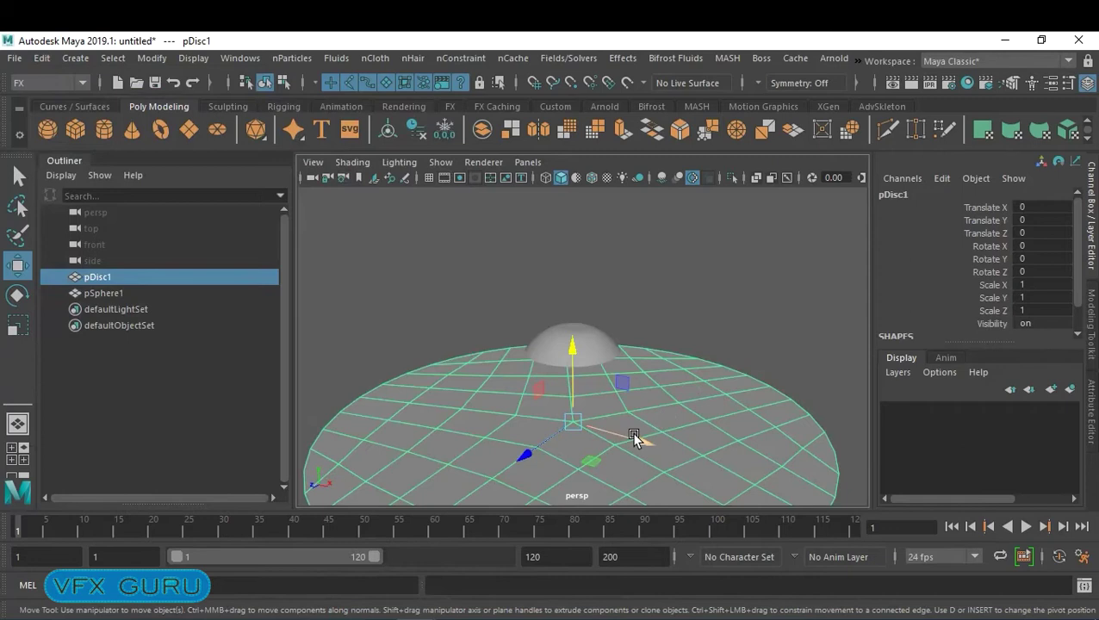
key("ctrl+d")
left_click_drag(572, 351, 571, 77)
mouse_move(670, 296)
right_mouse_down("alt")
mouse_move(615, 296)
mouse_move(660, 308)
right_mouse_up("alt")
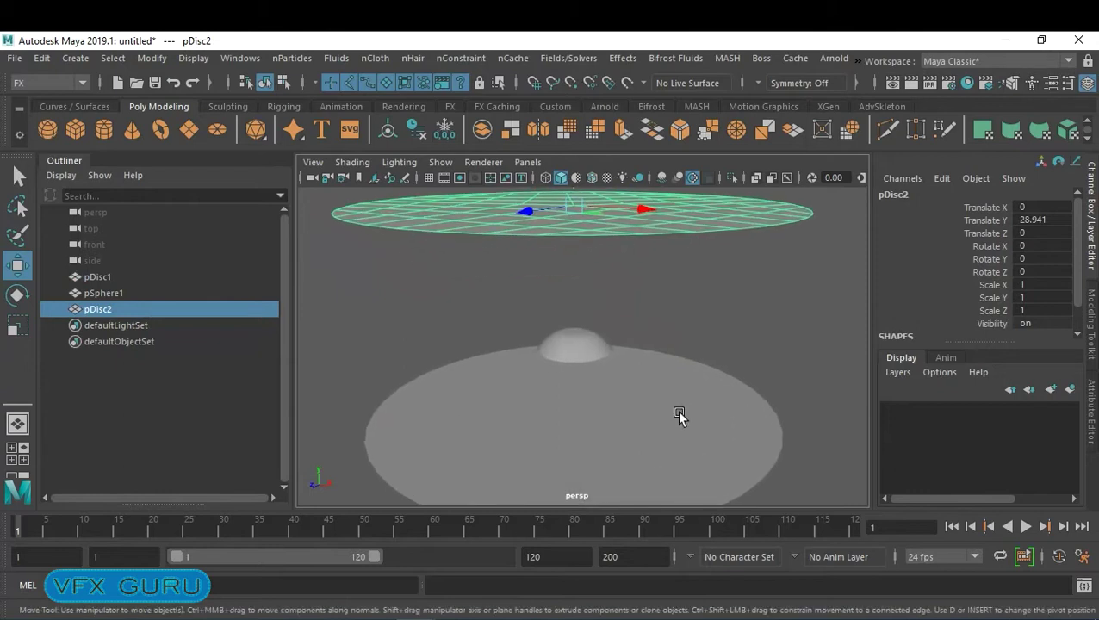
- Scale the original ground disc uniformly to about 3.38 and freeze its transformations
left_click(656, 415)
key("r")
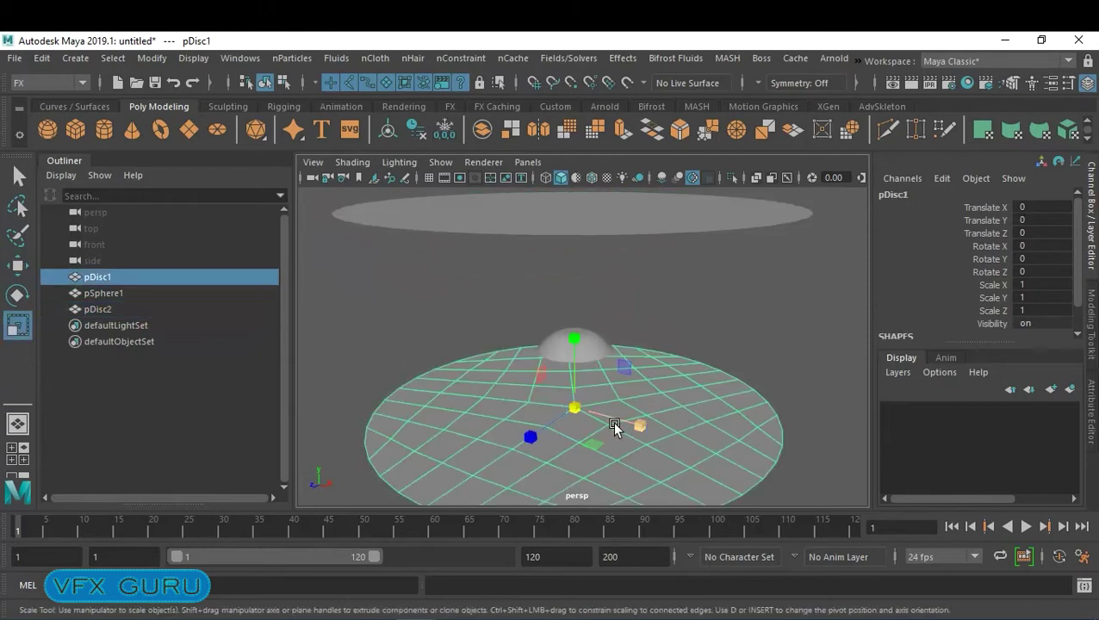
left_click_drag(575, 408, 683, 432)
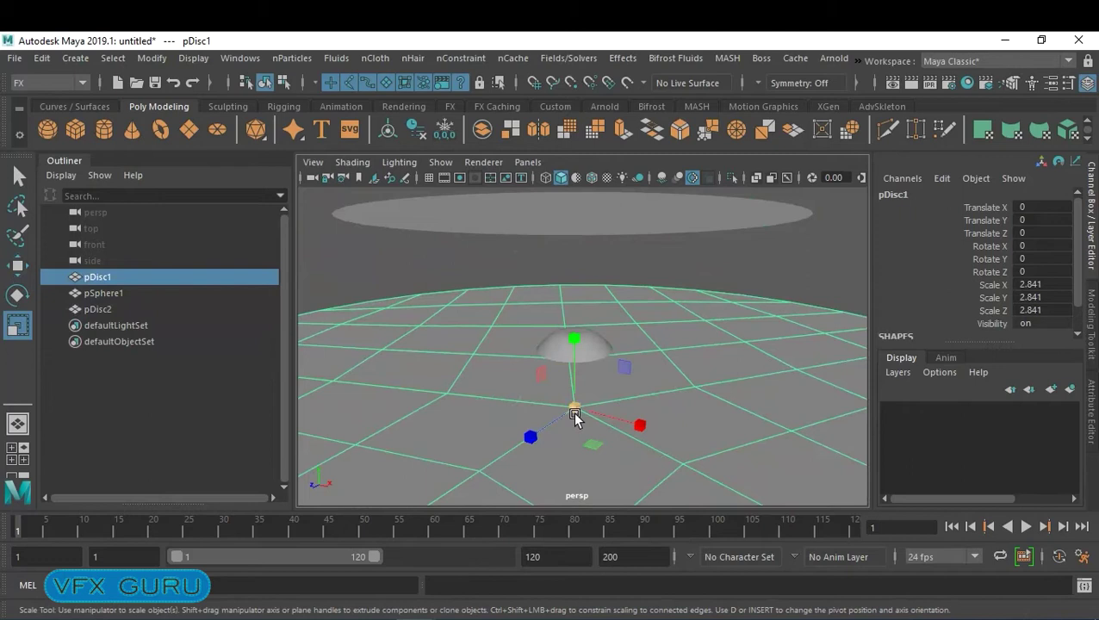
left_click_drag(574, 417, 727, 444)
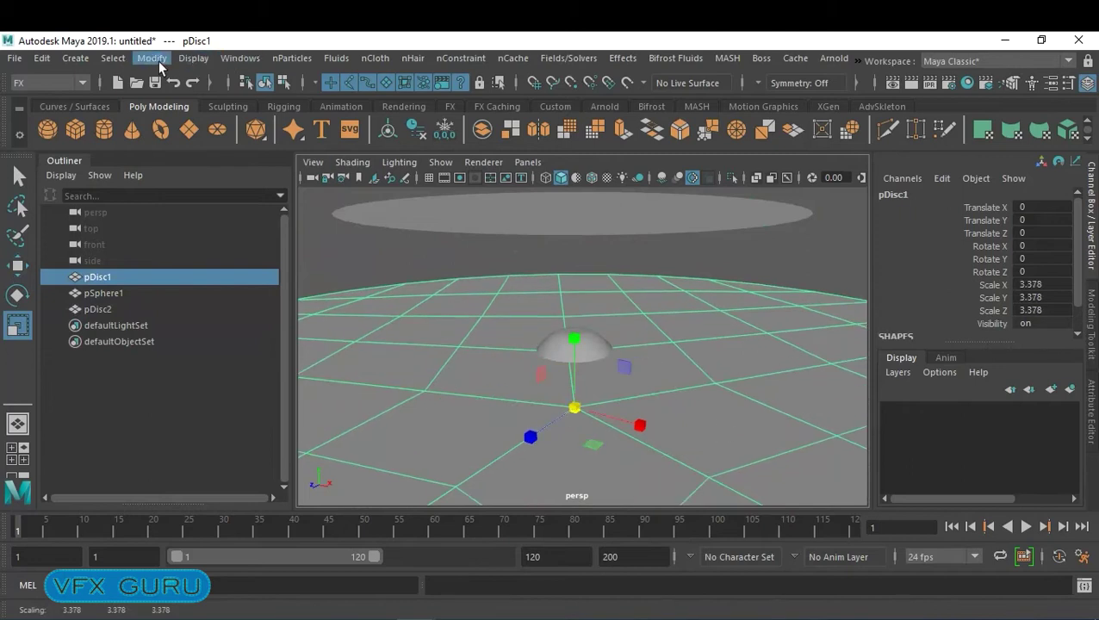
left_click(159, 62)
left_click(221, 132)
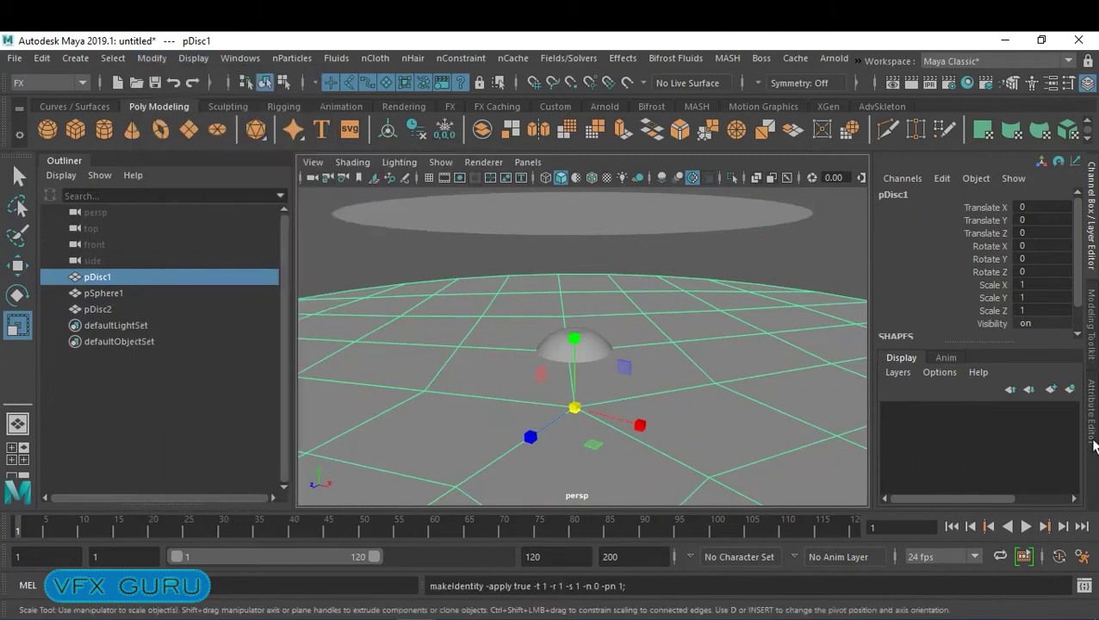
left_click(690, 284)
- Raise the duplicated disc, pDisc2, higher above the dome to about 57.51 on Y
left_click_drag(567, 325, 651, 361, "alt")
left_click(572, 267)
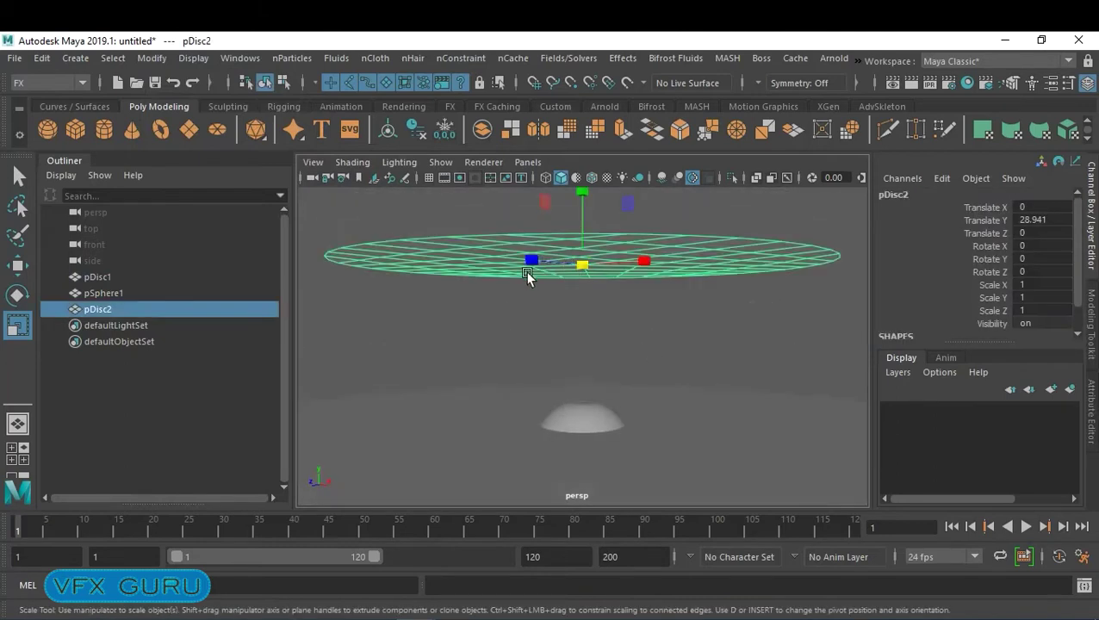
key("w")
left_click_drag(663, 307, 657, 373, "alt")
left_click_drag(582, 239, 585, 132)
right_click_drag(602, 282, 677, 316, "alt")
left_click_drag(676, 312, 713, 311, "alt")
middle_click_drag(714, 312, 707, 286, "alt")
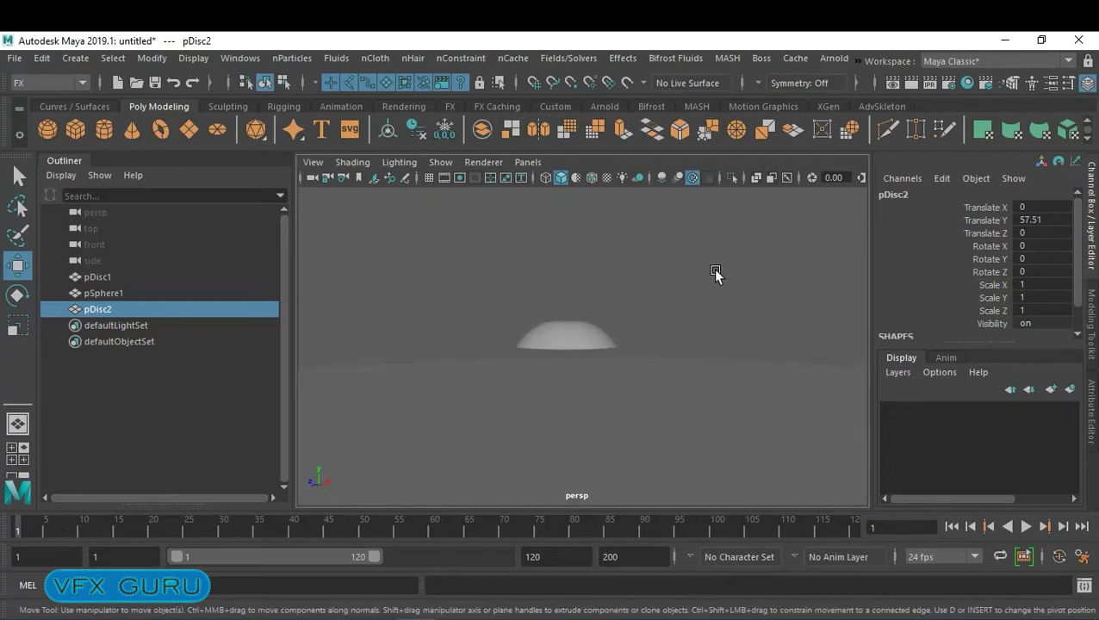
- Open the nParticle Emit from Object options for the raised disc pDisc2 and reset them to defaults
left_click(108, 277)
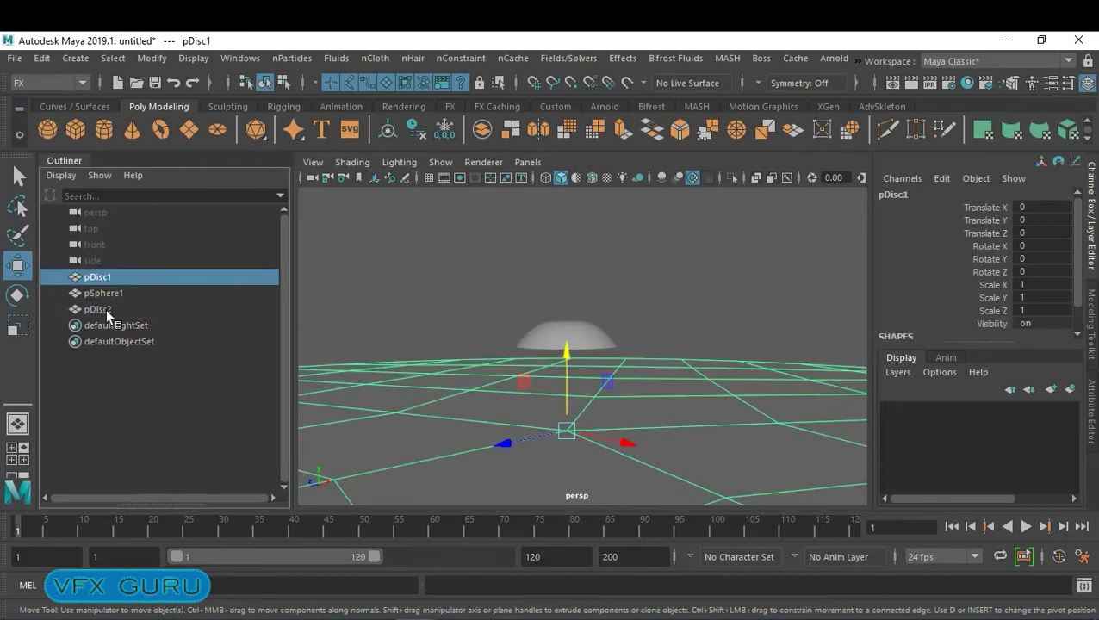
left_click(104, 308)
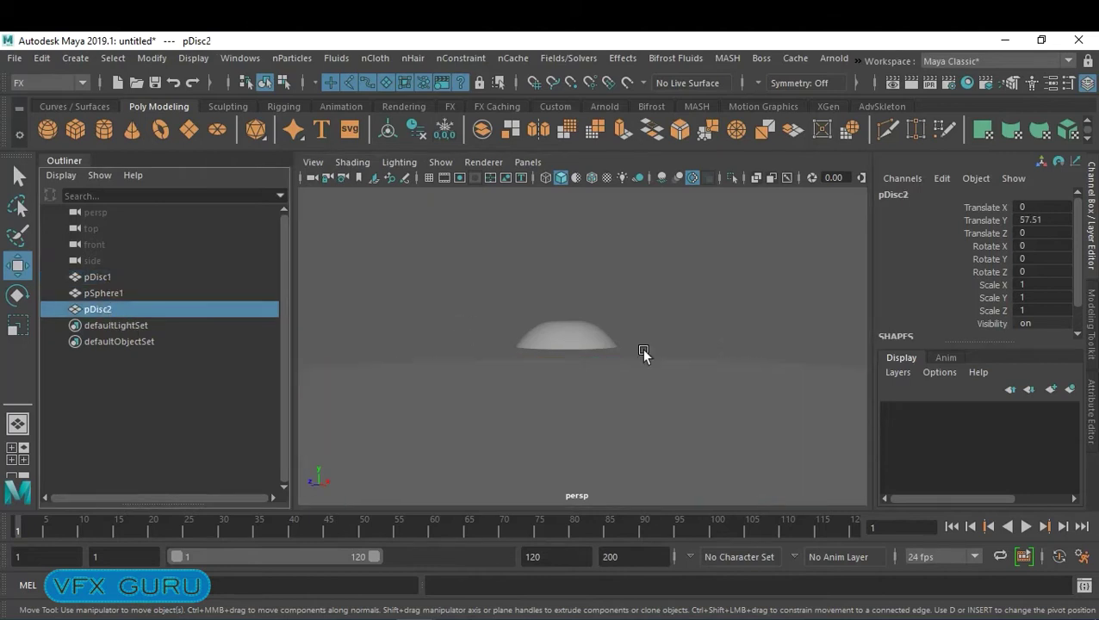
scroll(645, 349, "down", 10)
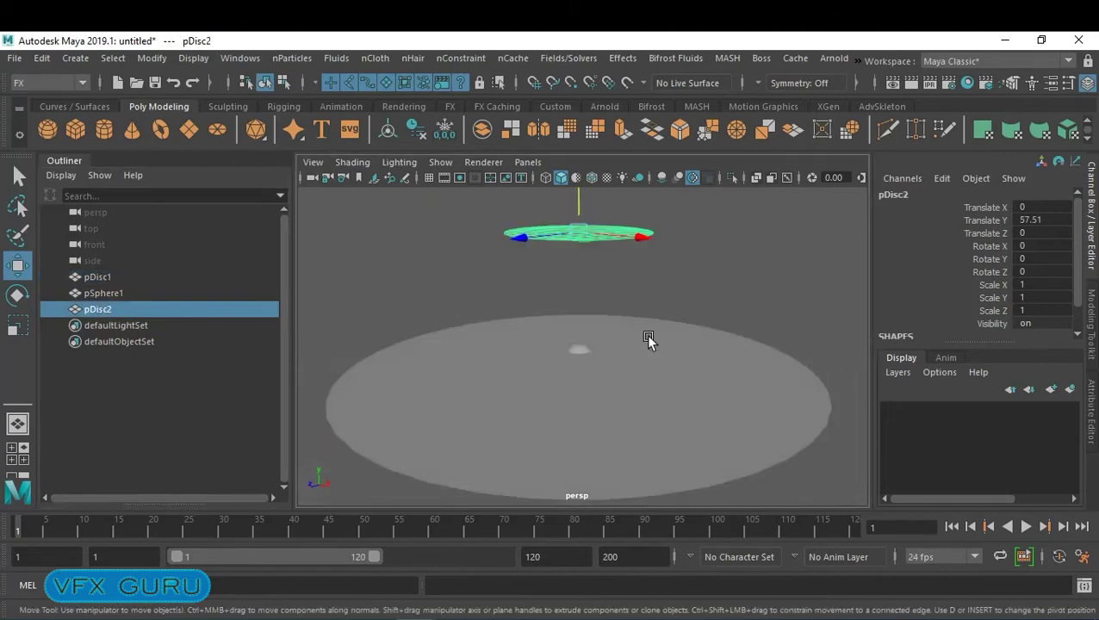
scroll(613, 360, "up", 3)
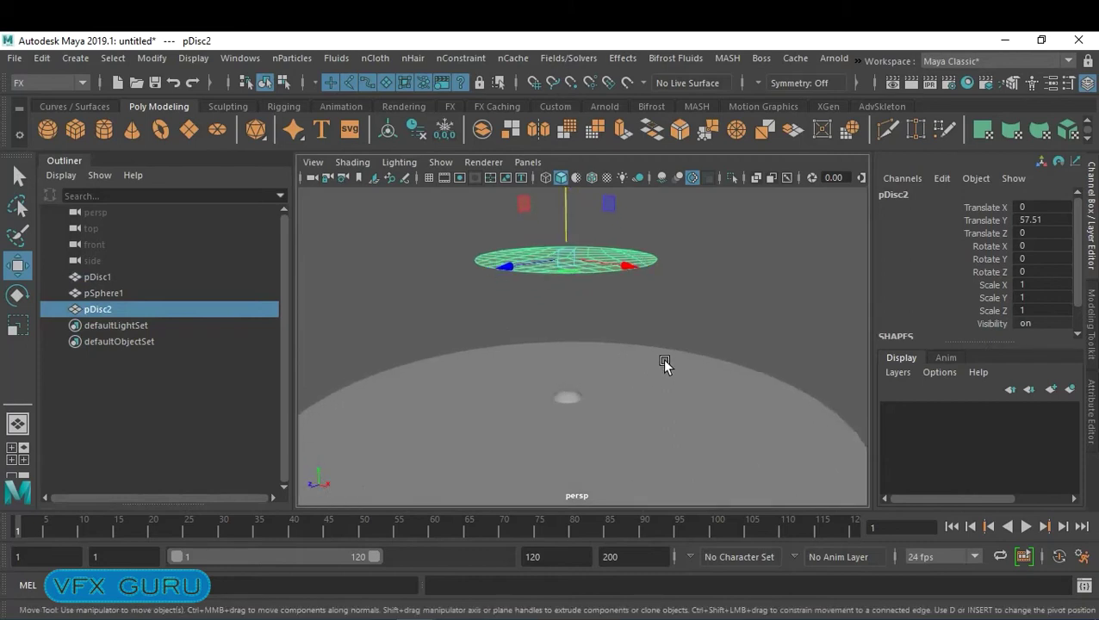
left_click(291, 60)
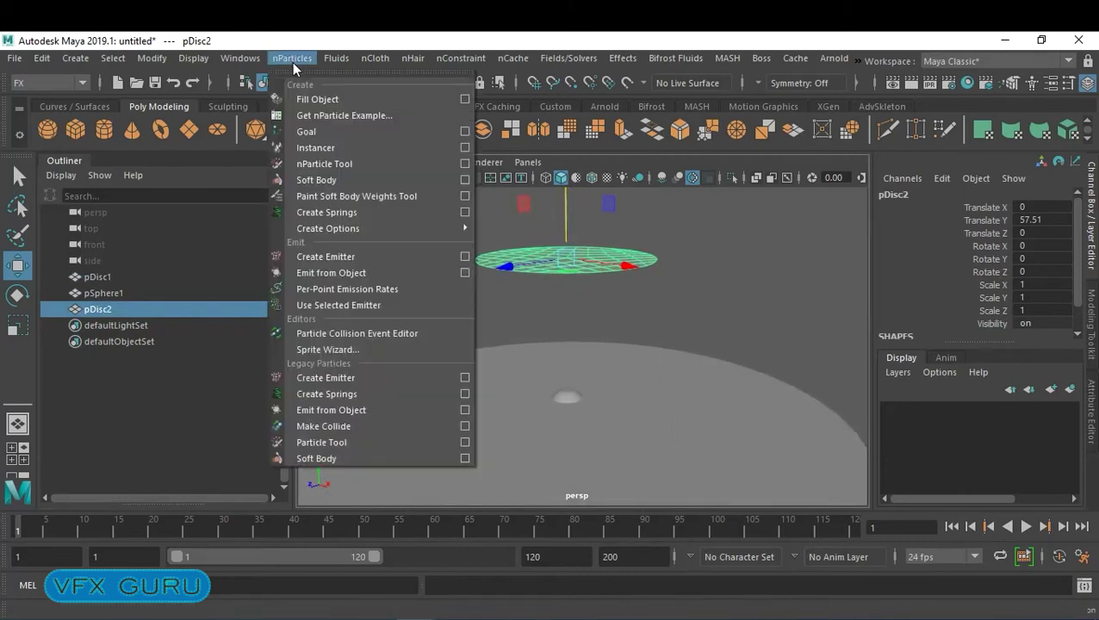
mouse_move(407, 233)
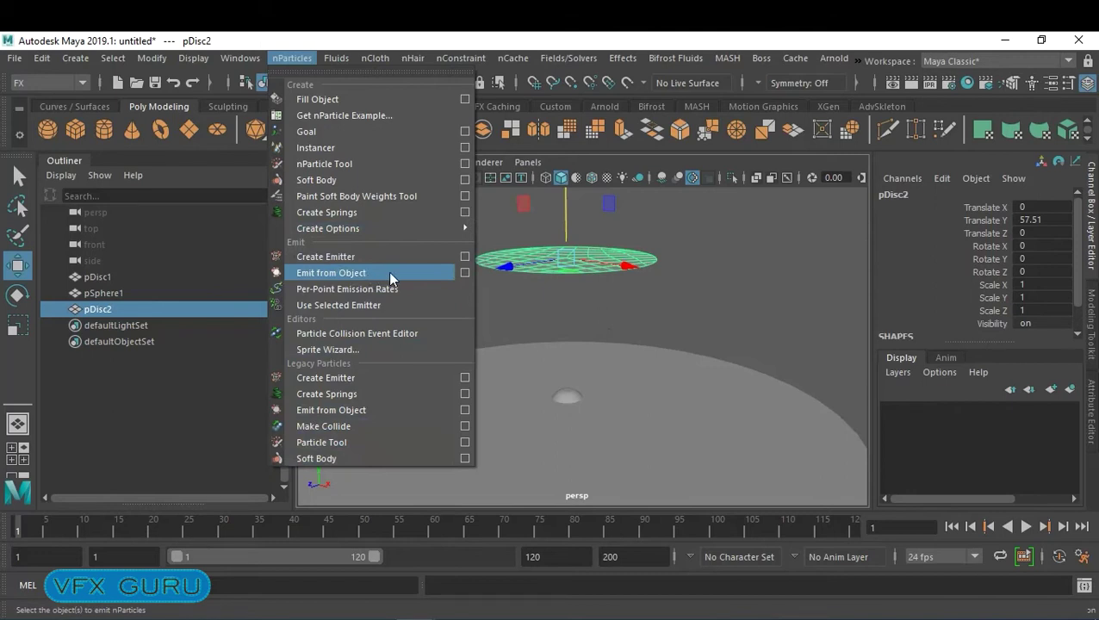
left_click(465, 272)
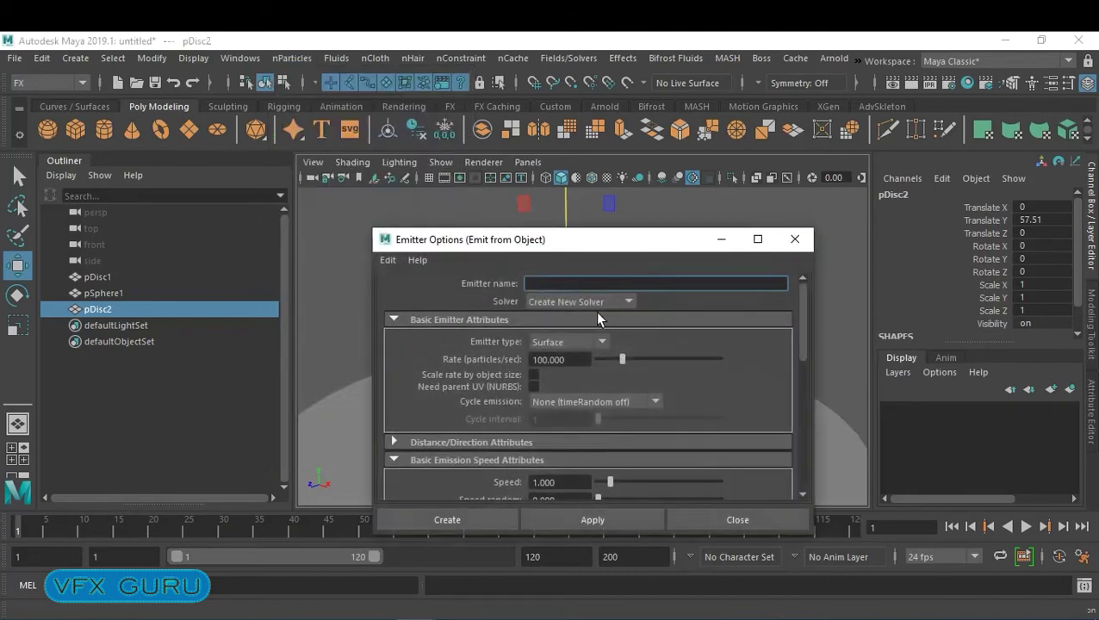
left_click(388, 260)
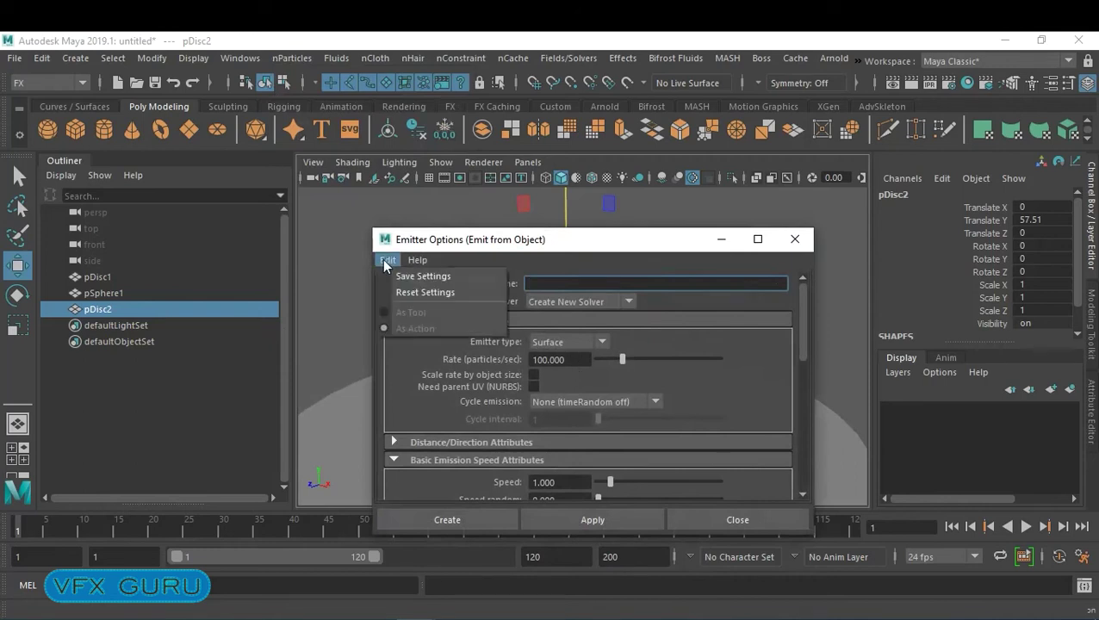
left_click(425, 289)
- Configure the emitter as Surface type with a rate of 10 particles/sec and enable Scale rate by object size
left_click(579, 343)
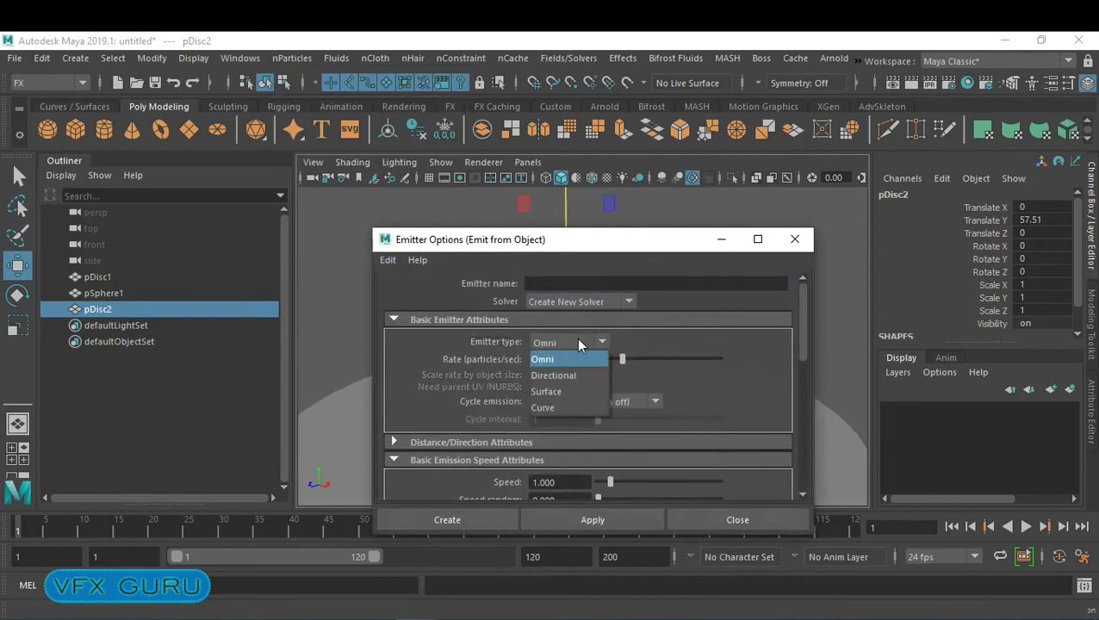
left_click(589, 394)
left_click_drag(579, 360, 549, 360)
type("10")
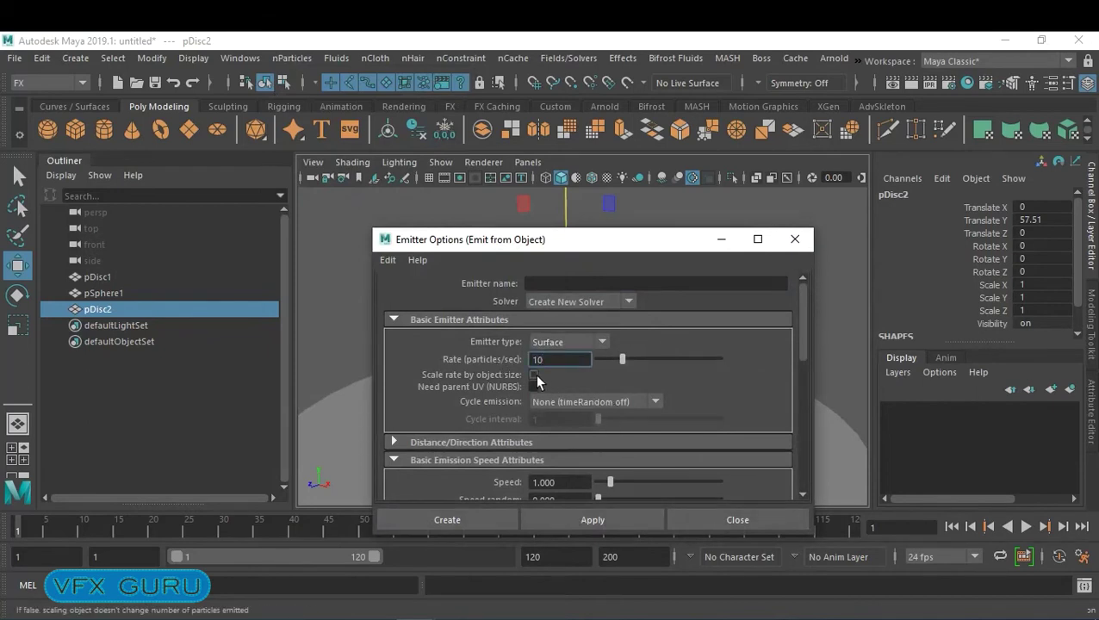
left_click(534, 376)
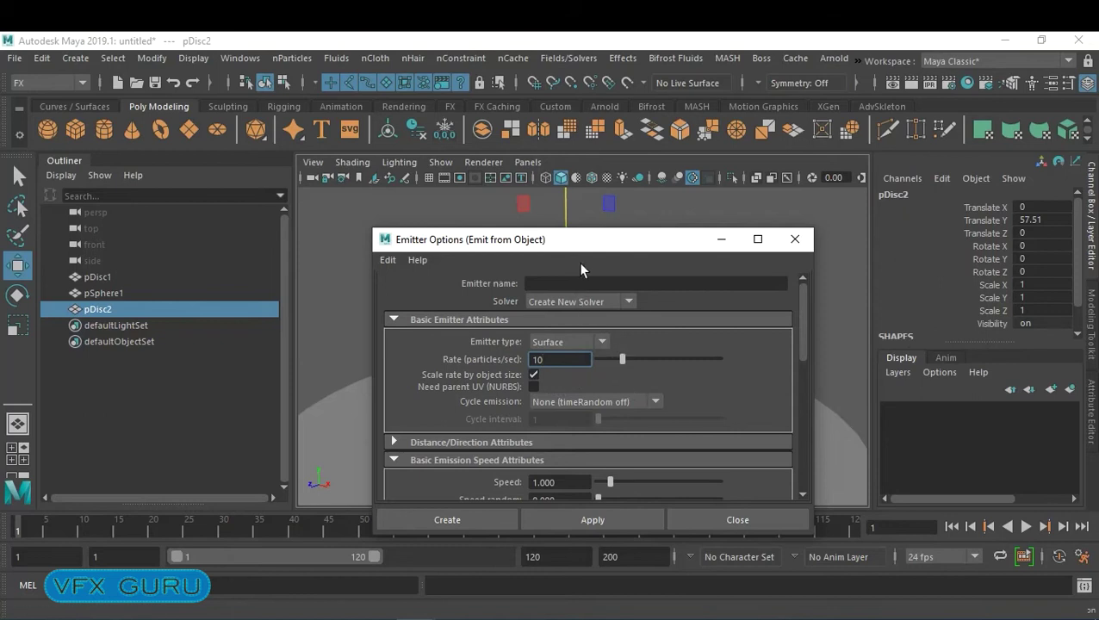
- Create the emitter on the raised disc and play the particle simulation to about frame 61
left_click_drag(603, 250, 660, 178)
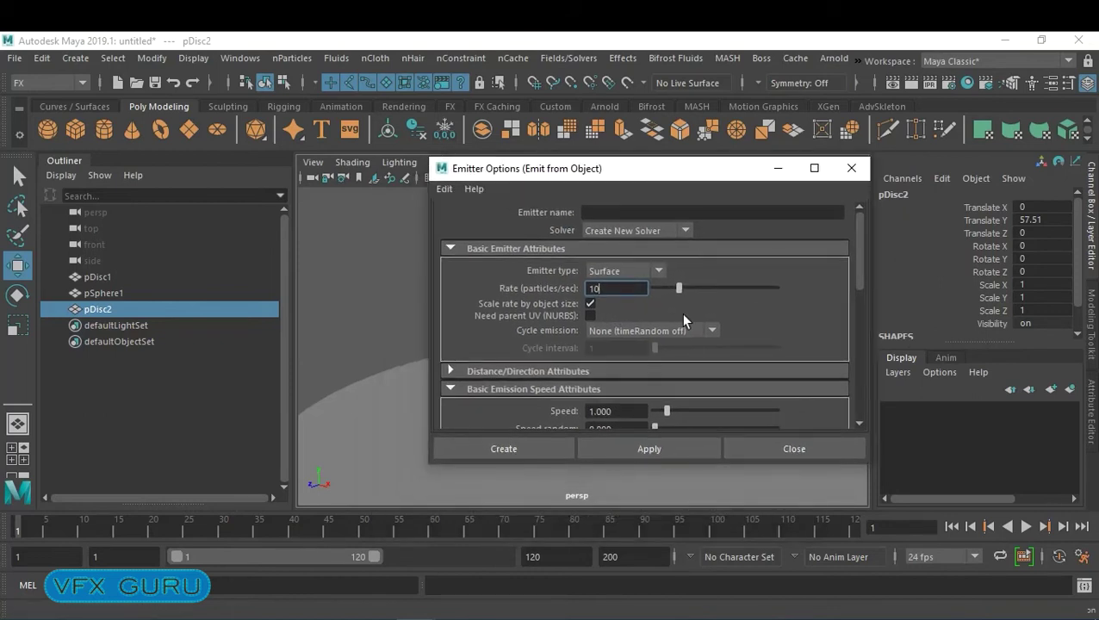
left_click(518, 443)
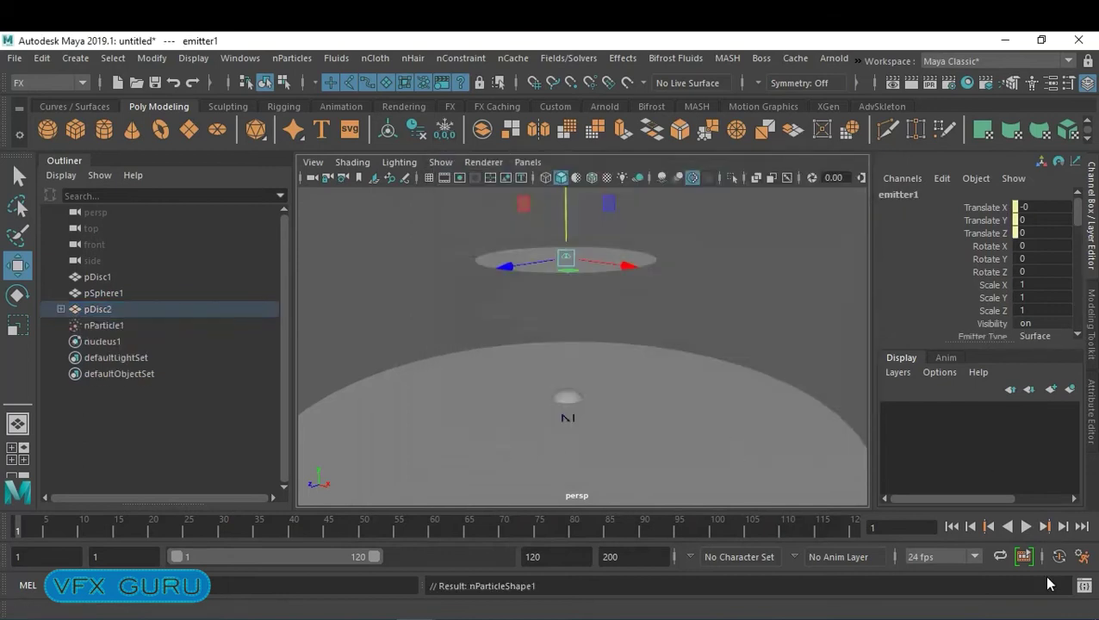
left_click(1027, 527)
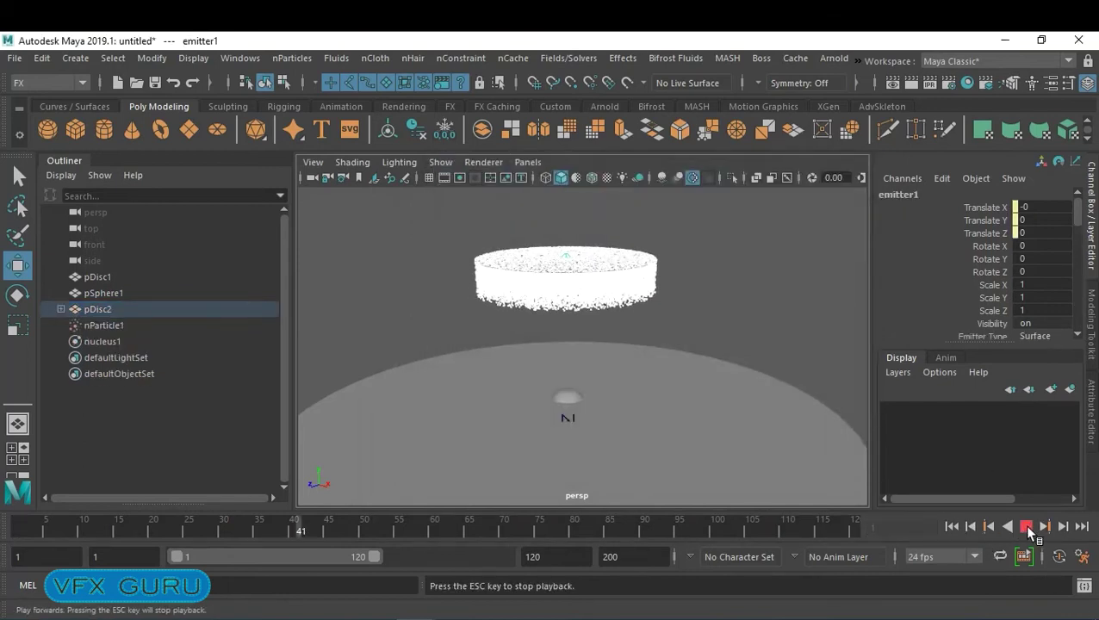
left_click(1027, 527)
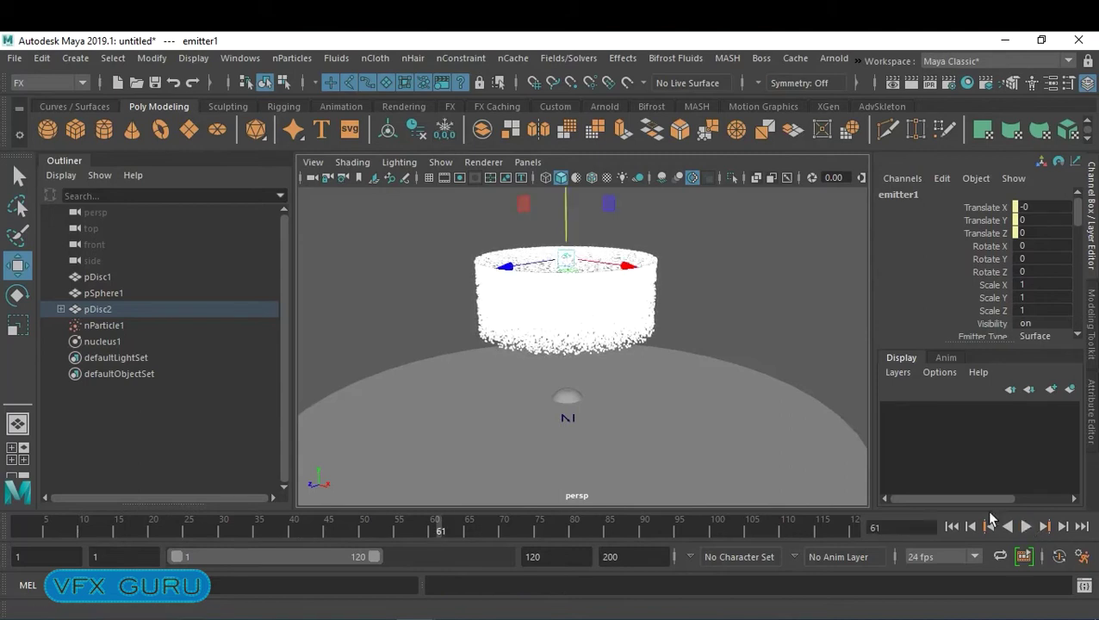
- Disable Scale Rate By Object Size and enable Scale Rate By Speed on emitter1, and replay the simulation from the start to about frame 105
left_click(60, 309)
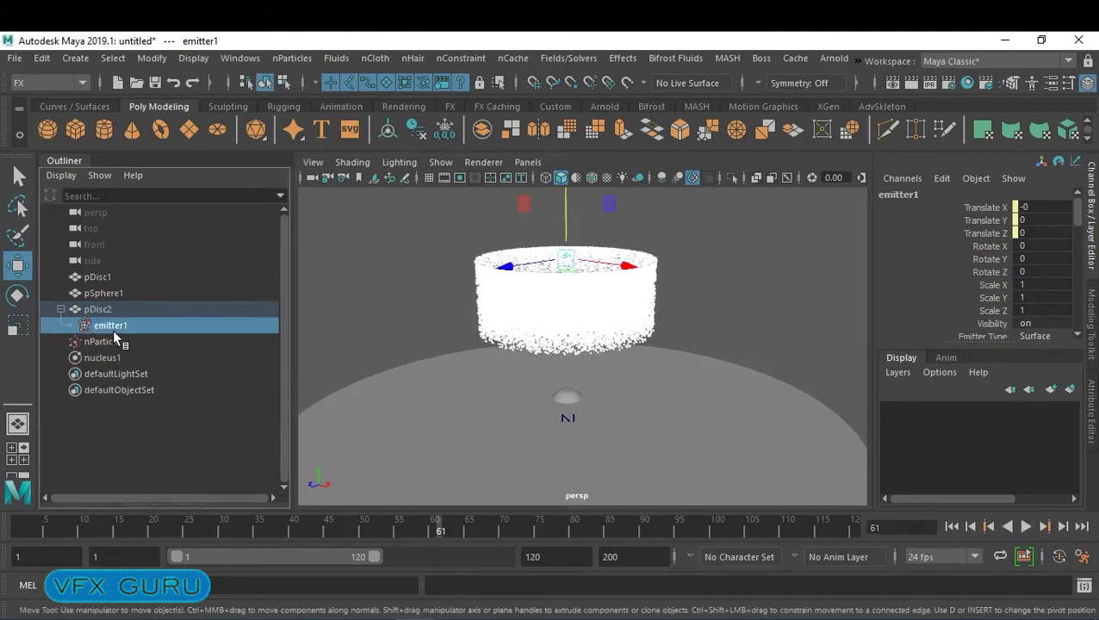
key("ctrl+a")
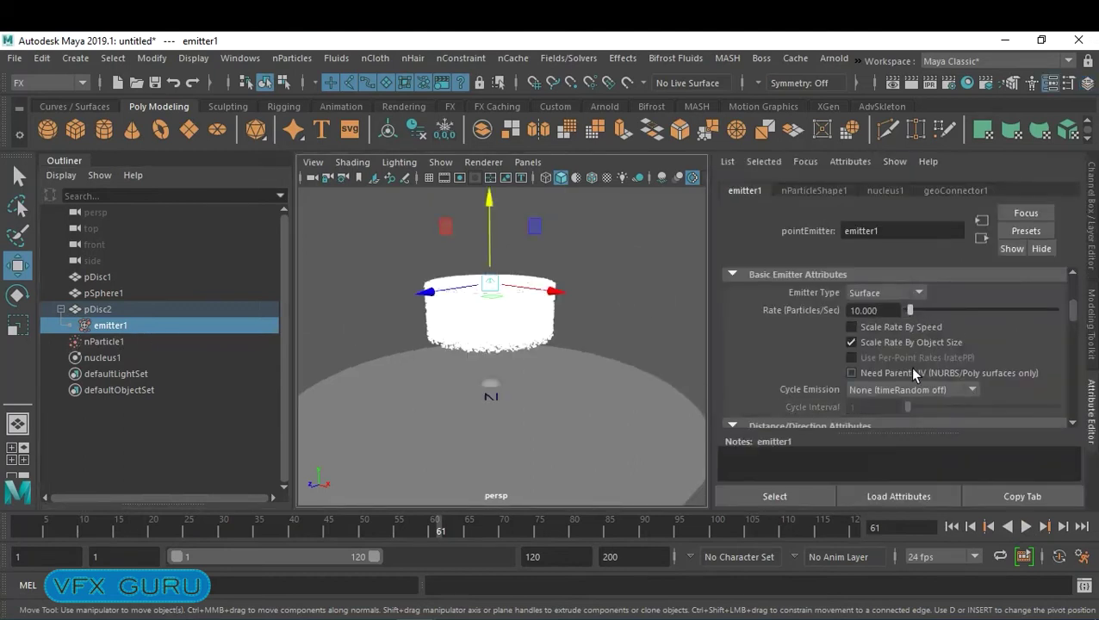
left_click(852, 342)
left_click(852, 327)
left_click(952, 526)
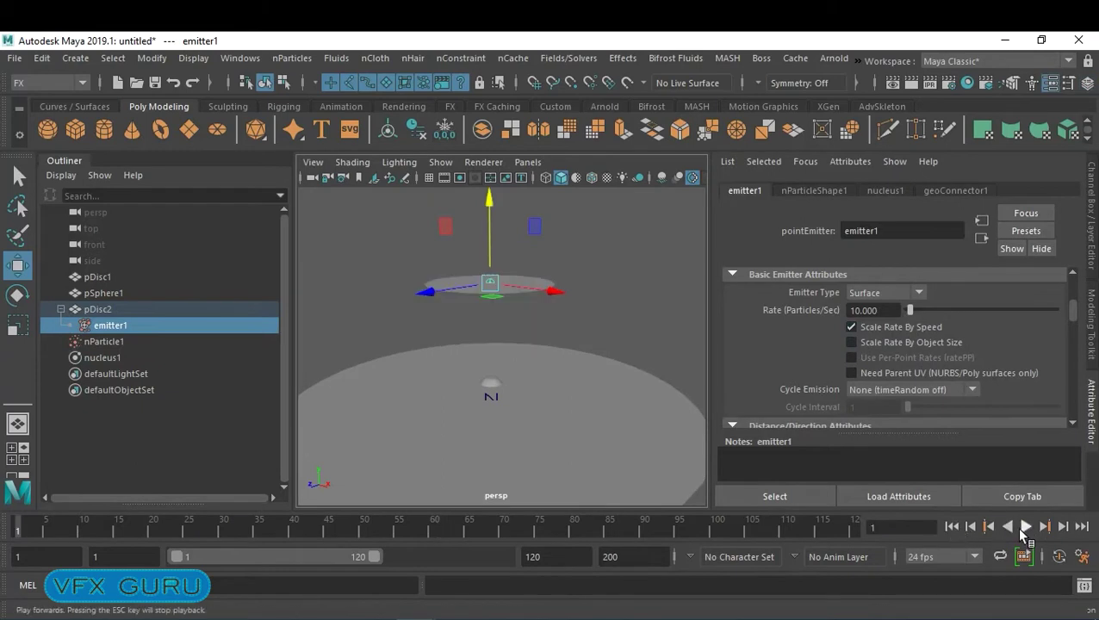
left_click(1026, 527)
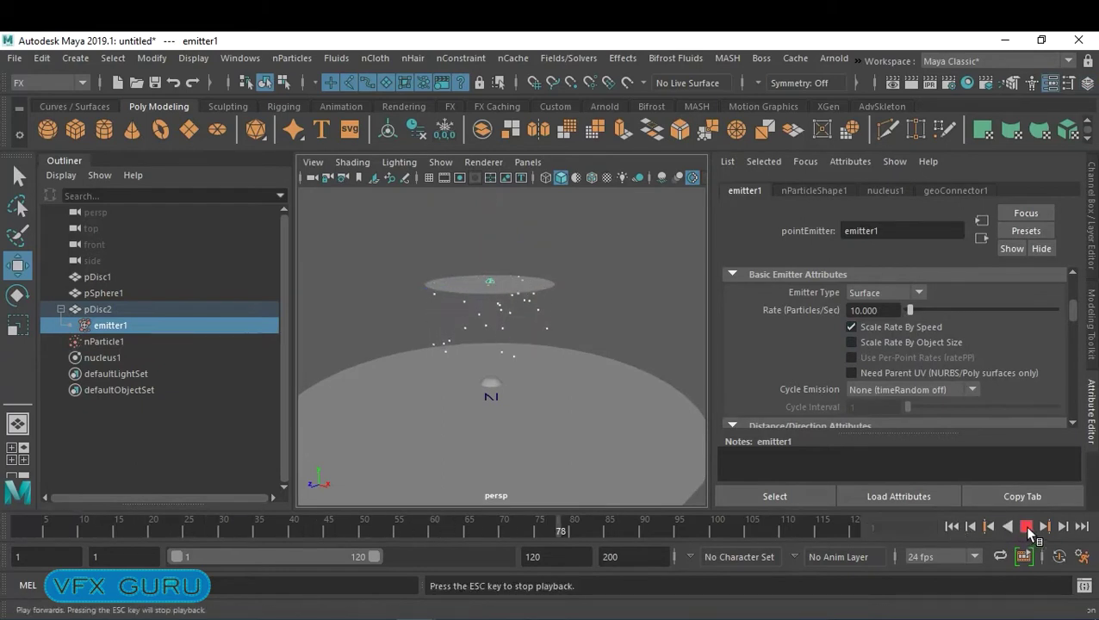
left_click(1026, 527)
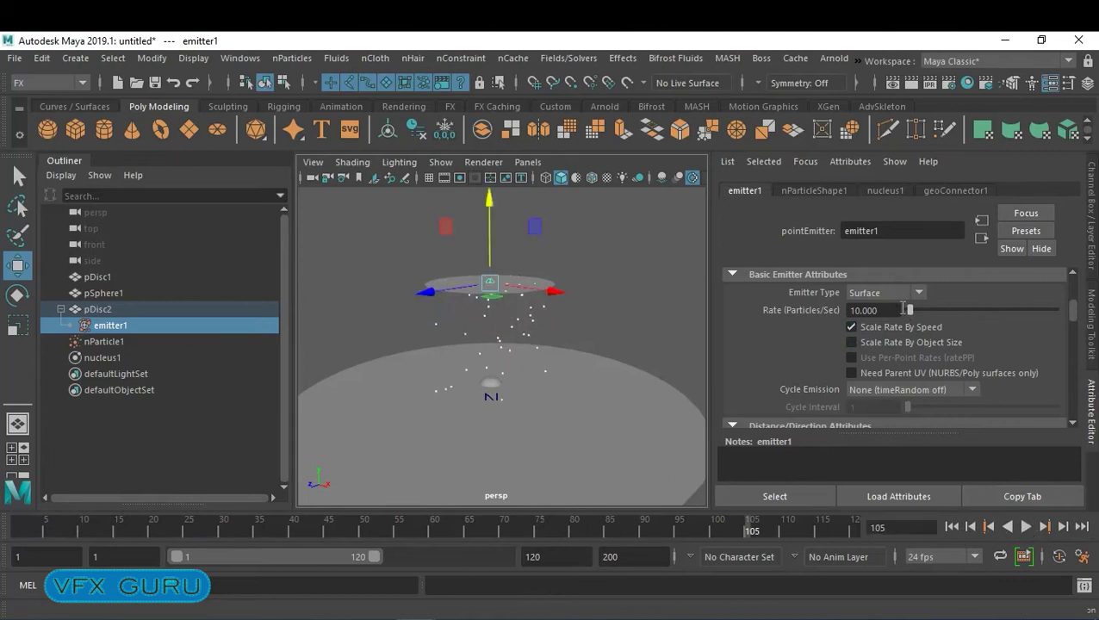
- Check the timeline's playback speed setting and leave it as is
right_click(677, 528)
mouse_move(776, 397)
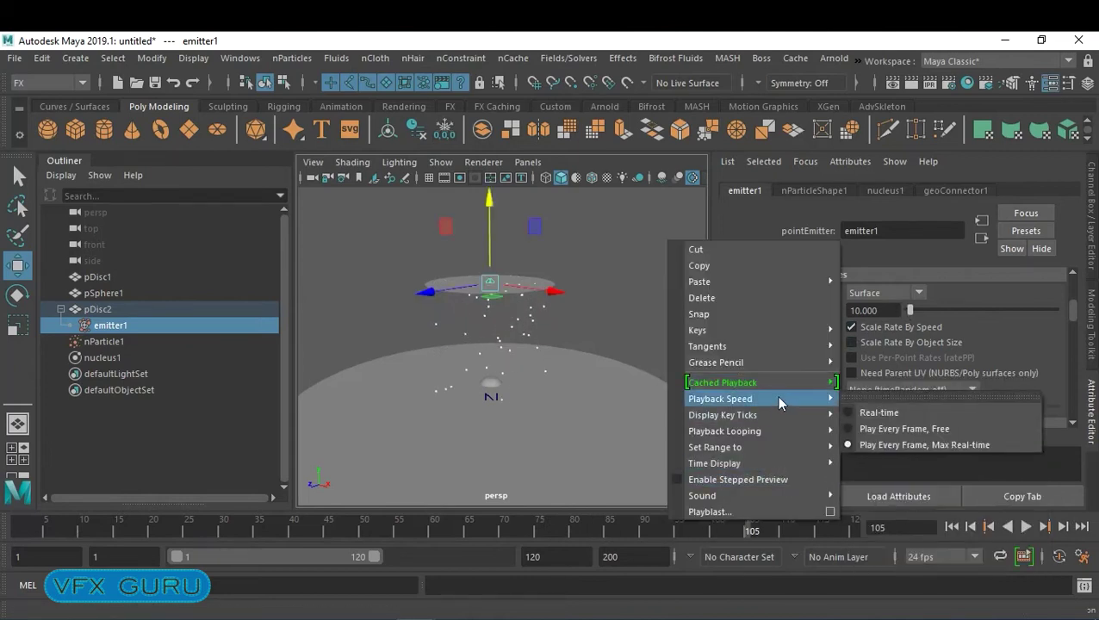
left_click(907, 336)
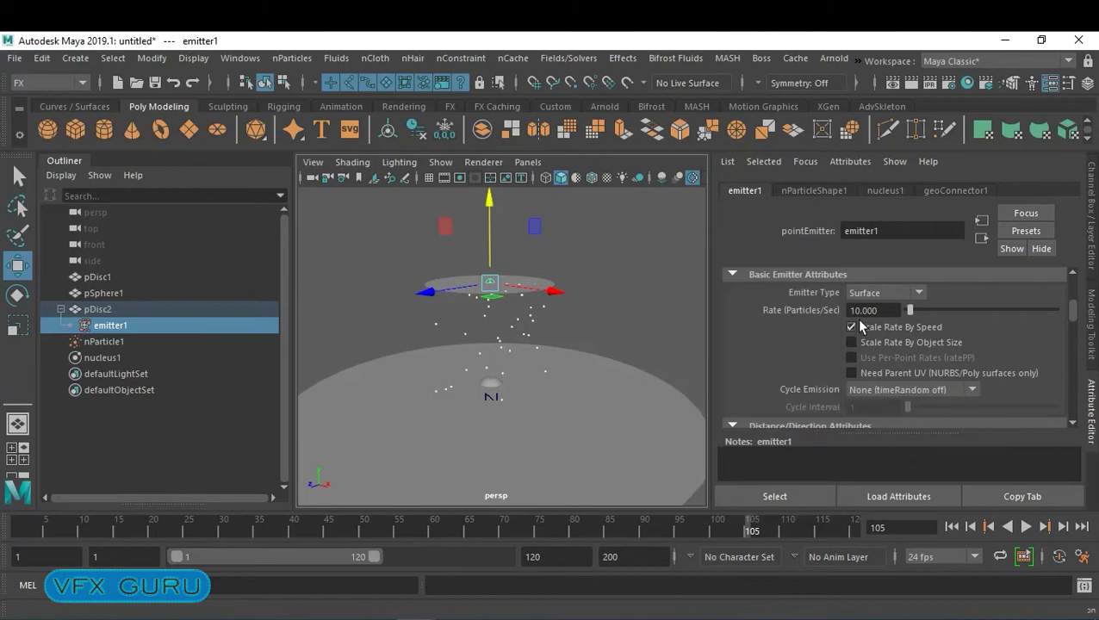
- Set emitter1's rate to 100 particles/sec and replay the simulation from frame 1 to about frame 104
left_click(896, 309)
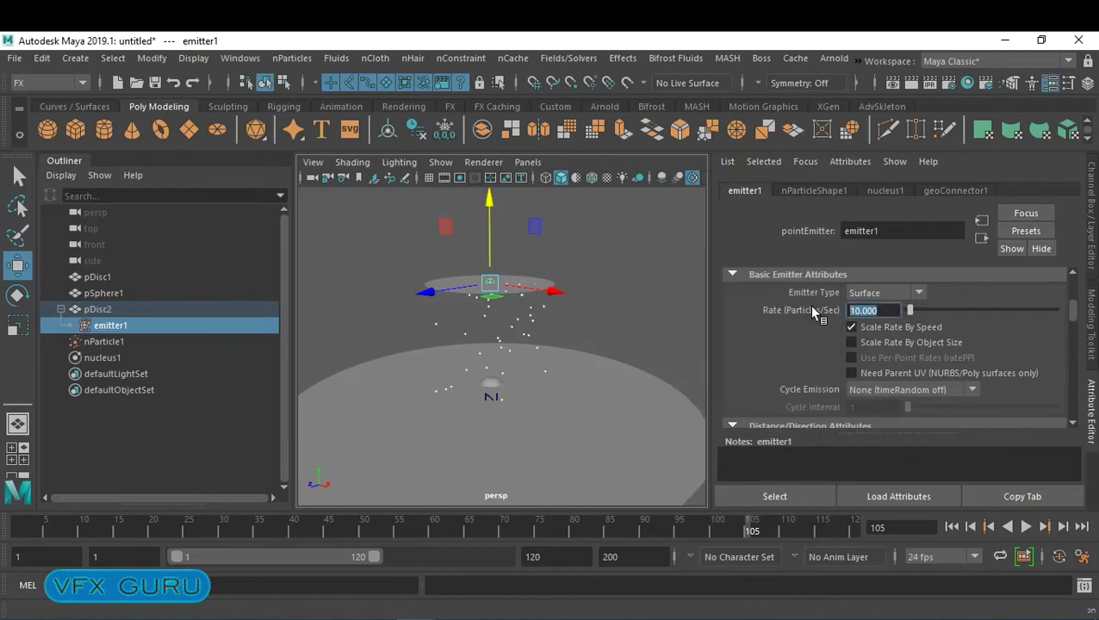
type("100")
key("Return")
left_click(953, 527)
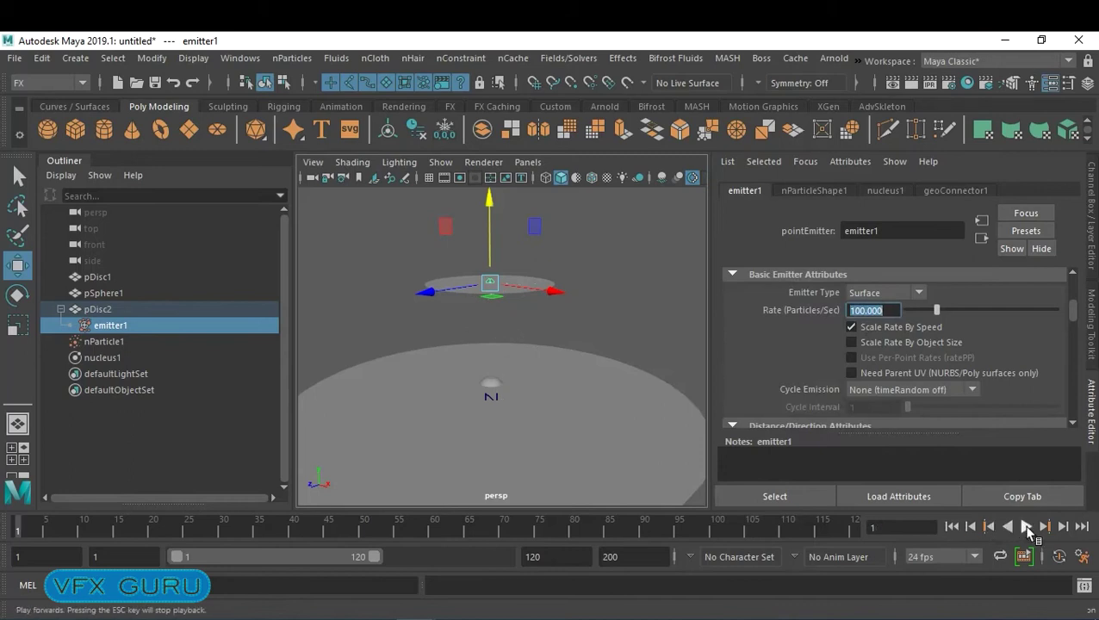
left_click(1026, 526)
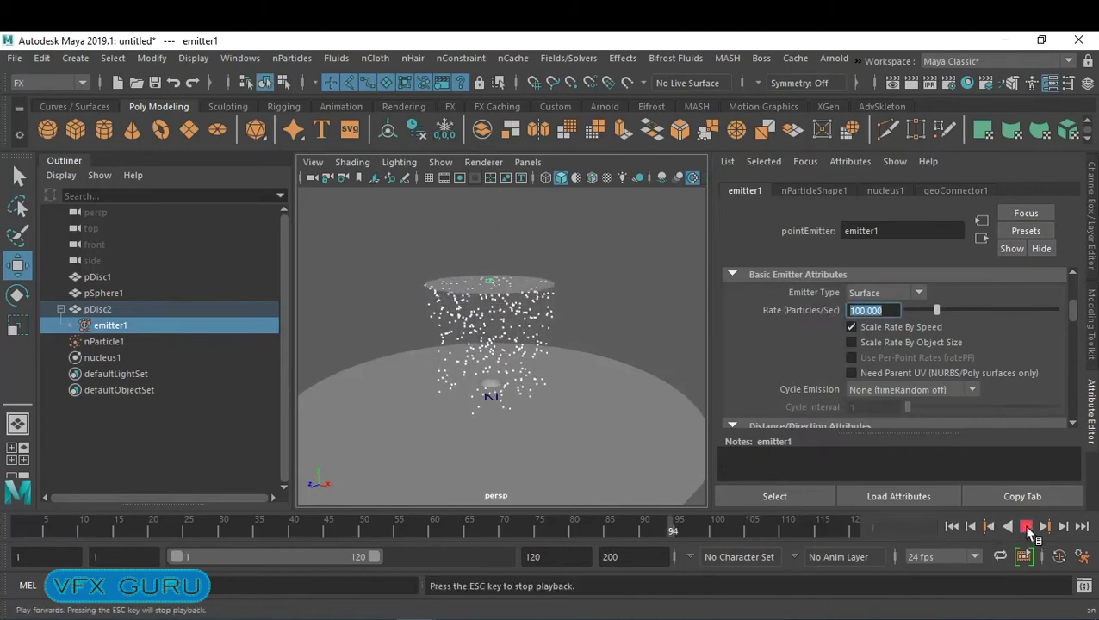
left_click(1026, 526)
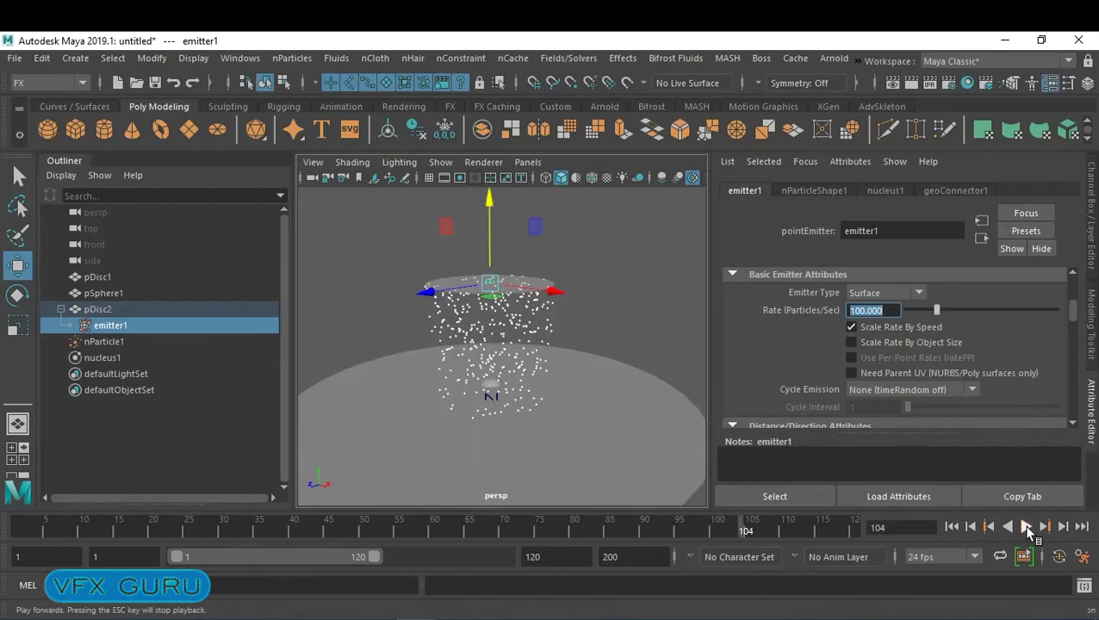
- Examine nucleus1's Gravity and Wind attributes and the falling particles around the dome
left_click(97, 358)
scroll(973, 394, "down", 3)
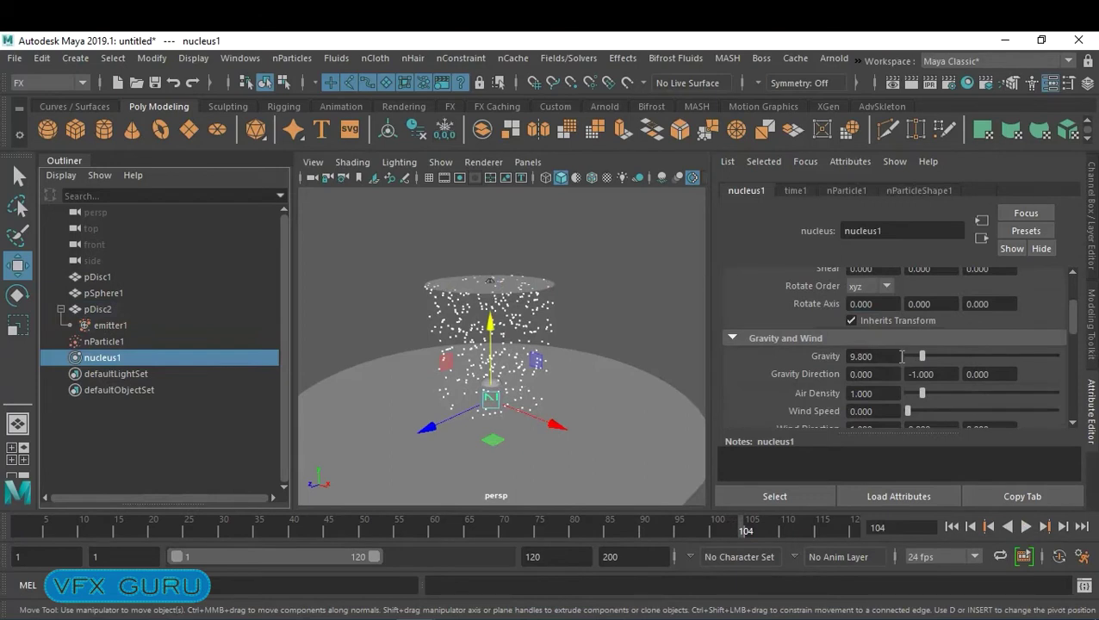
right_click_drag(591, 336, 692, 360, "alt")
middle_click_drag(691, 360, 643, 315, "alt")
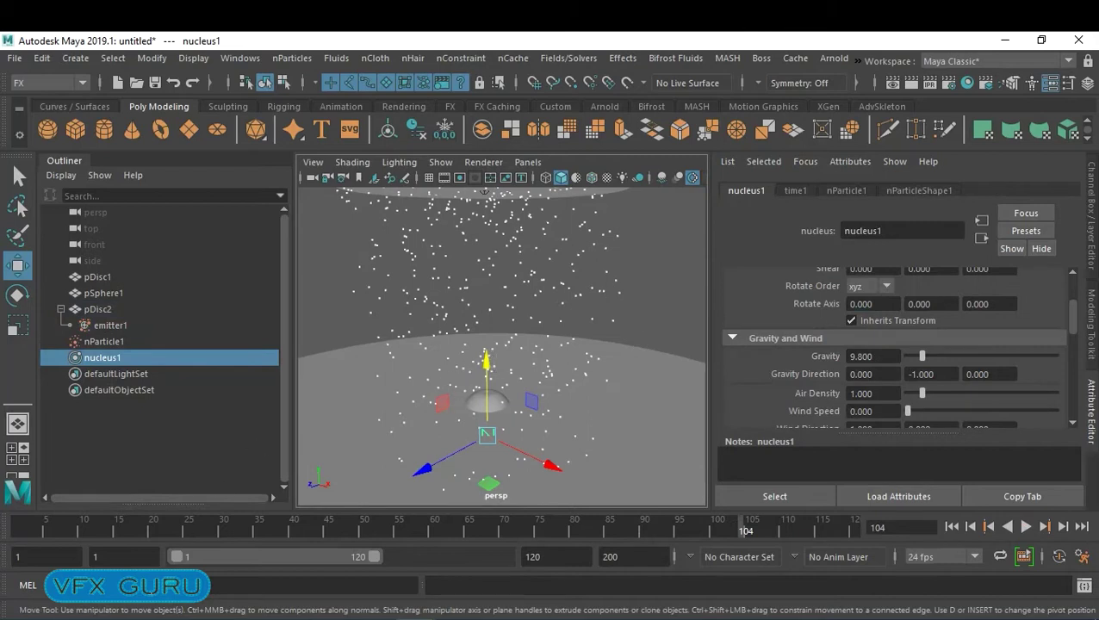
- Switch to the Google Meet call in the browser, admit the waiting participant, and return to Maya
mouse_move(145, 612)
left_click(137, 560)
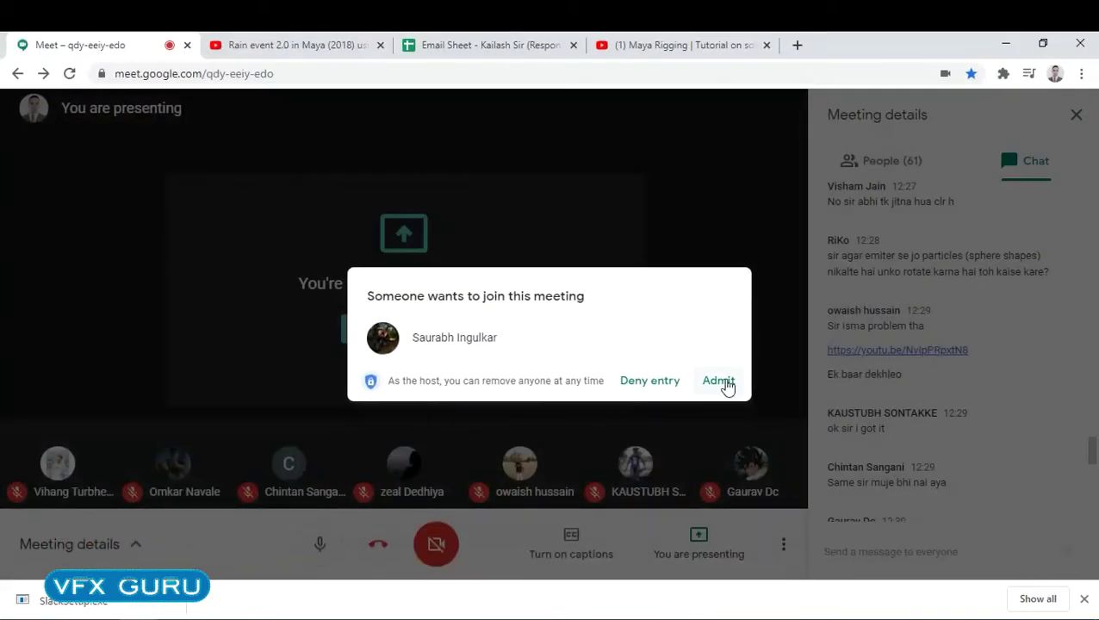
left_click(724, 383)
mouse_move(416, 613)
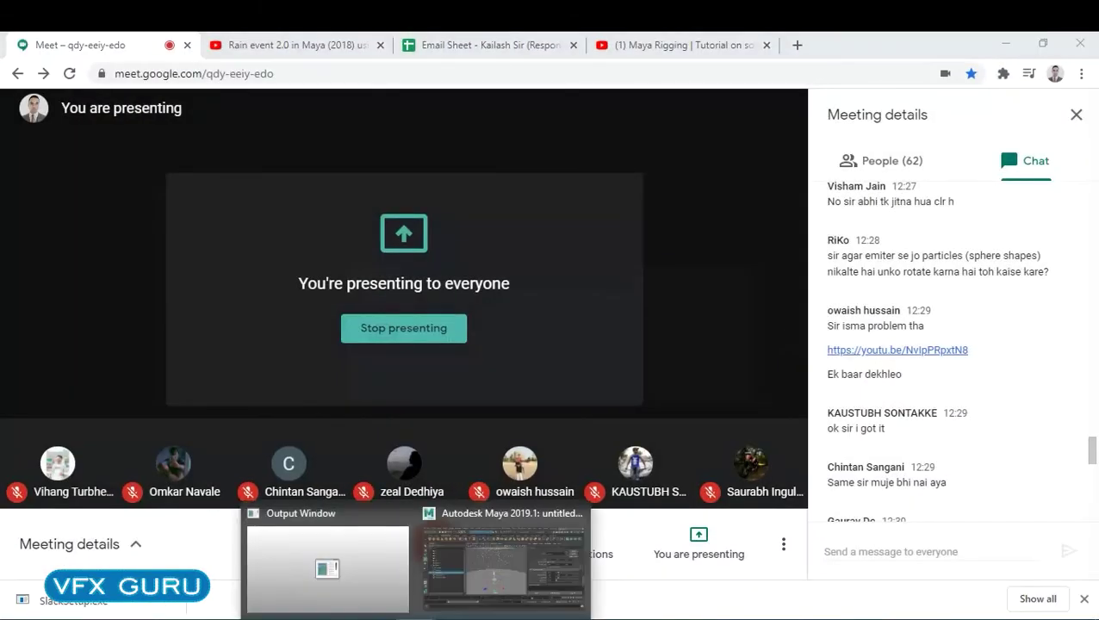
left_click(491, 556)
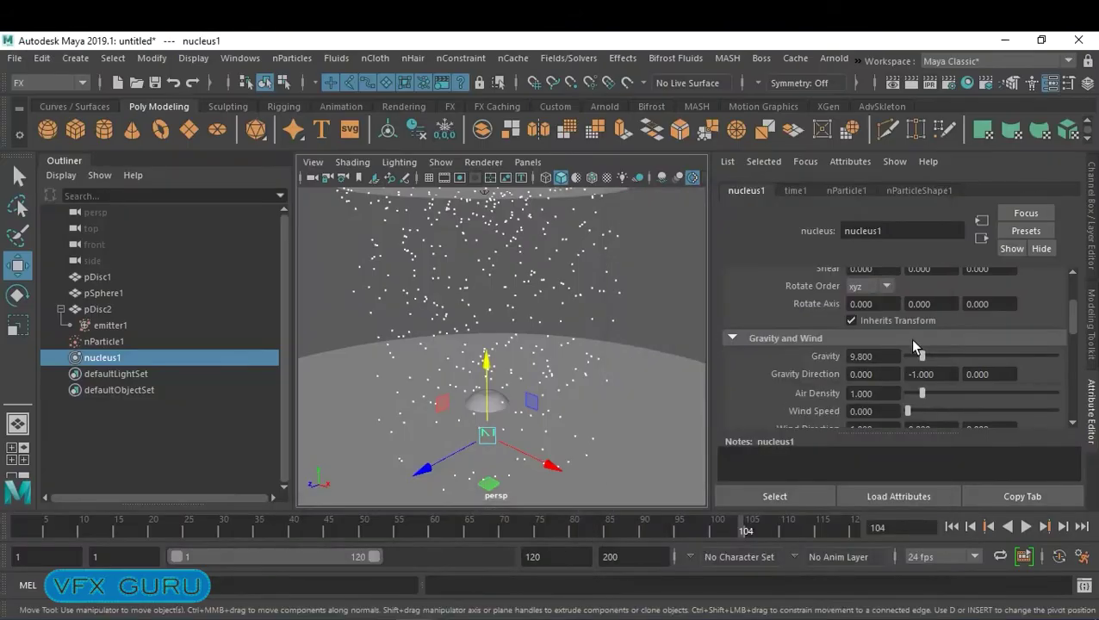
- Set nParticle1's particle render type to Streak and play the simulation to preview it
left_click(128, 342)
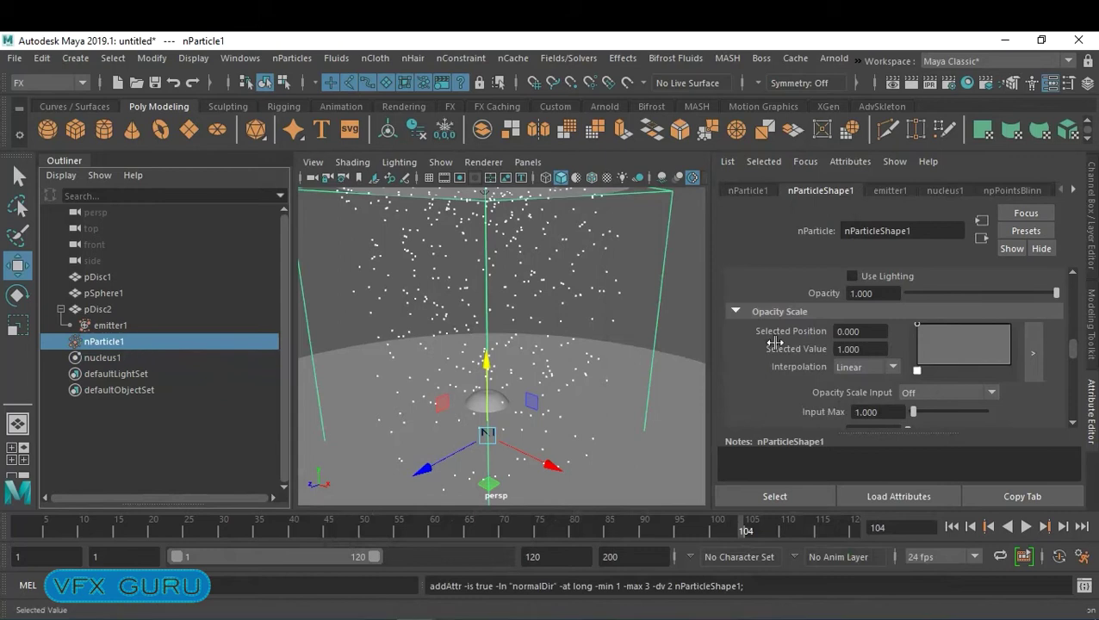
scroll(983, 374, "down", 2)
scroll(984, 374, "up", 2)
scroll(988, 379, "up", 3)
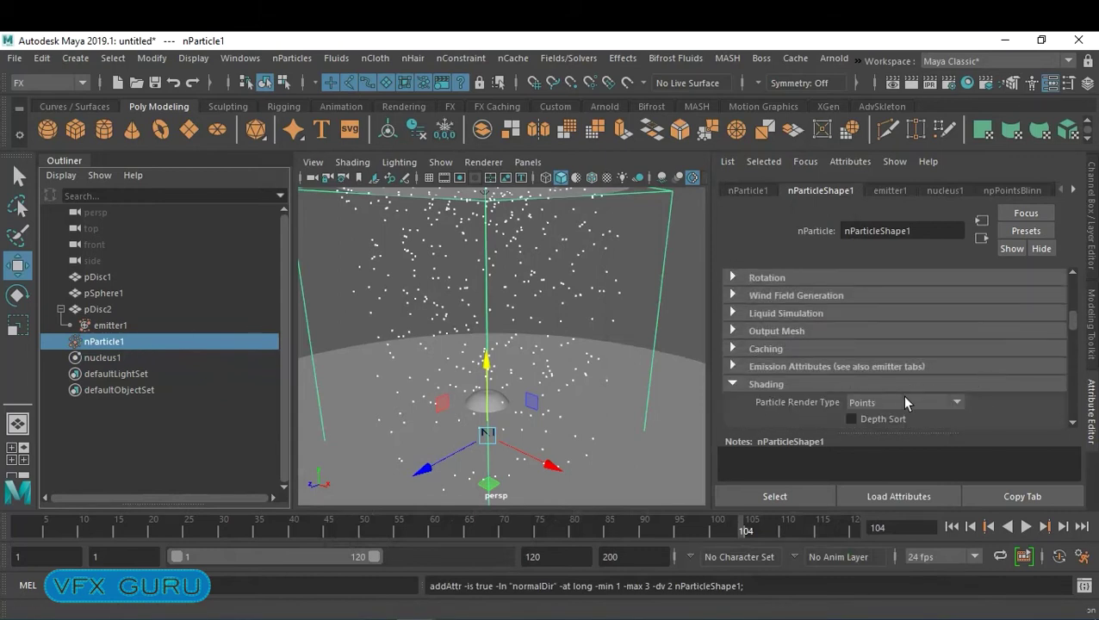
left_click(908, 401)
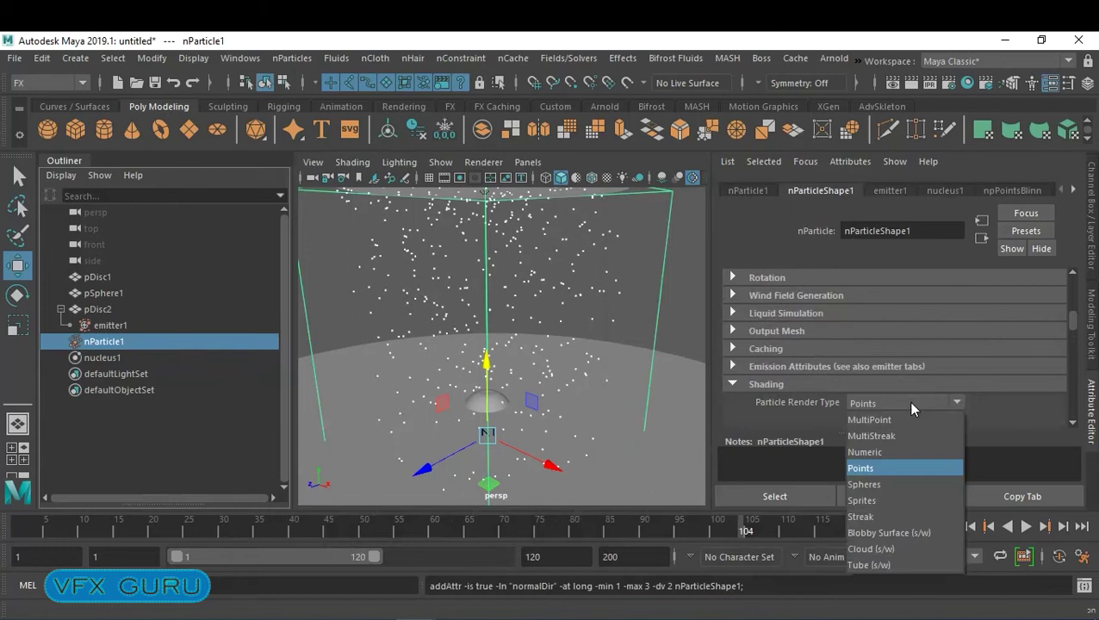
left_click(906, 515)
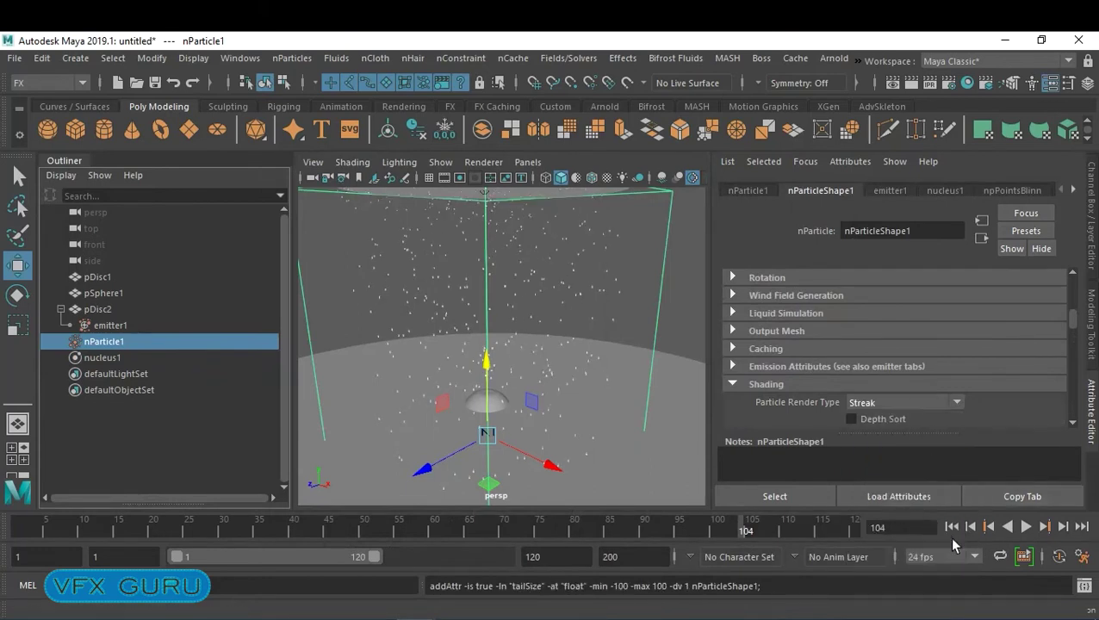
left_click(1026, 527)
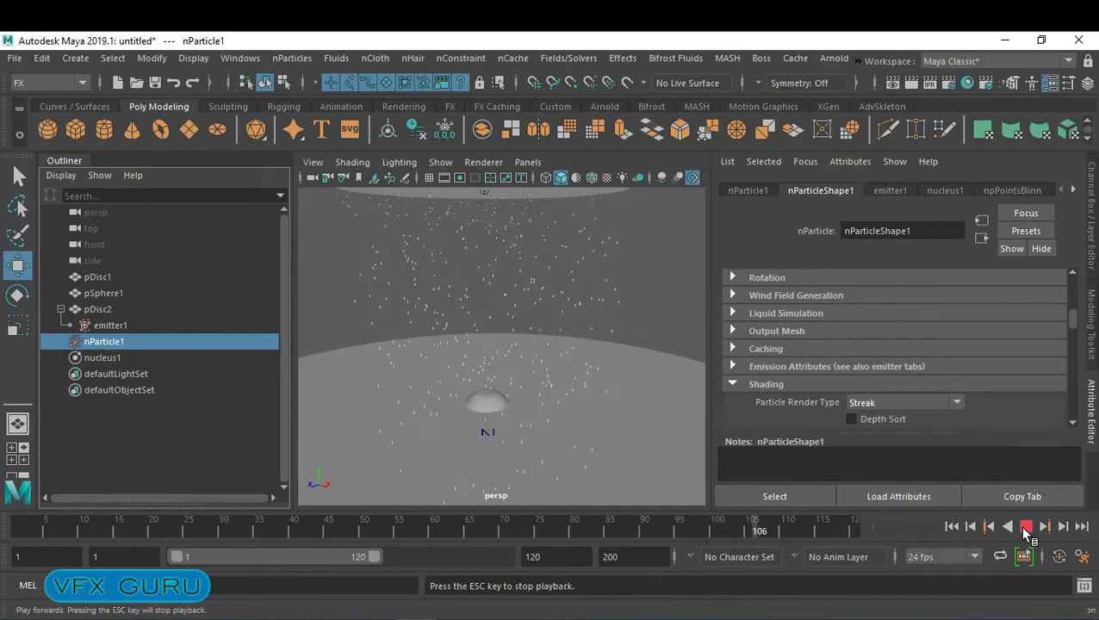
left_click(1026, 528)
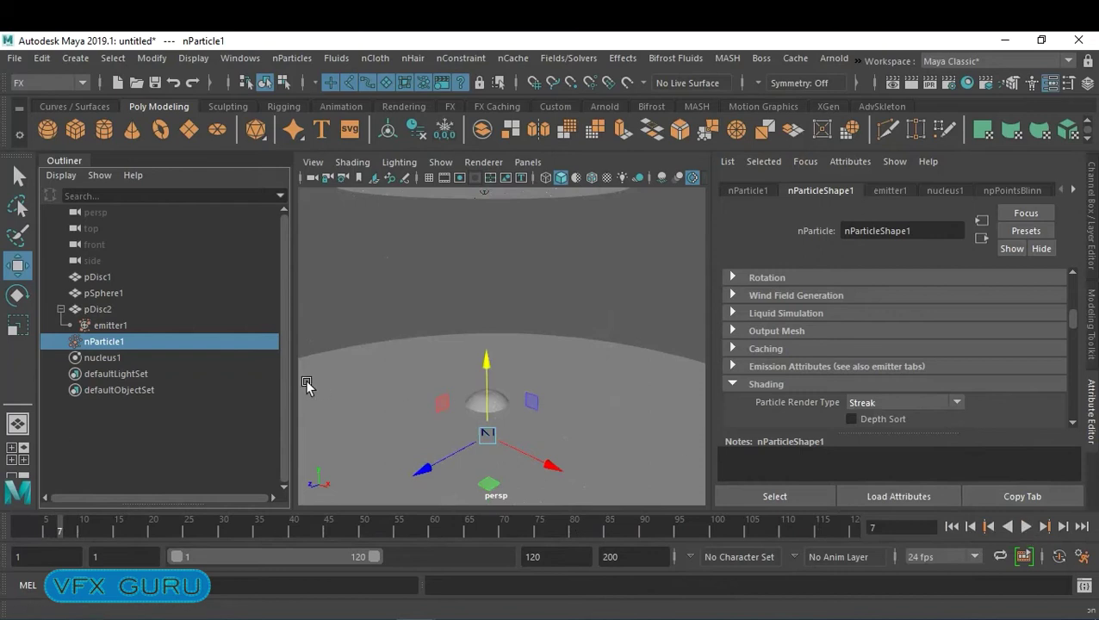
- Set nucleus1's gravity to 15 and replay the simulation from frame 1 to about frame 105
left_click(114, 356)
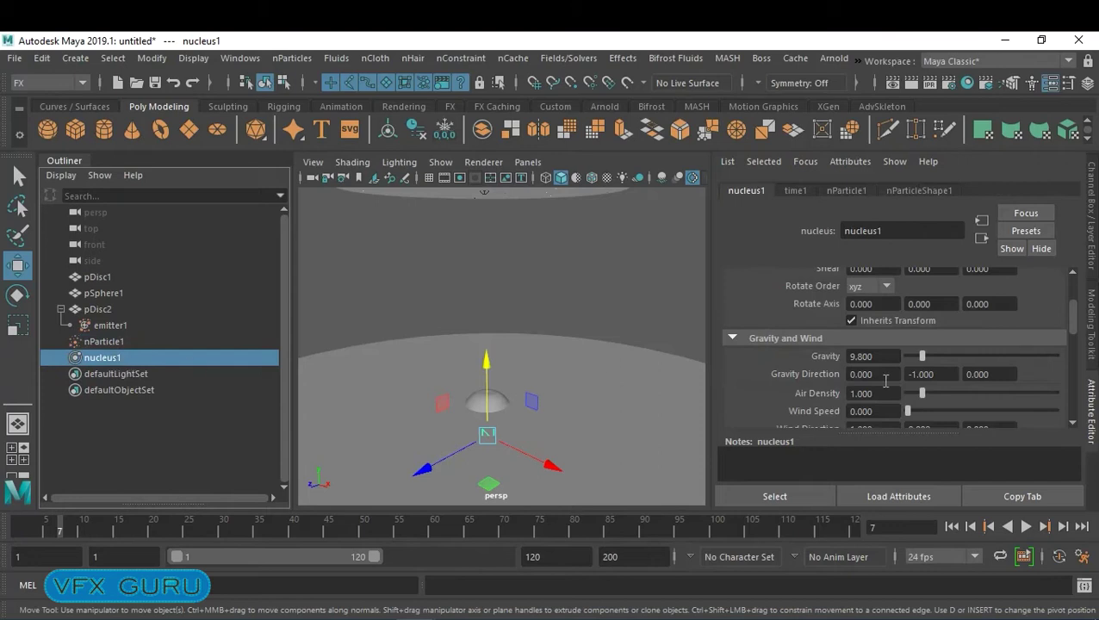
left_click_drag(883, 359, 774, 357)
type("15")
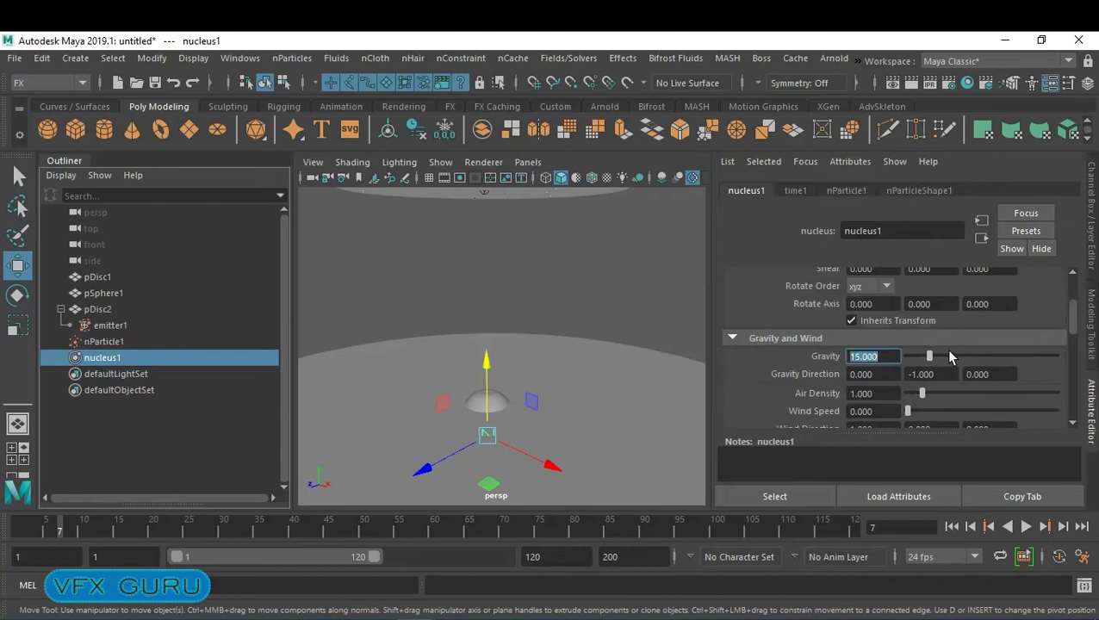
key("Return")
left_click(951, 527)
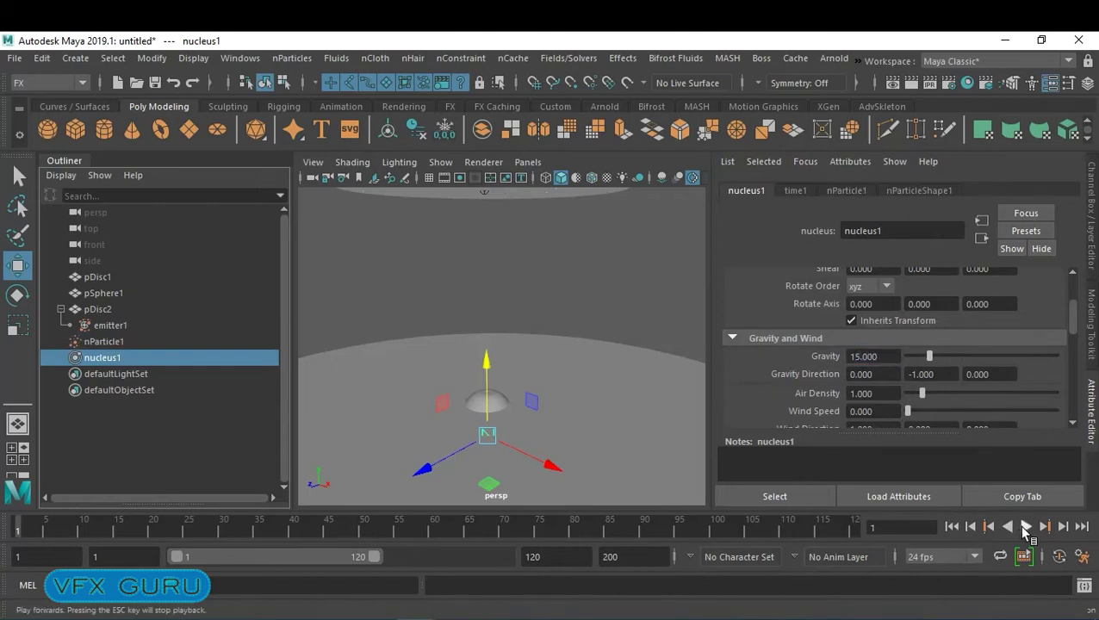
left_click(1026, 526)
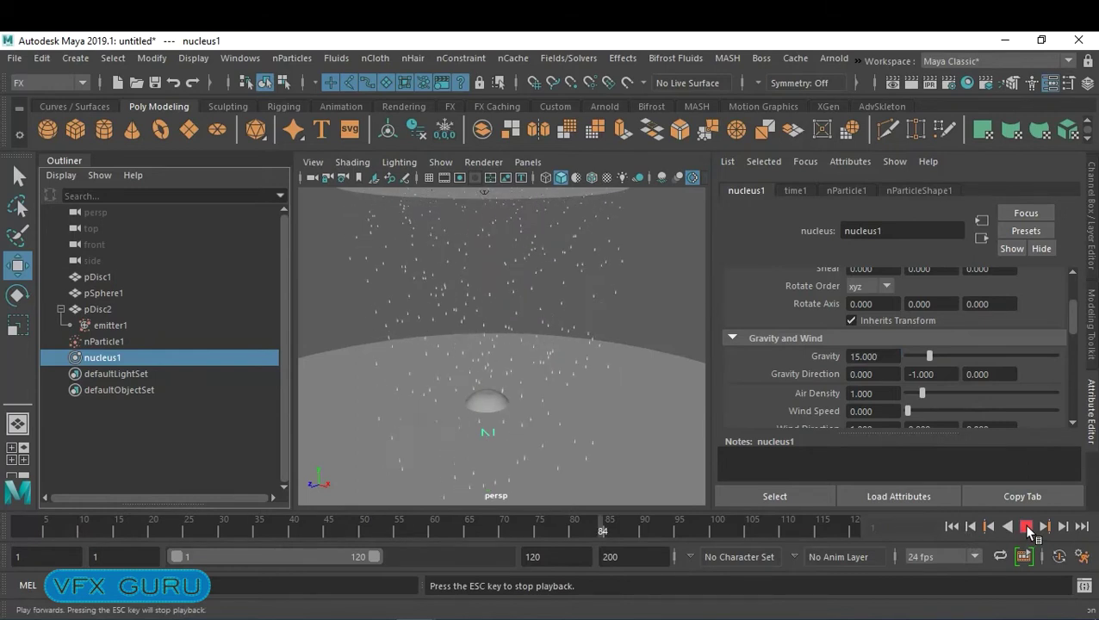
left_click(1026, 526)
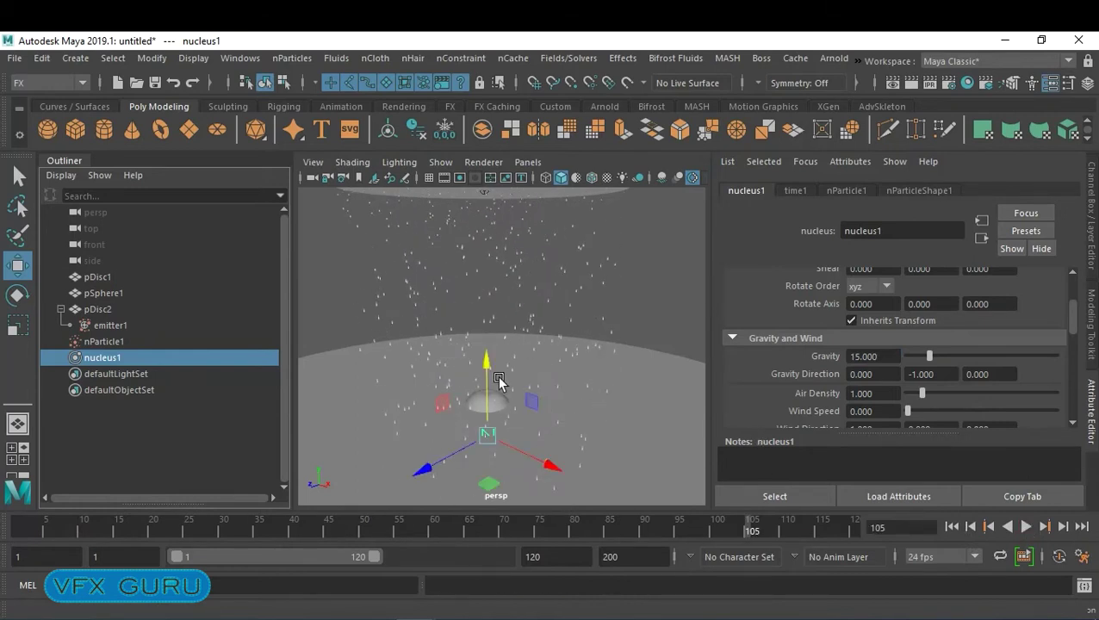
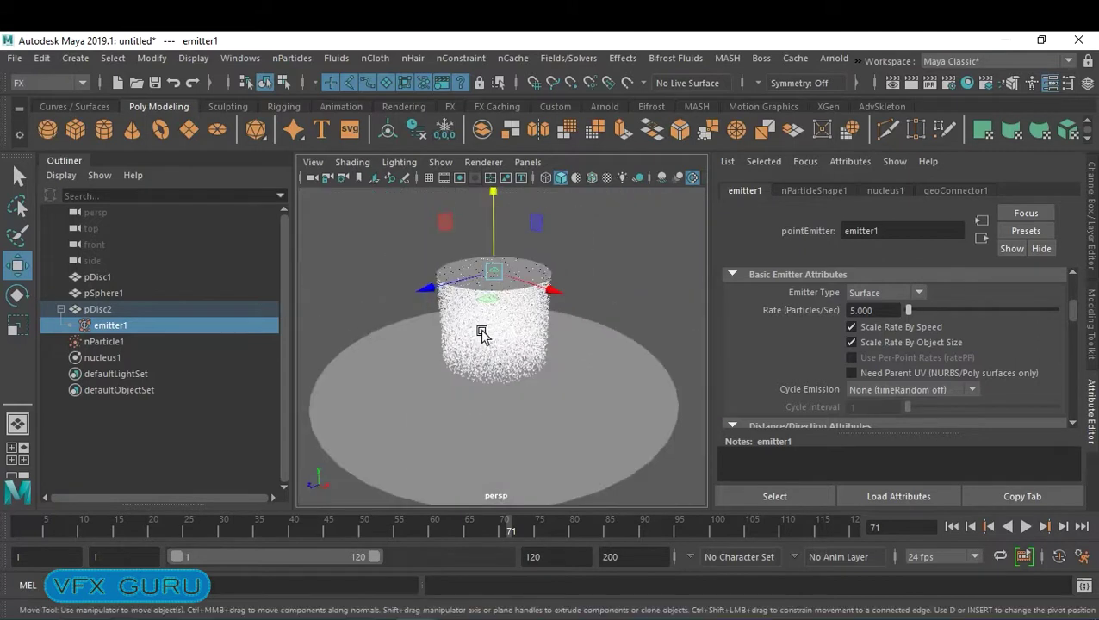
- Examine the falling streak particles around the dome up close, and rewind the simulation to frame 1
scroll(536, 404, "up", 10)
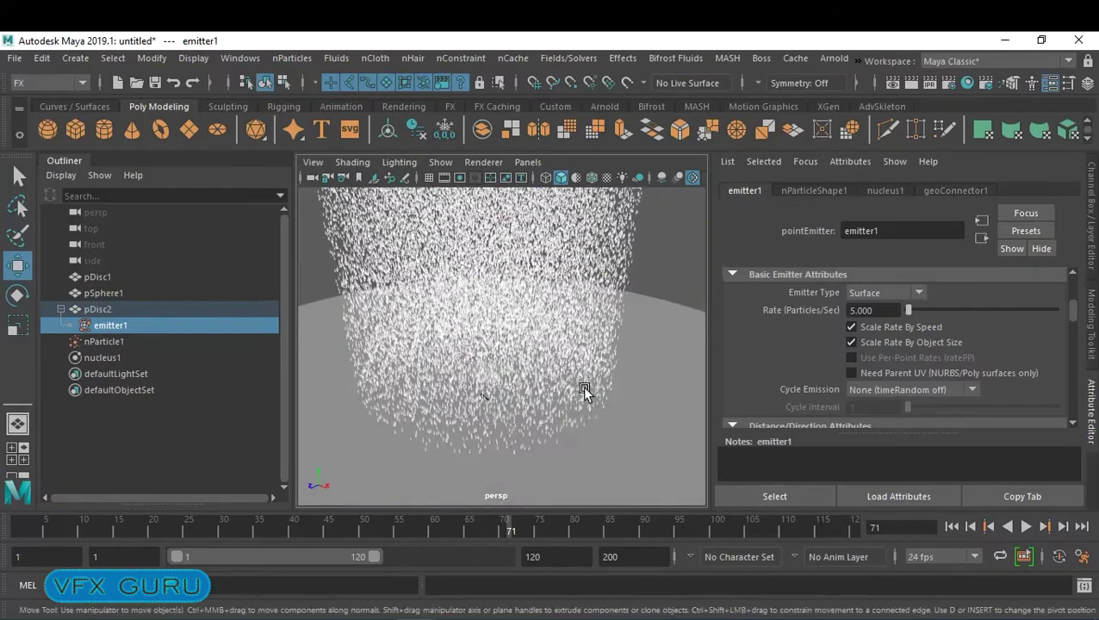
double_click(870, 310)
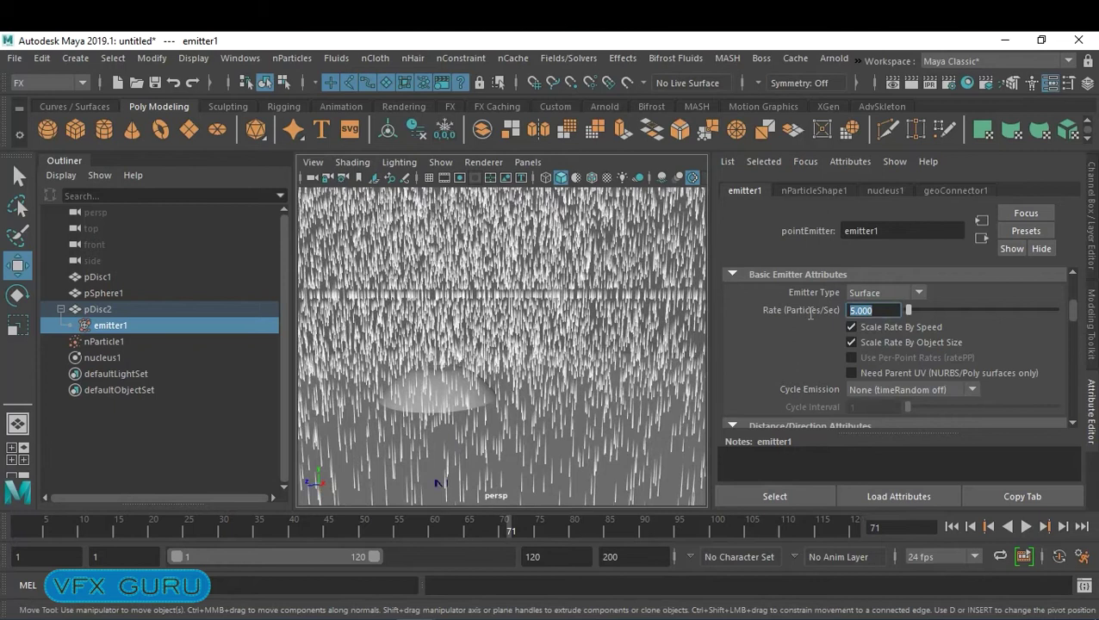
left_click(953, 527)
scroll(625, 432, "down", 3)
scroll(552, 258, "down", 1)
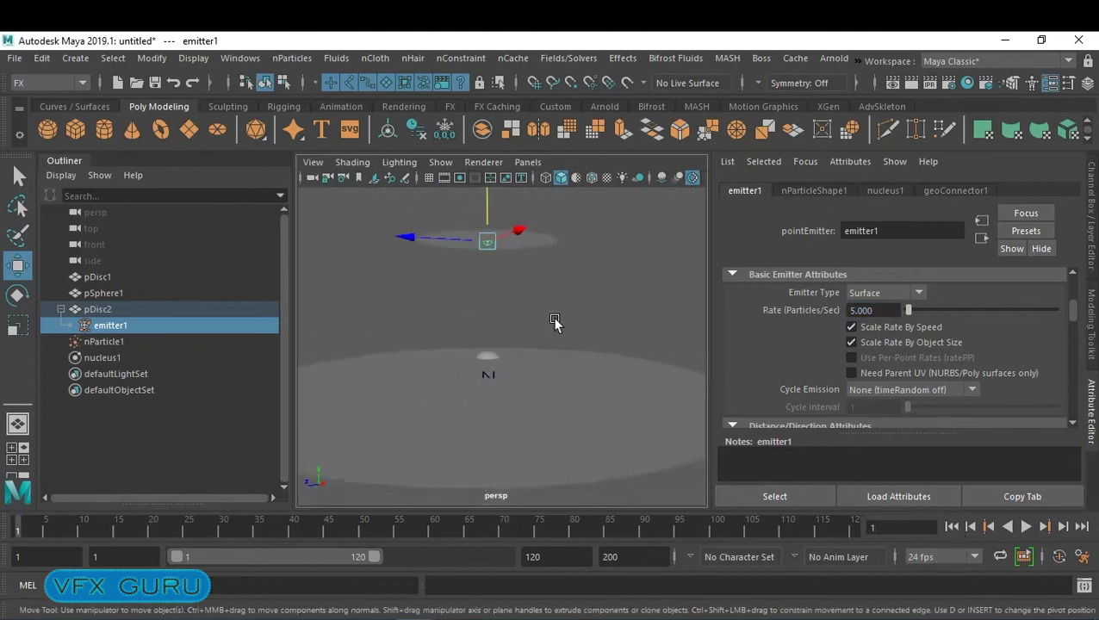
- Lower the emitting disc pDisc2 closer to the dome
left_click(534, 241)
left_click_drag(488, 198, 500, 265)
scroll(503, 353, "down", 1)
scroll(500, 347, "up", 8)
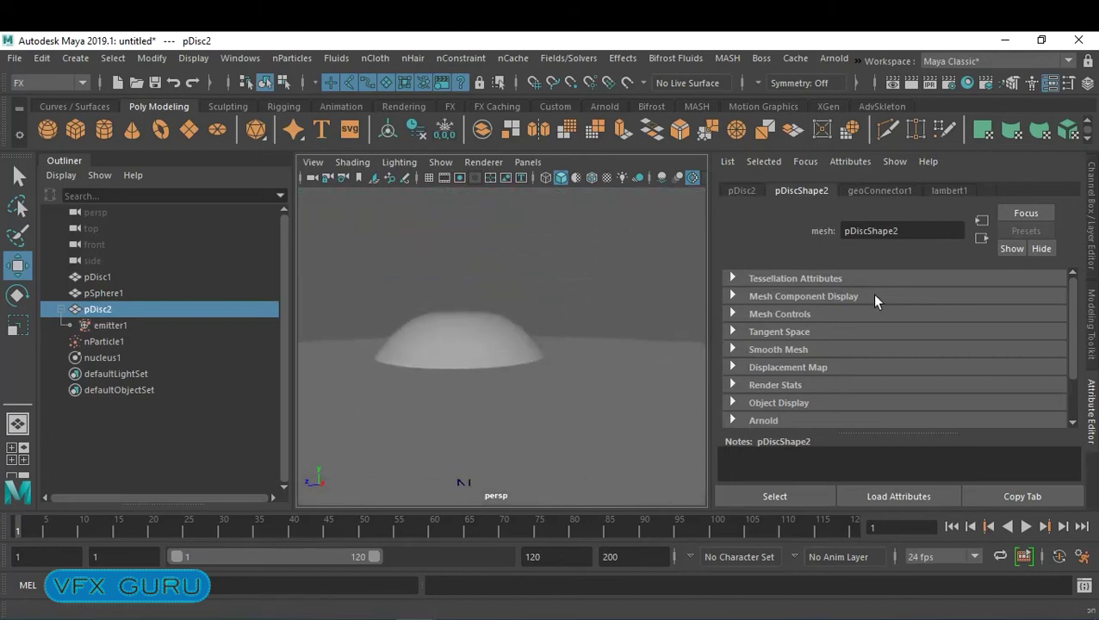
- Set emitter1's rate to 3 particles/sec and play the simulation to about frame 75
left_click(126, 324)
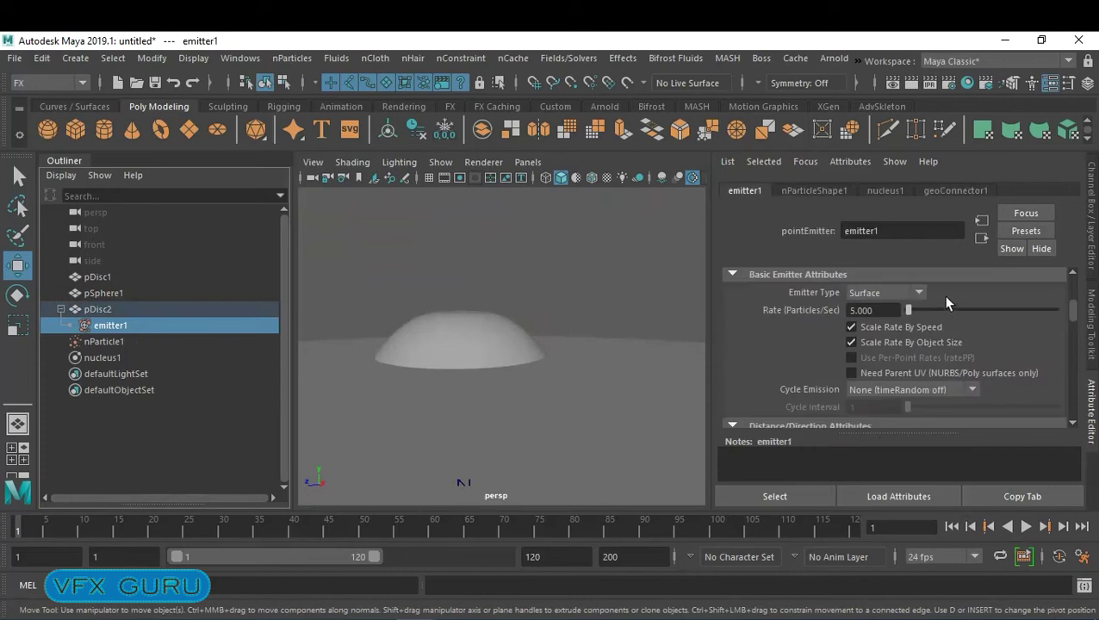
double_click(881, 309)
type("3")
key("Return")
left_click(1026, 526)
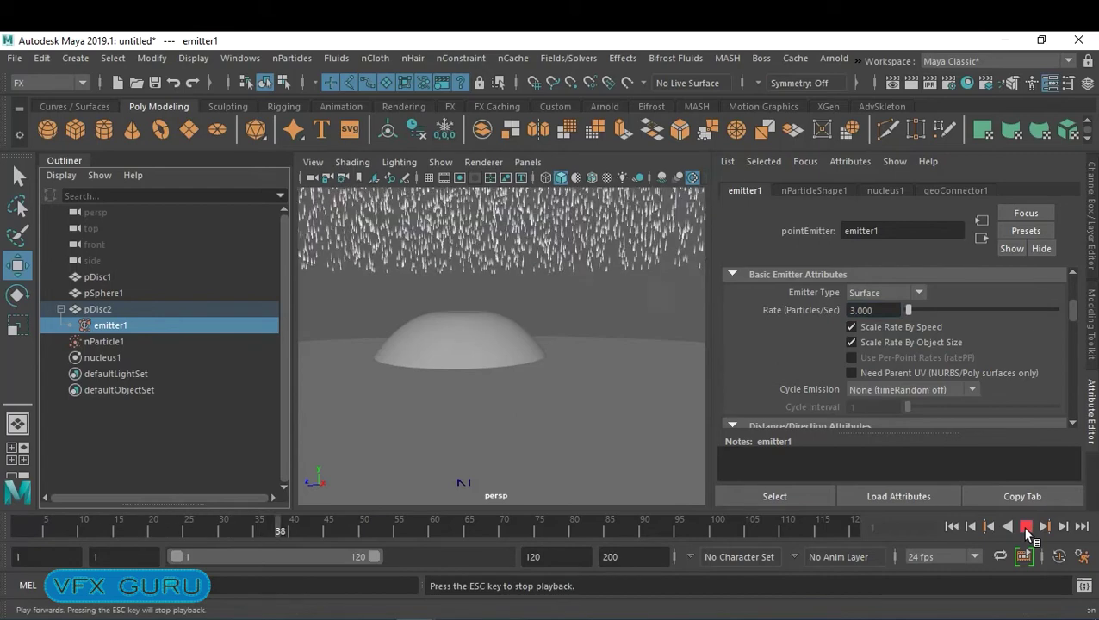
left_click(1023, 527)
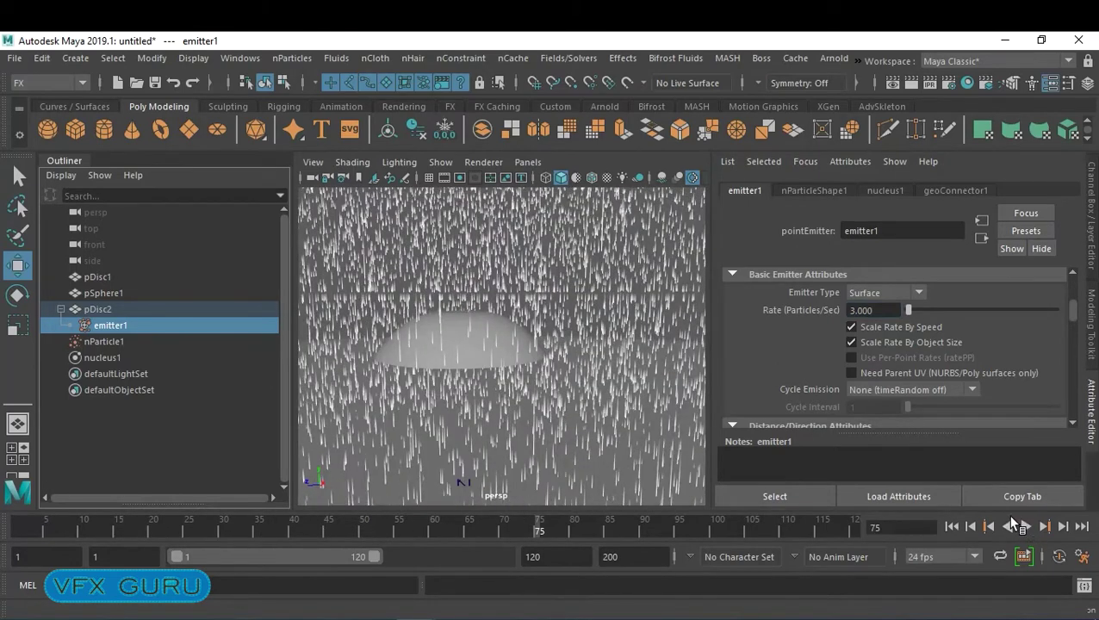
- Add a turbulence field to nParticle1 and play the simulation from frame 1
left_click(110, 341)
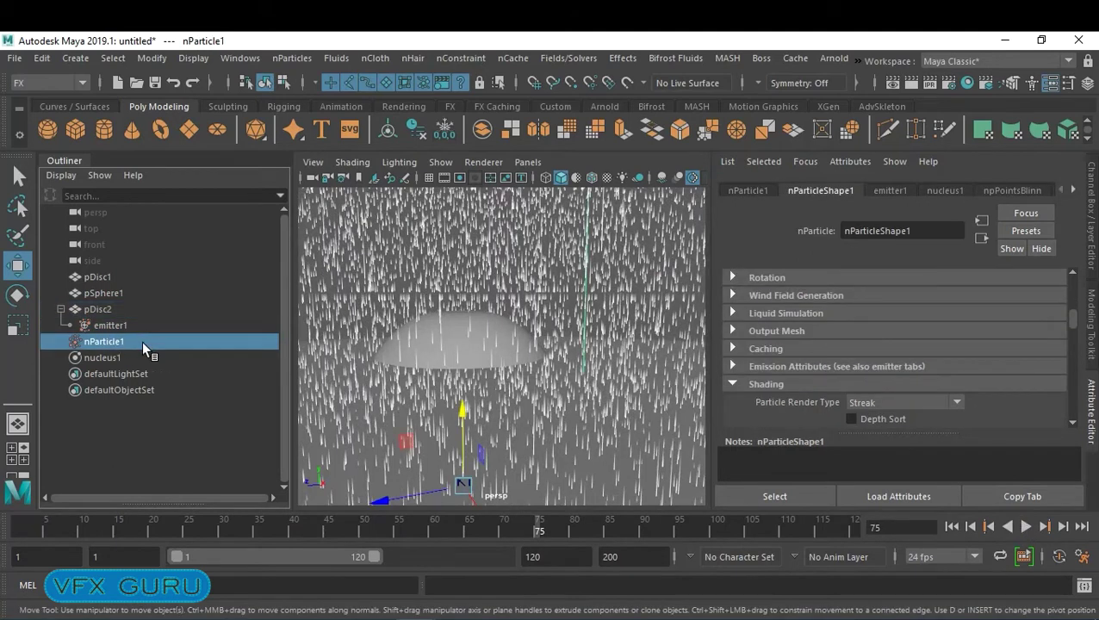
left_click(575, 57)
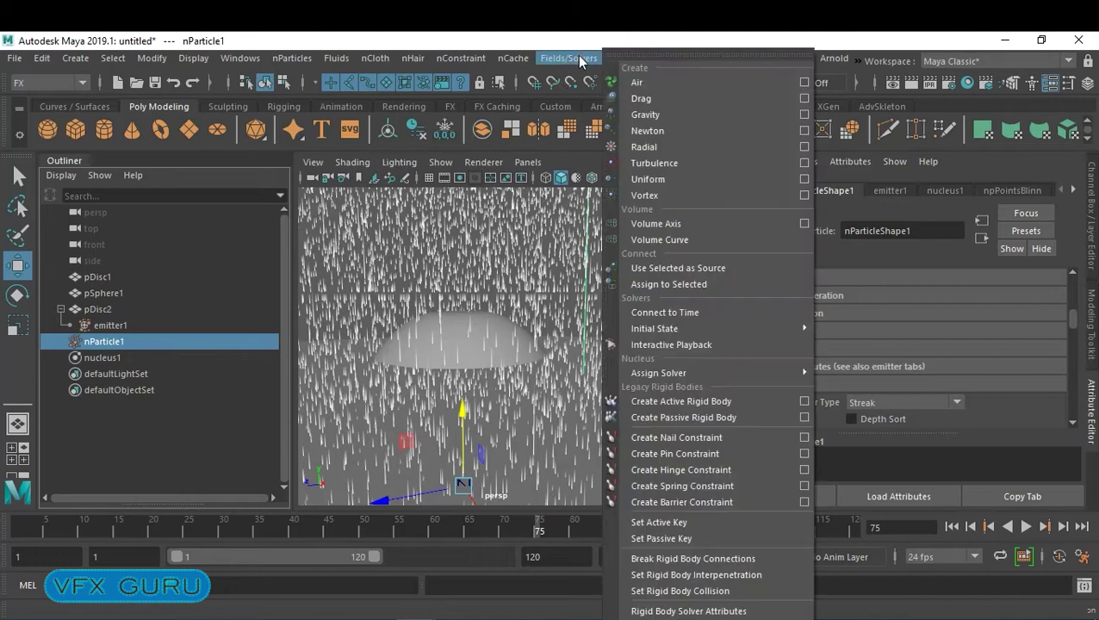
left_click(685, 163)
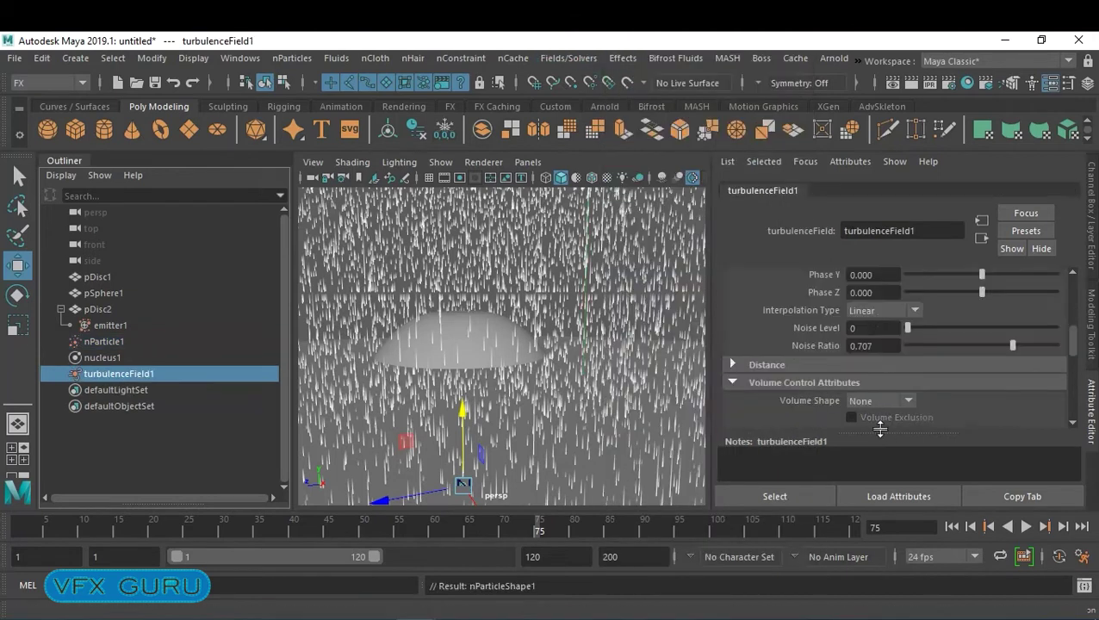
left_click_drag(1074, 355, 1077, 324)
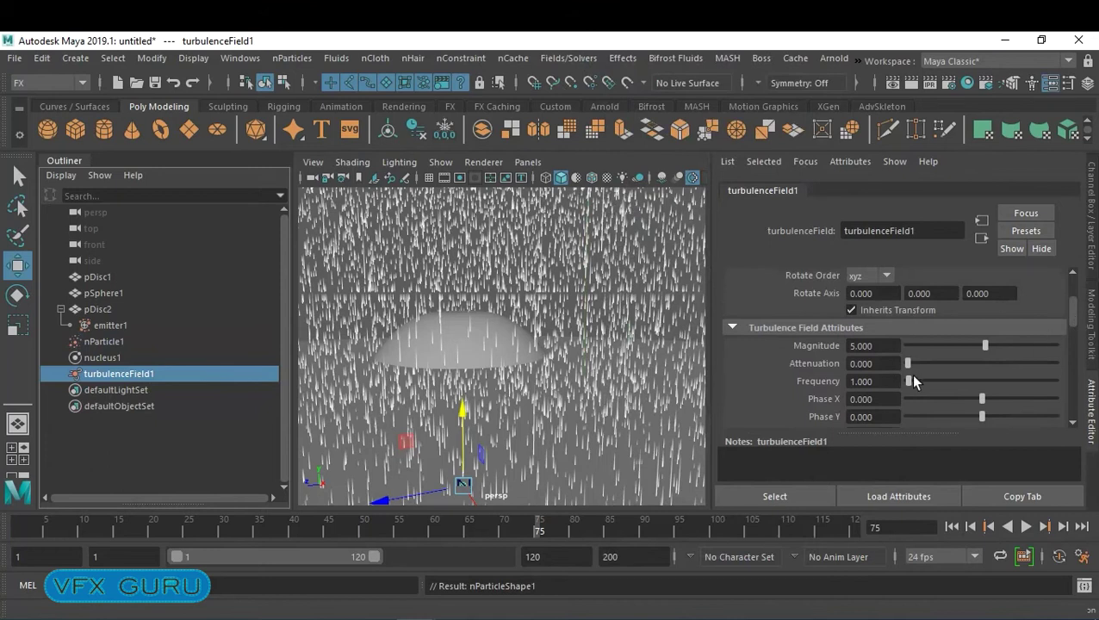
left_click(951, 527)
left_click(1026, 527)
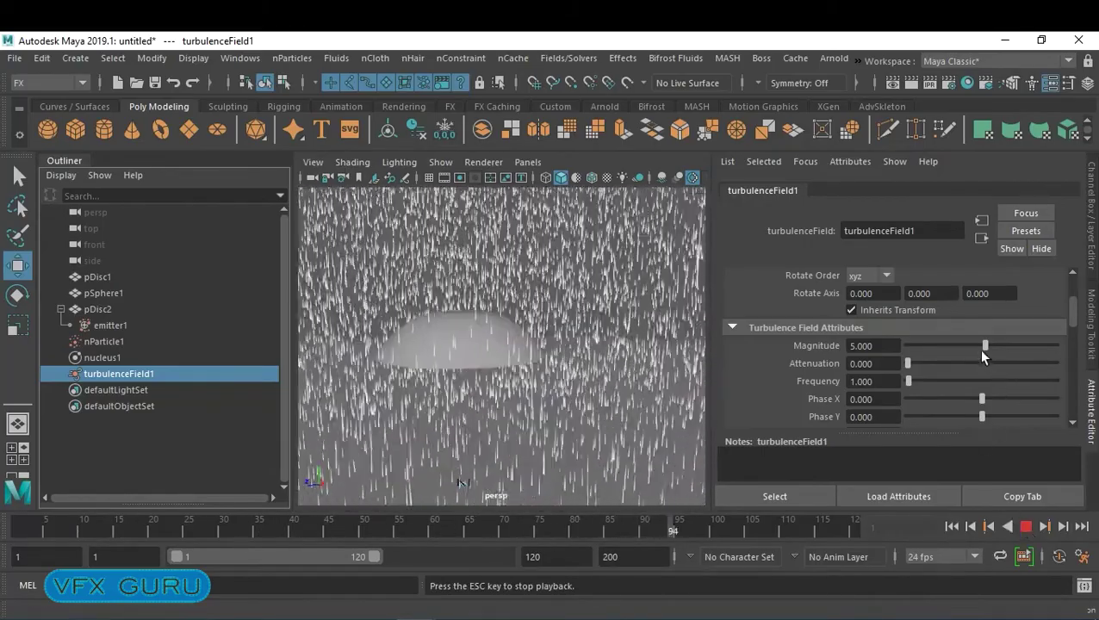
- Try stronger magnitudes on turbulenceField1 during playback, and set its magnitude to 8
left_click_drag(995, 348, 998, 349)
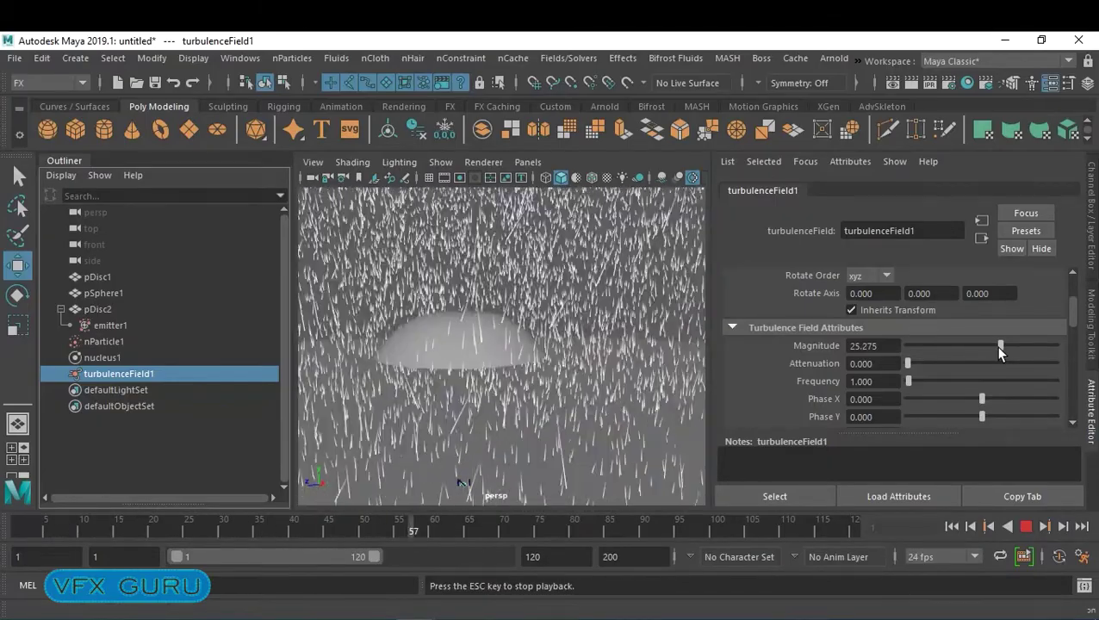
left_click_drag(998, 346, 990, 349)
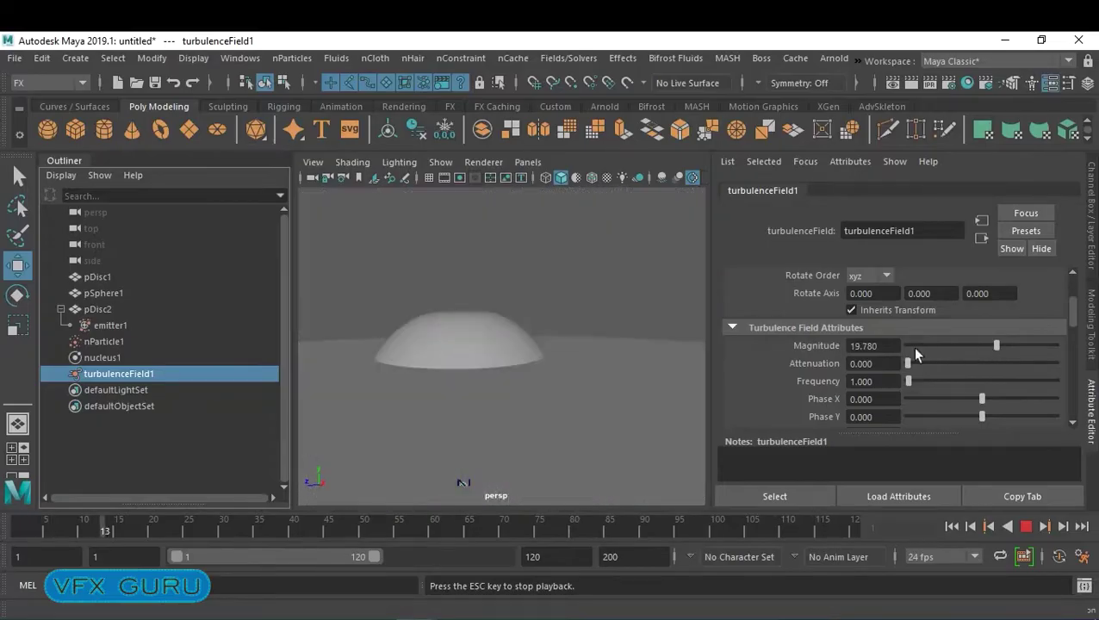
double_click(894, 347)
type("8")
key("Return")
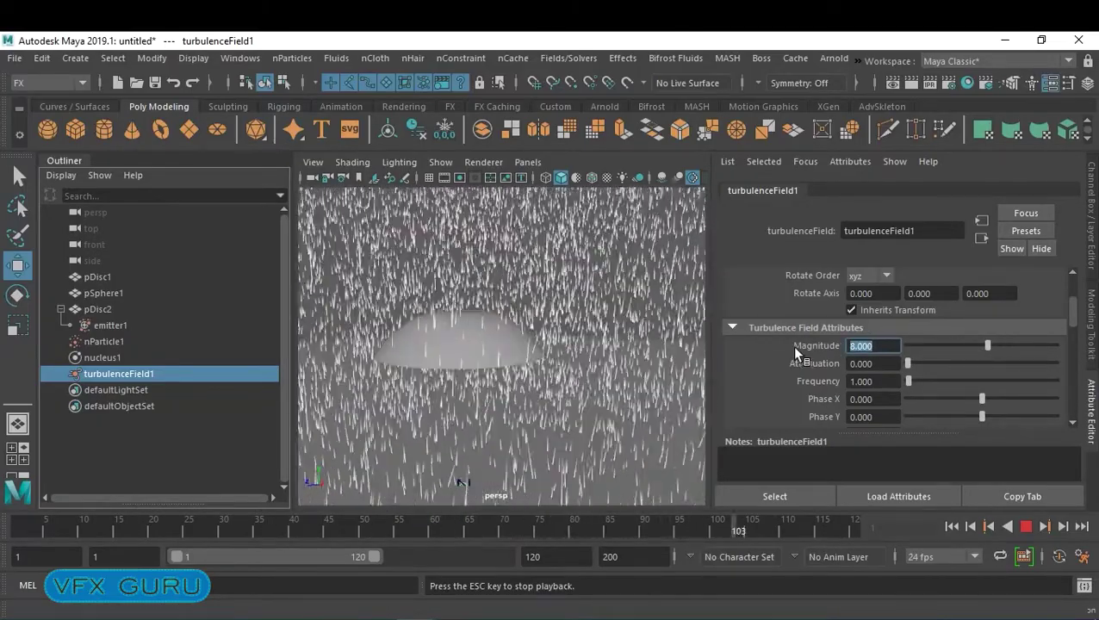
- Replay the turbulent rain to about frame 63 and rewind the simulation to frame 1
left_click(1026, 528)
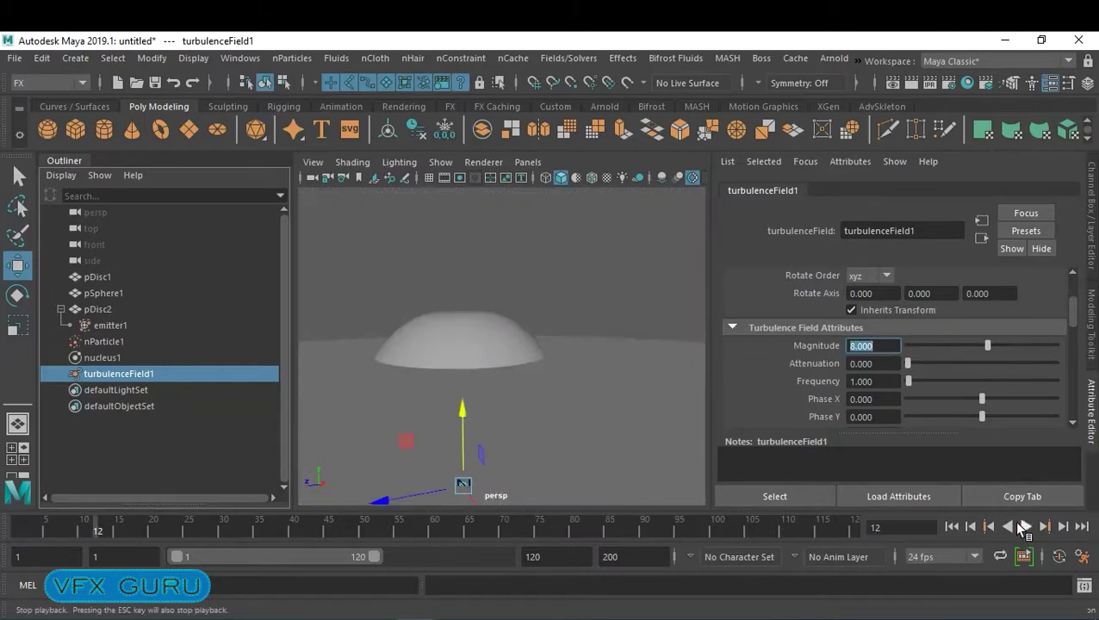
left_click(1025, 528)
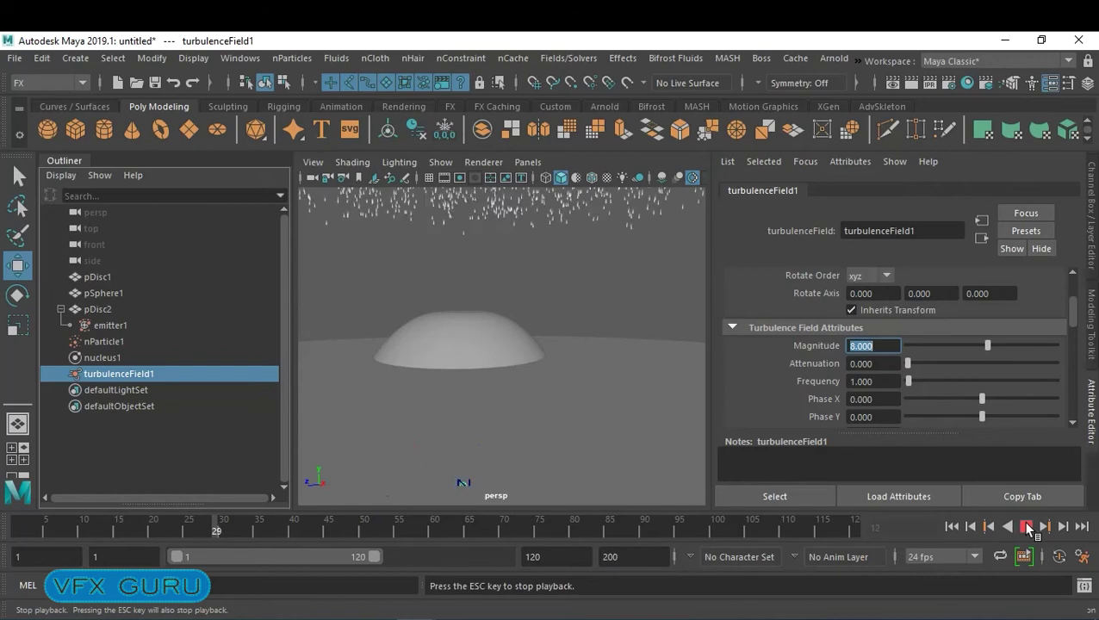
left_click(1027, 527)
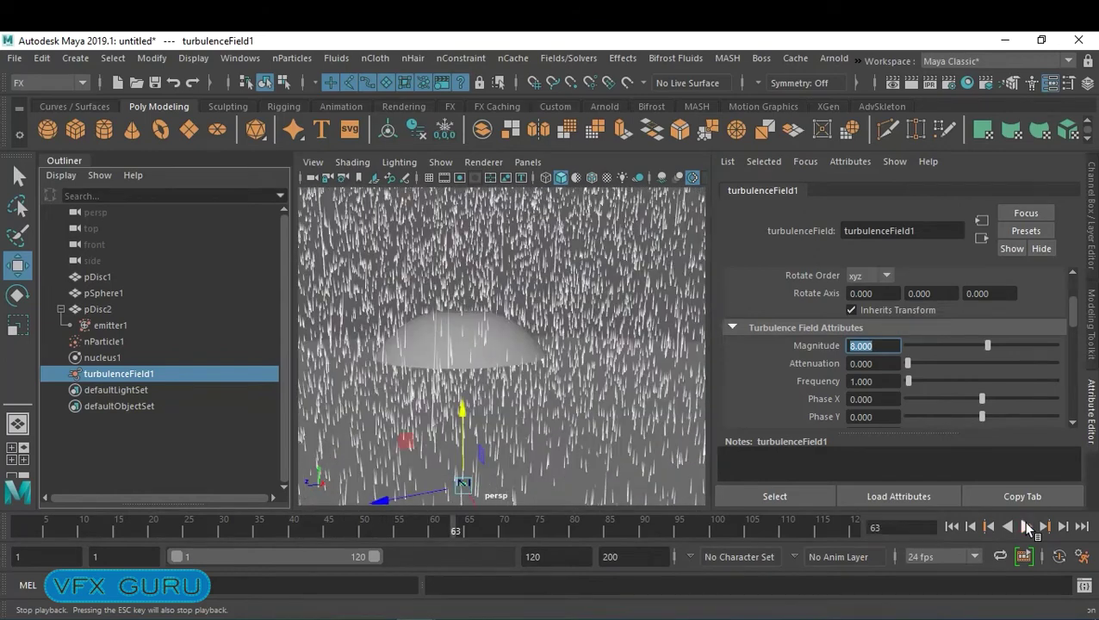
left_click(951, 526)
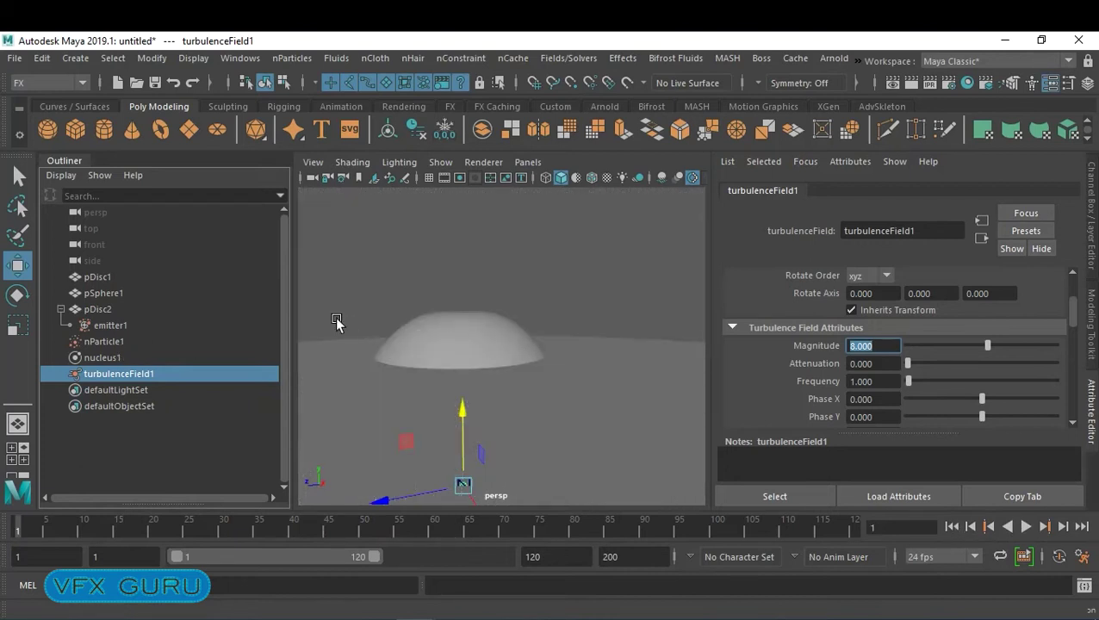
- Make the dome pSphere1 and ground disc pDisc1 passive colliders with reset default options, and play the simulation to about frame 83
left_click(293, 59)
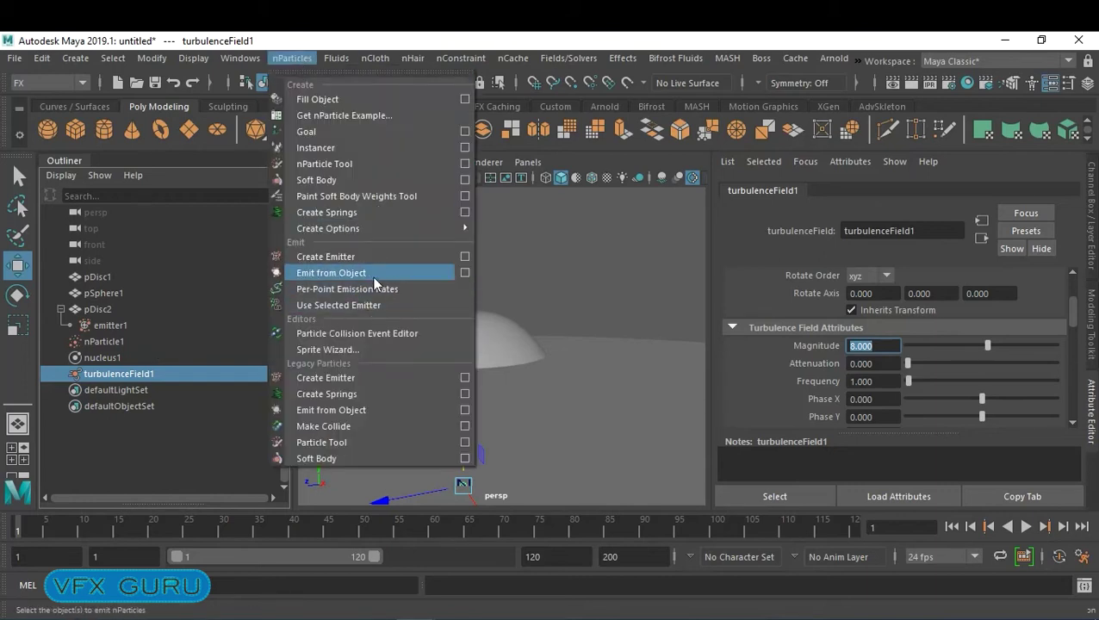
left_click(612, 308)
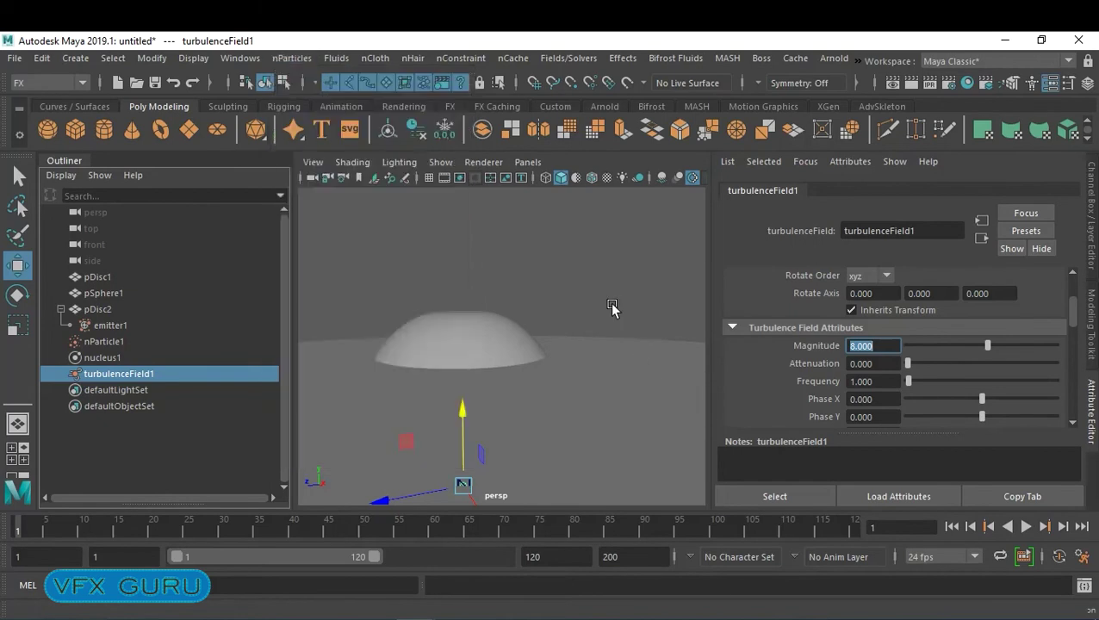
left_click(503, 333)
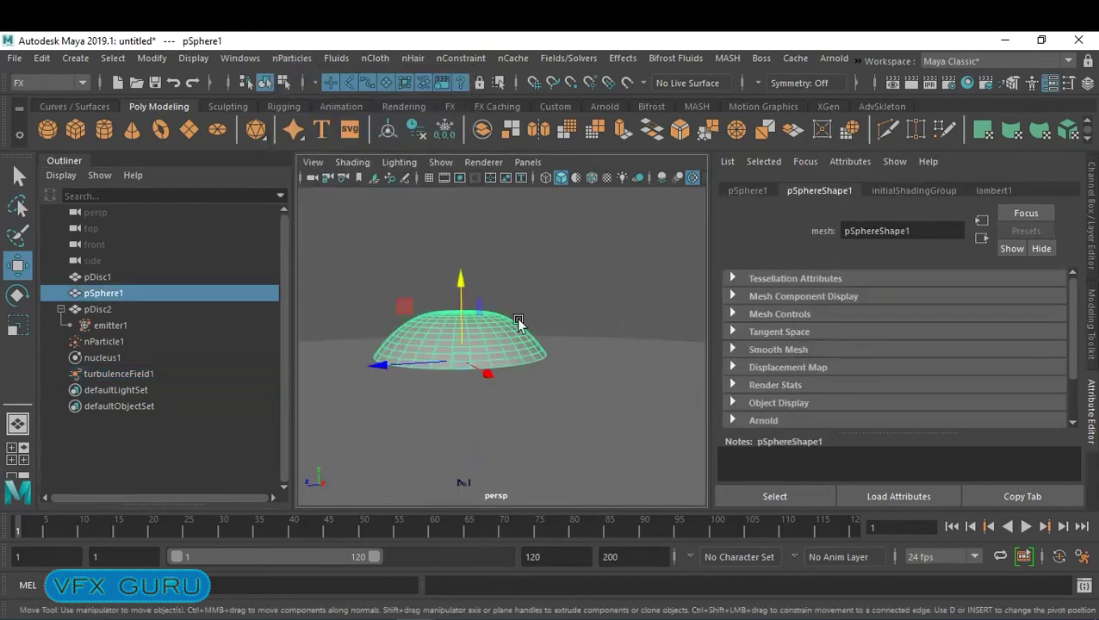
left_click(620, 398, "shift")
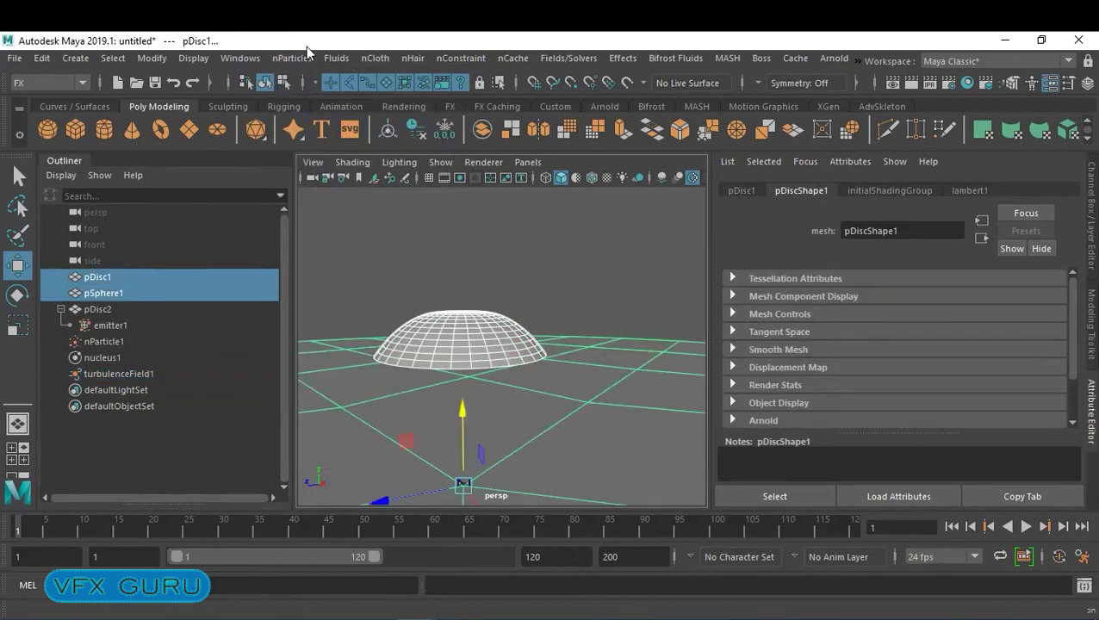
left_click(369, 60)
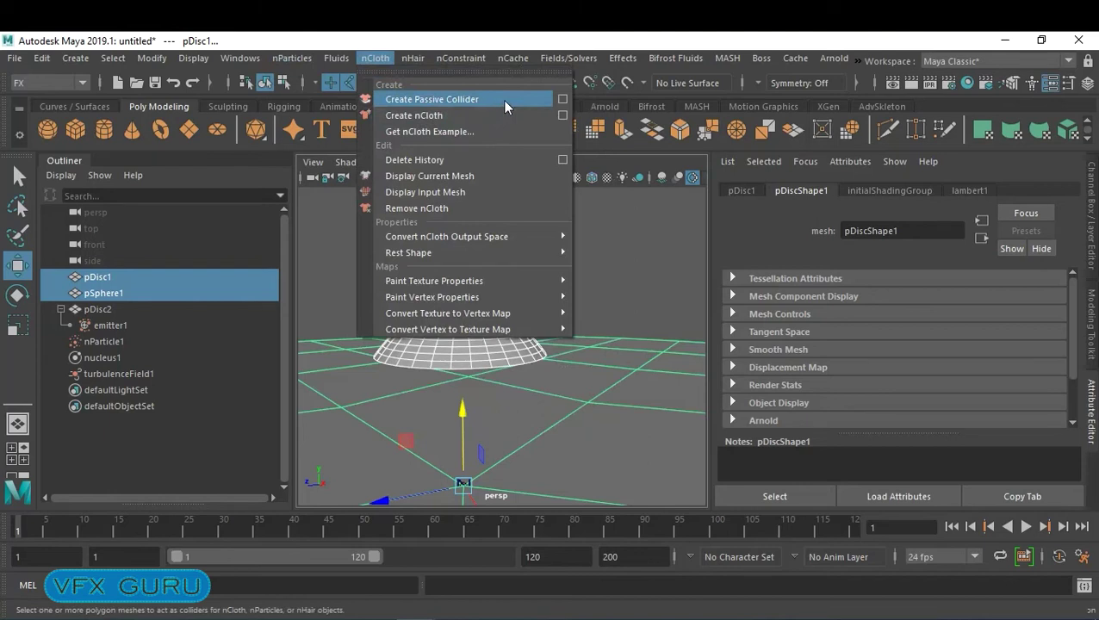
left_click(560, 100)
left_click(445, 189)
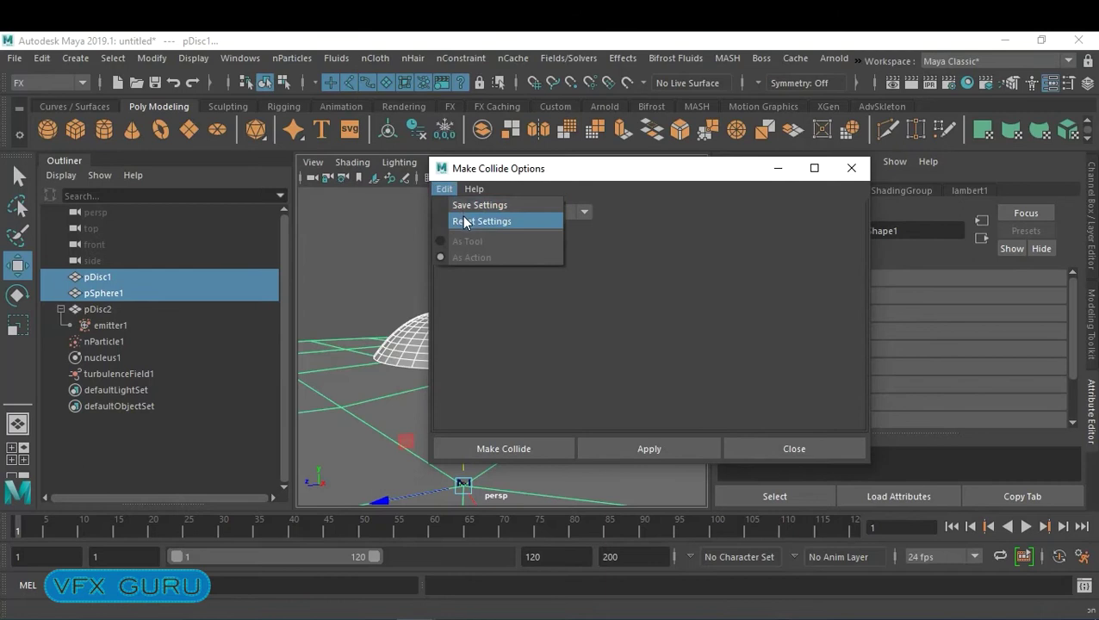
left_click(478, 222)
left_click(523, 451)
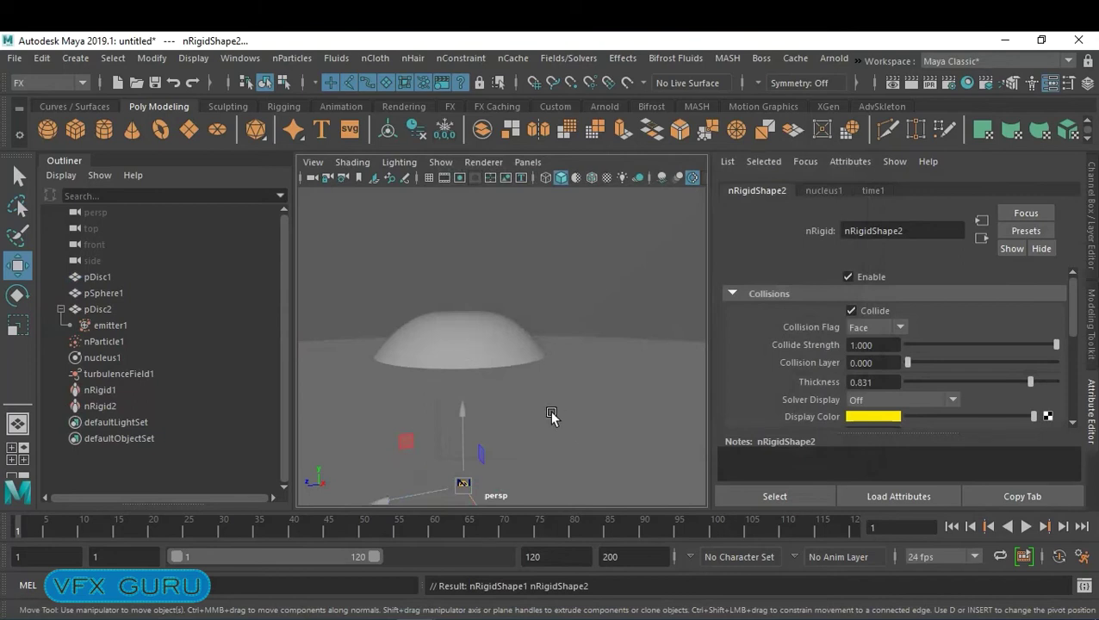
left_click(1026, 526)
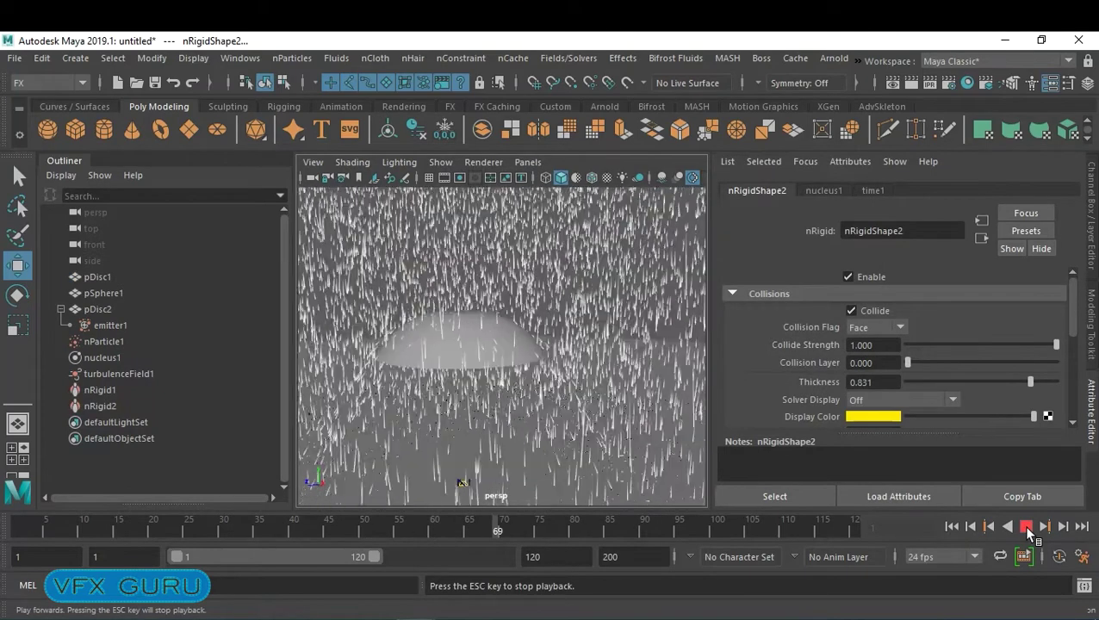
left_click(1026, 526)
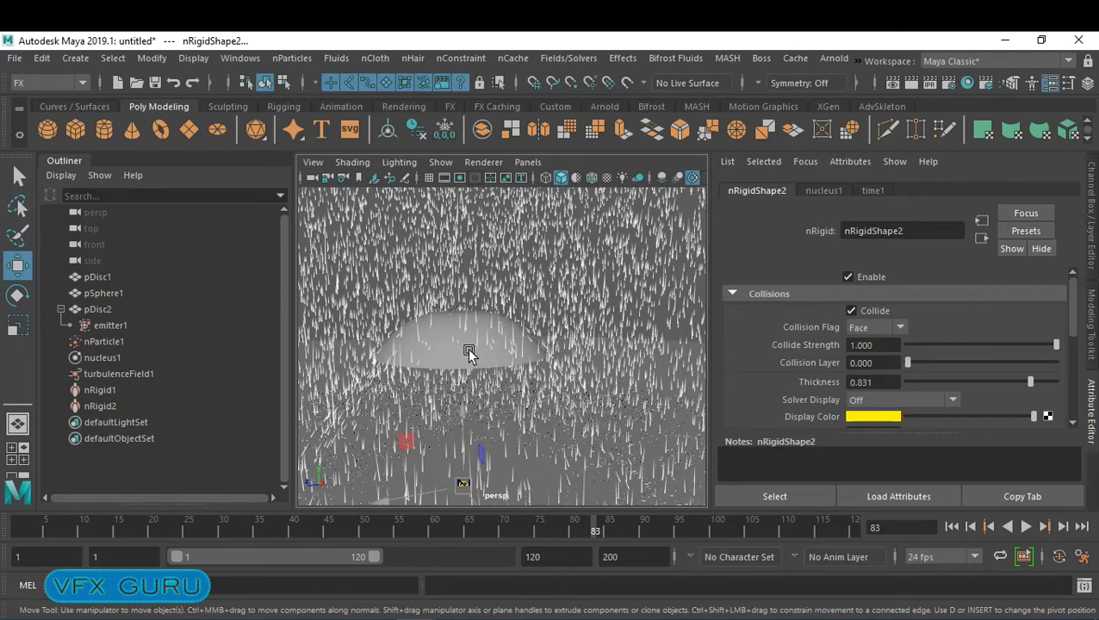
- Create a collision event for nParticle1 on all collisions, with type Emit and the original particle dying
left_click(111, 341)
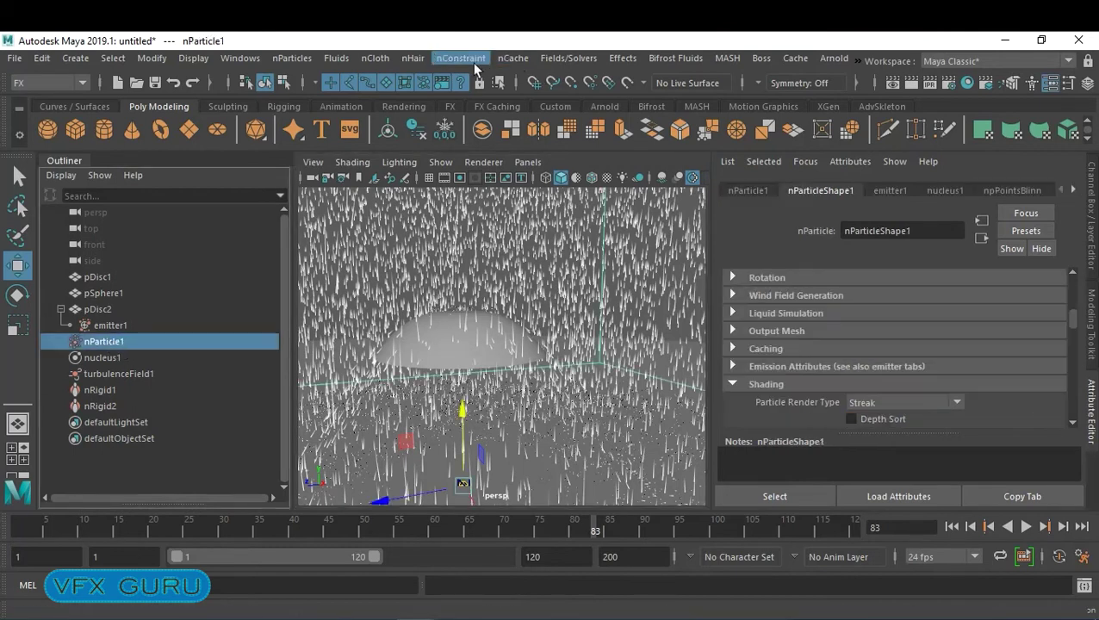
left_click(297, 62)
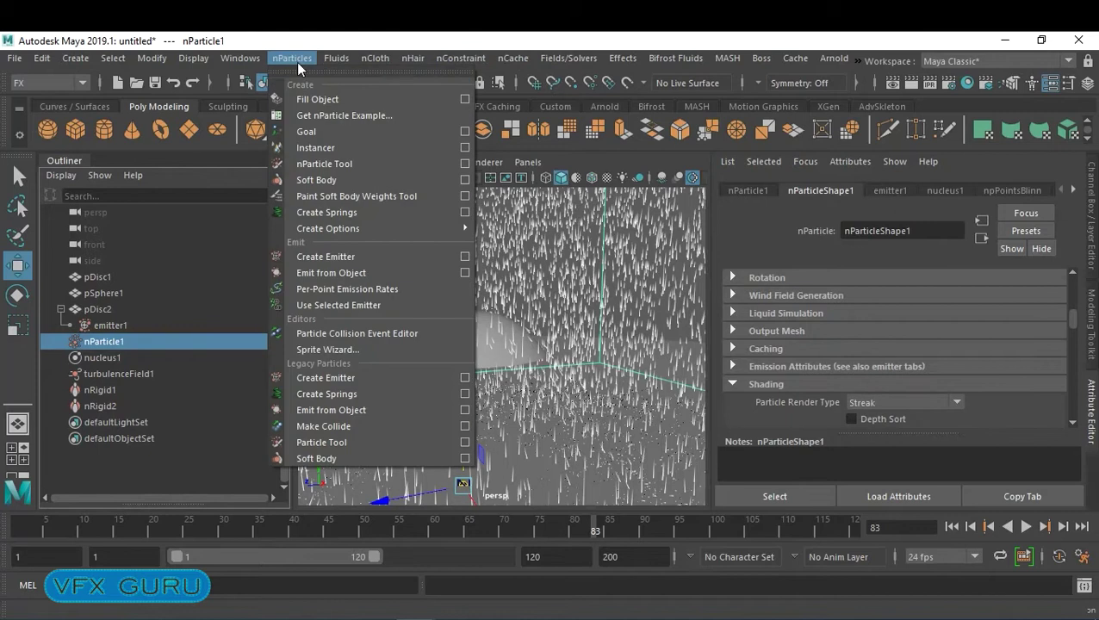
left_click(440, 342)
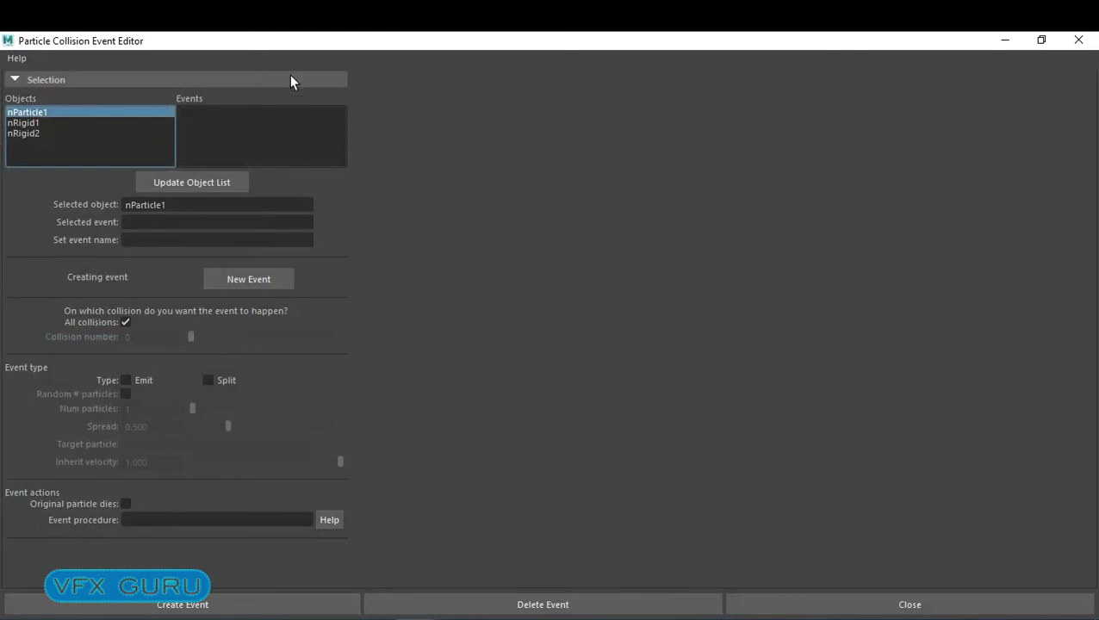
left_click_drag(344, 48, 630, 78)
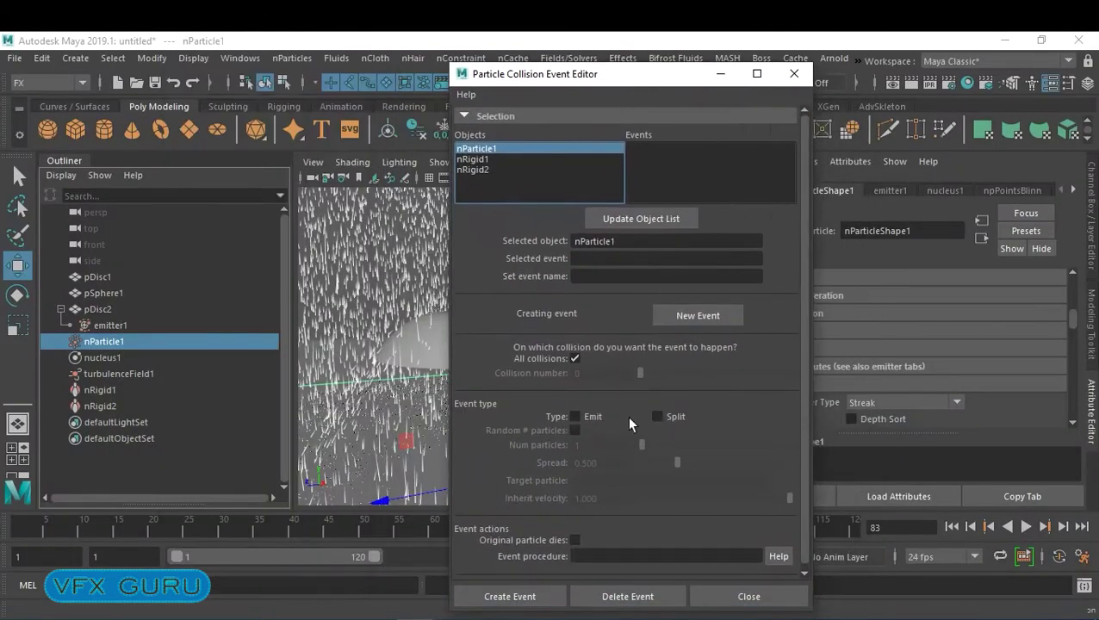
left_click(582, 415)
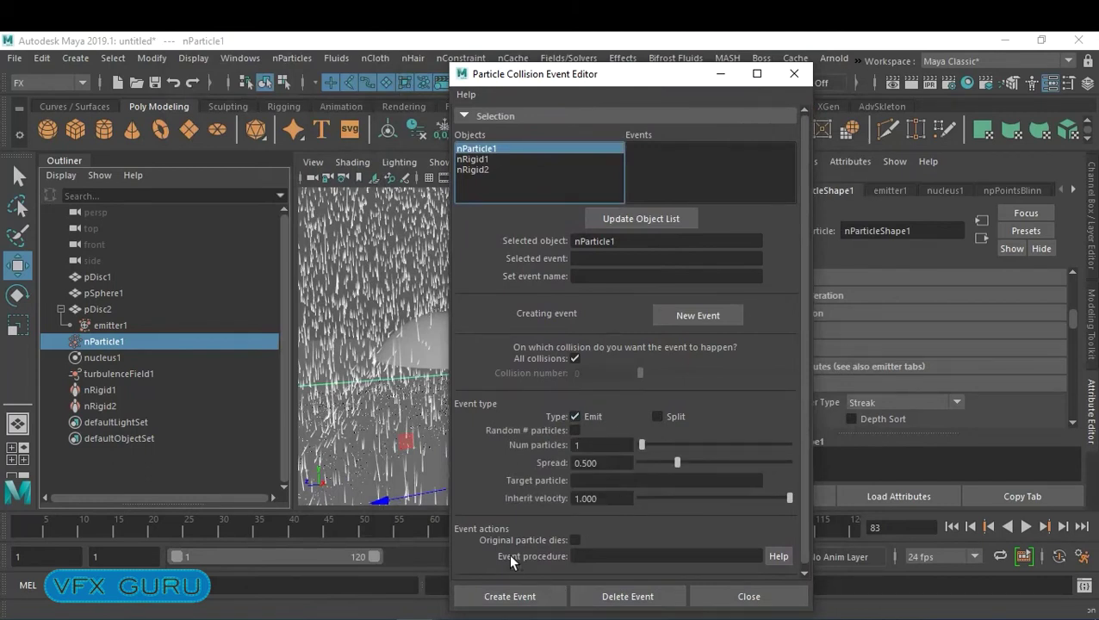
left_click(574, 541)
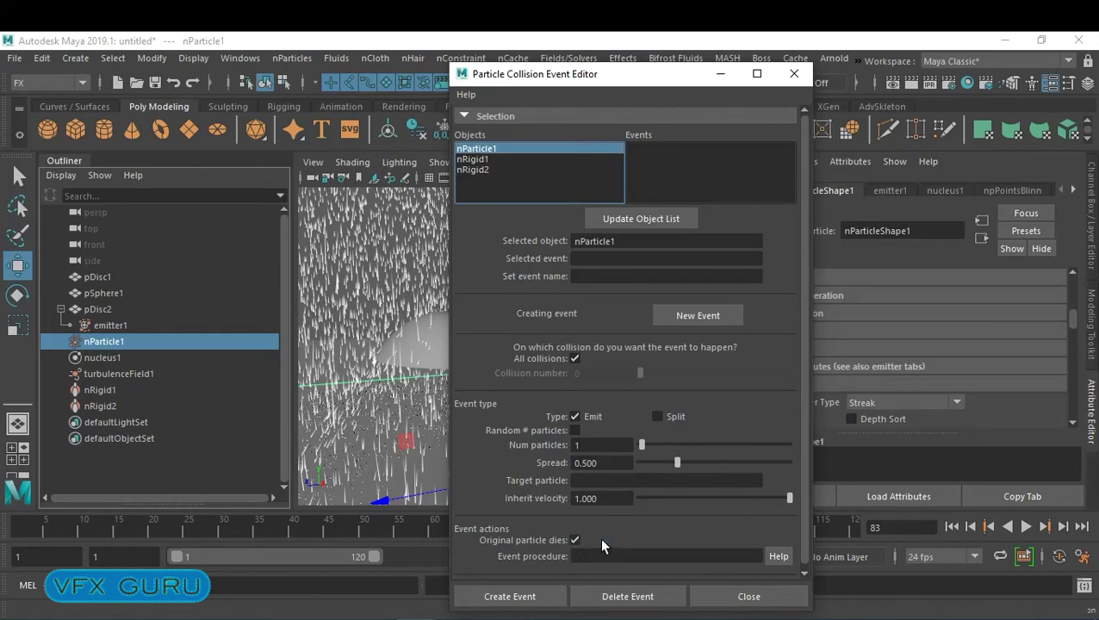
left_click(523, 598)
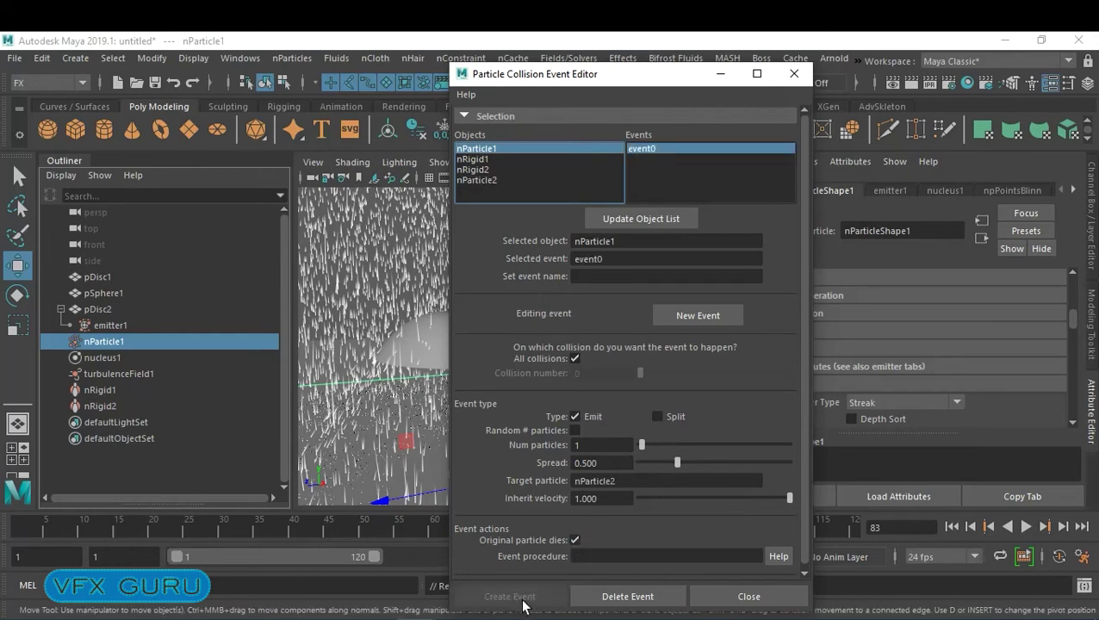
left_click(750, 596)
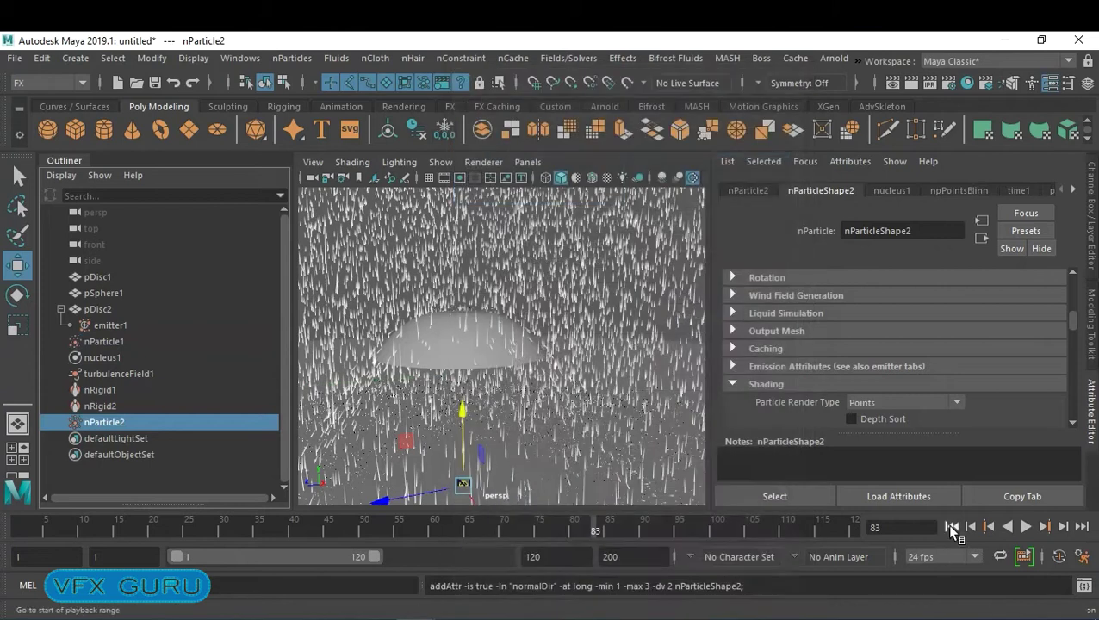
- Play the simulation from frame 1 to about frame 58 to check the particles emitted on collision
left_click(952, 527)
left_click(1027, 527)
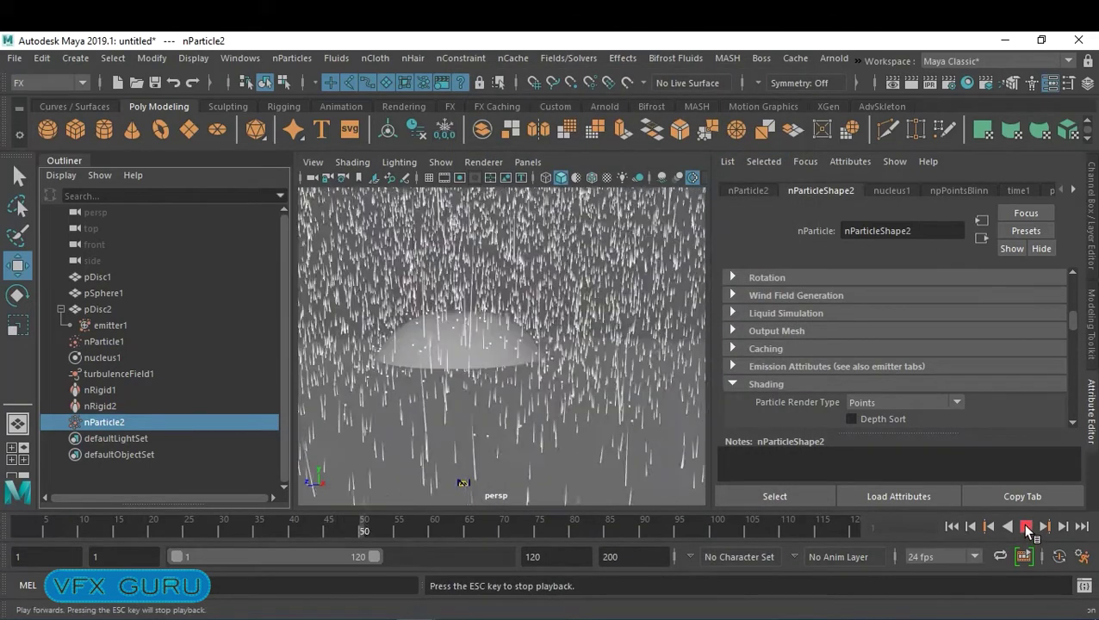
left_click(1026, 527)
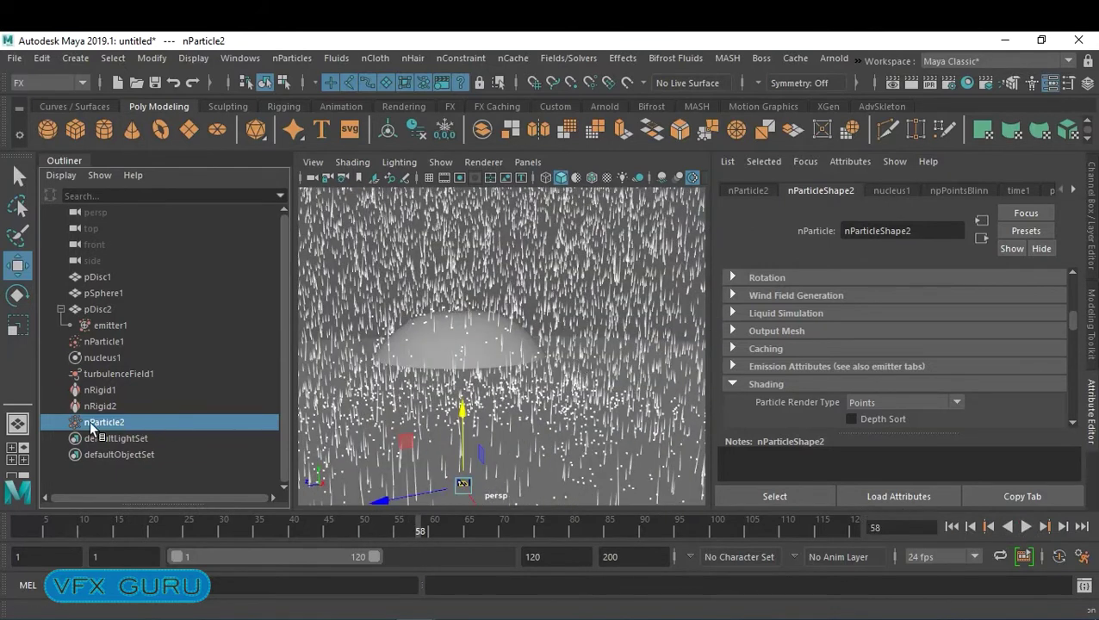
- Set nParticle2's particle render type to MultiStreak and replay the simulation from frame 1
left_click(957, 401)
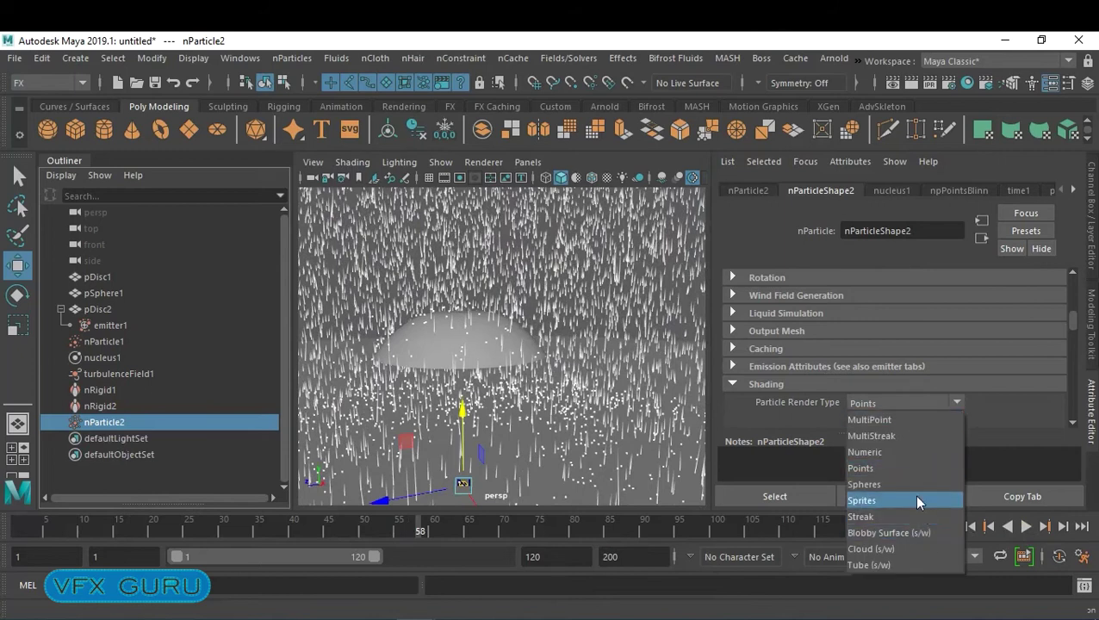
left_click(904, 436)
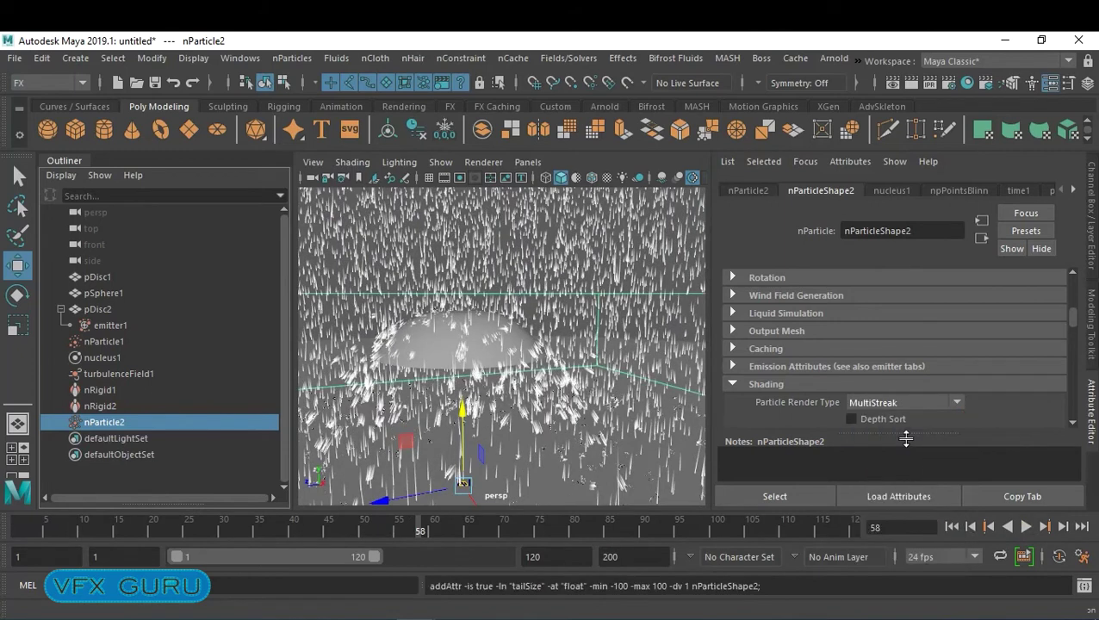
left_click(951, 525)
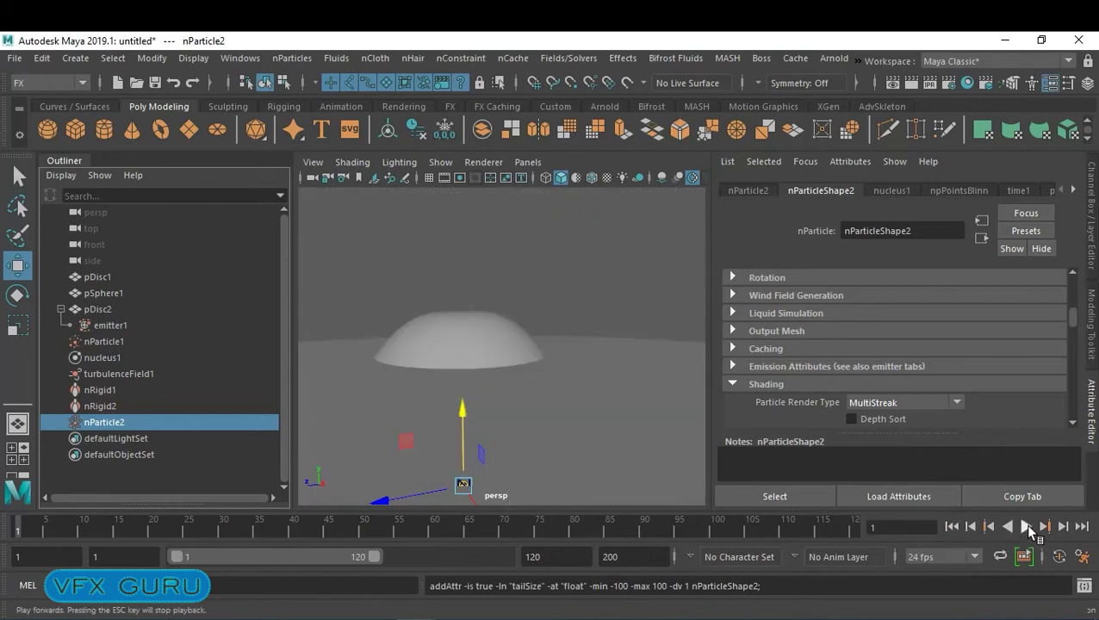
left_click(1026, 526)
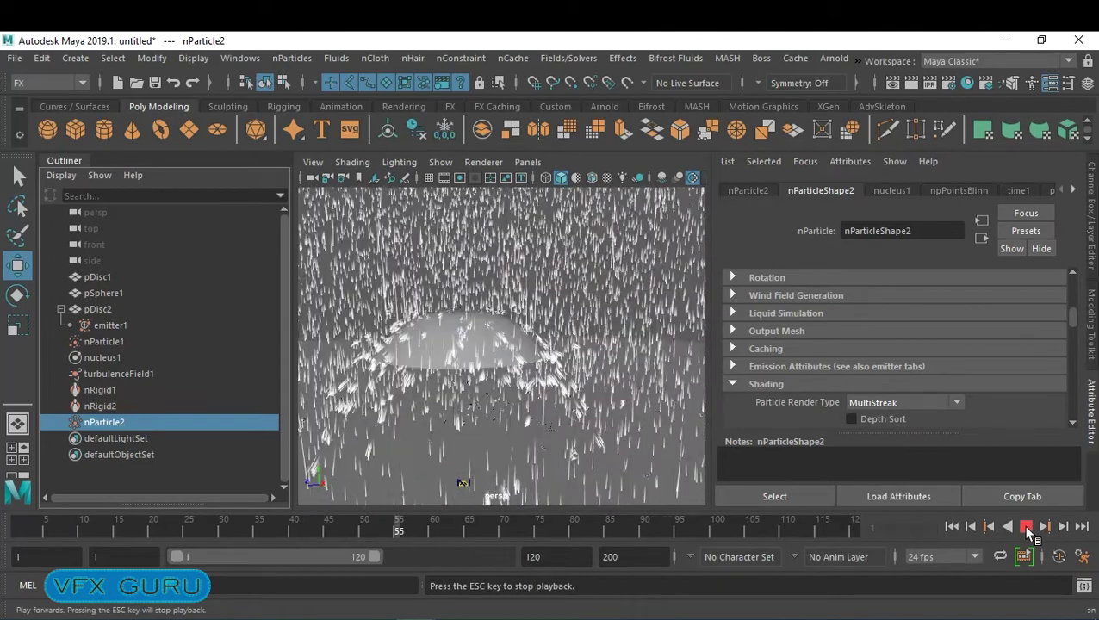
- Stop the playback and set emitter1's rate to 1.5 particles per second
left_click(1026, 527)
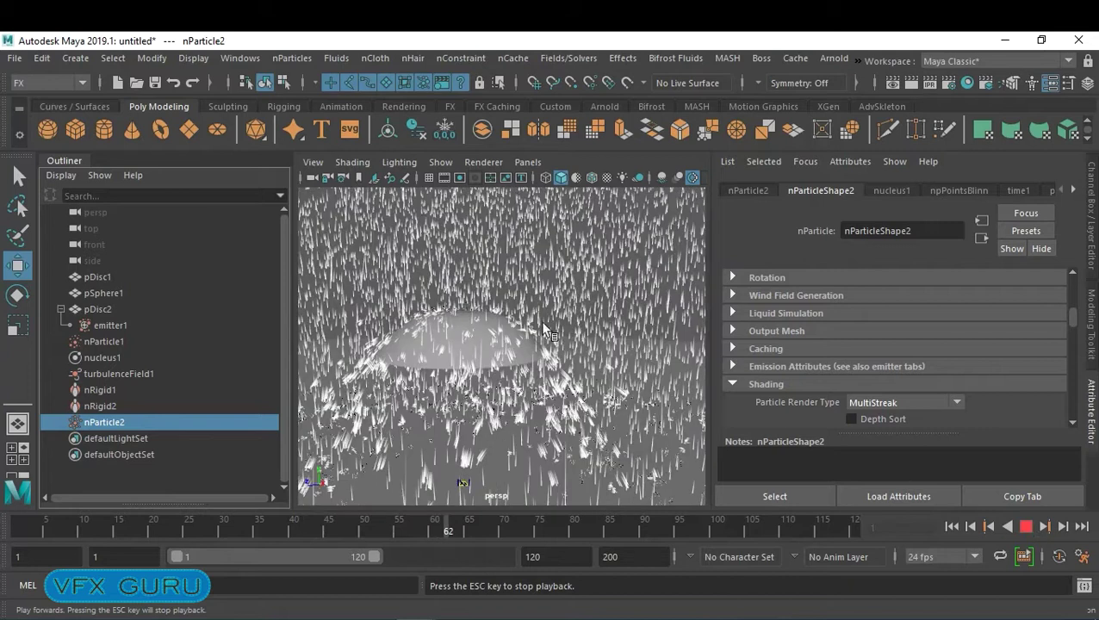
left_click(106, 325)
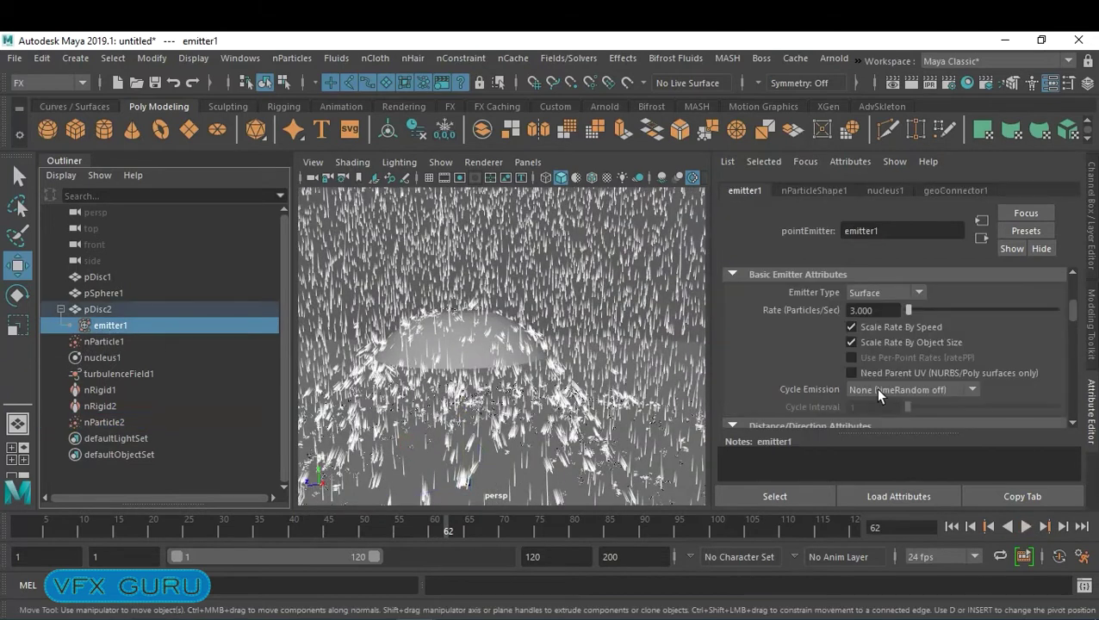
left_click_drag(896, 311, 762, 298)
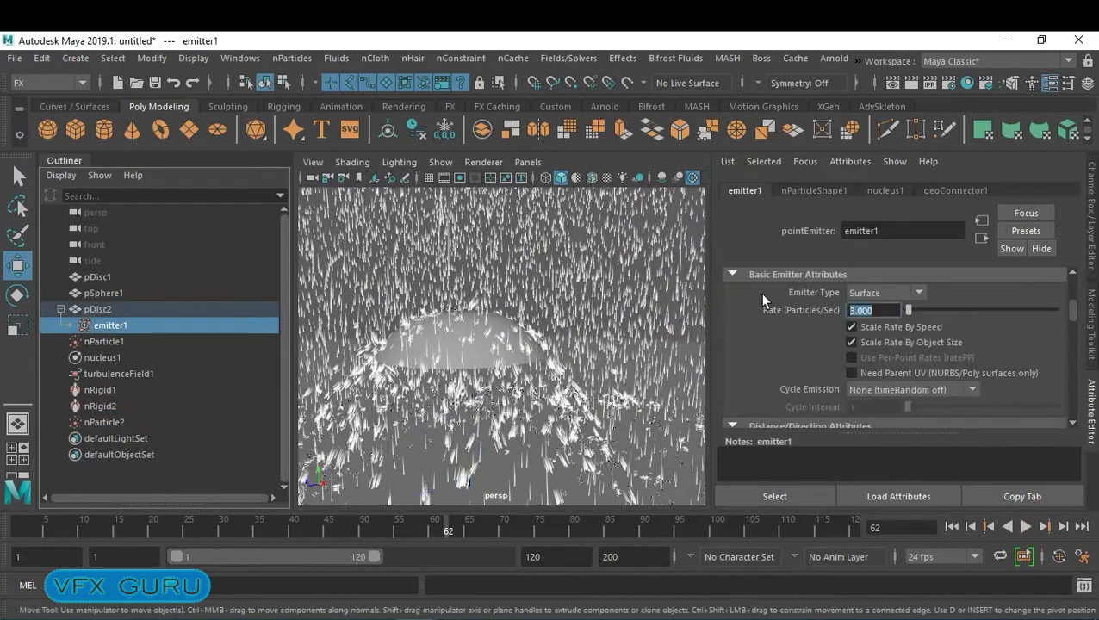
type("1.5")
key("Return")
left_click(763, 292)
- Replay the simulation from frame 1 to about frame 78 and examine the splashes around the dome
left_click(952, 527)
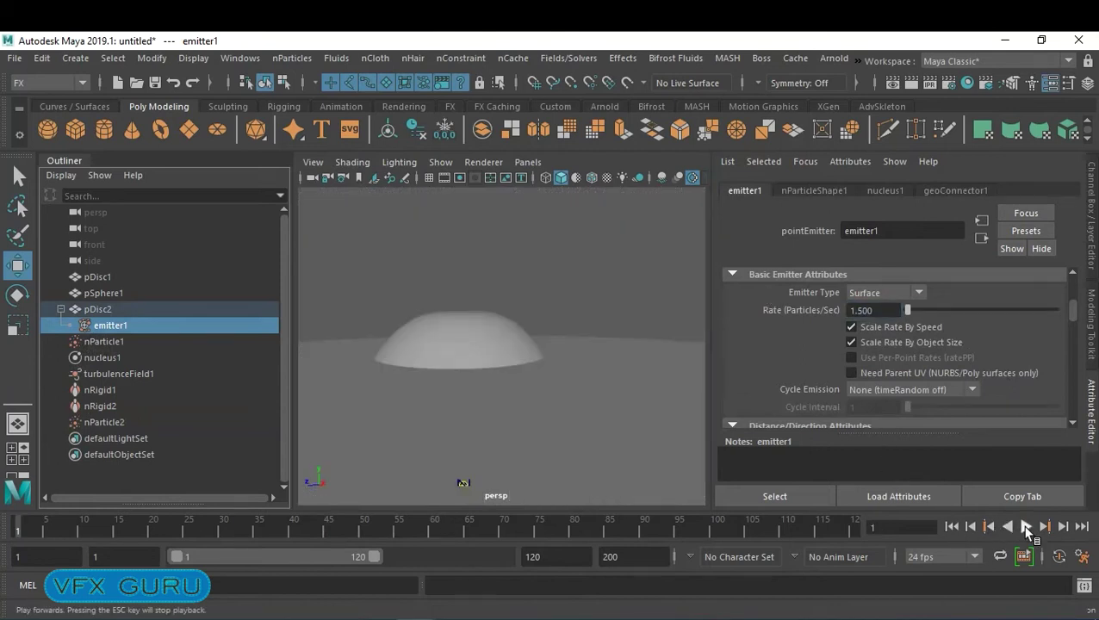
left_click(1026, 527)
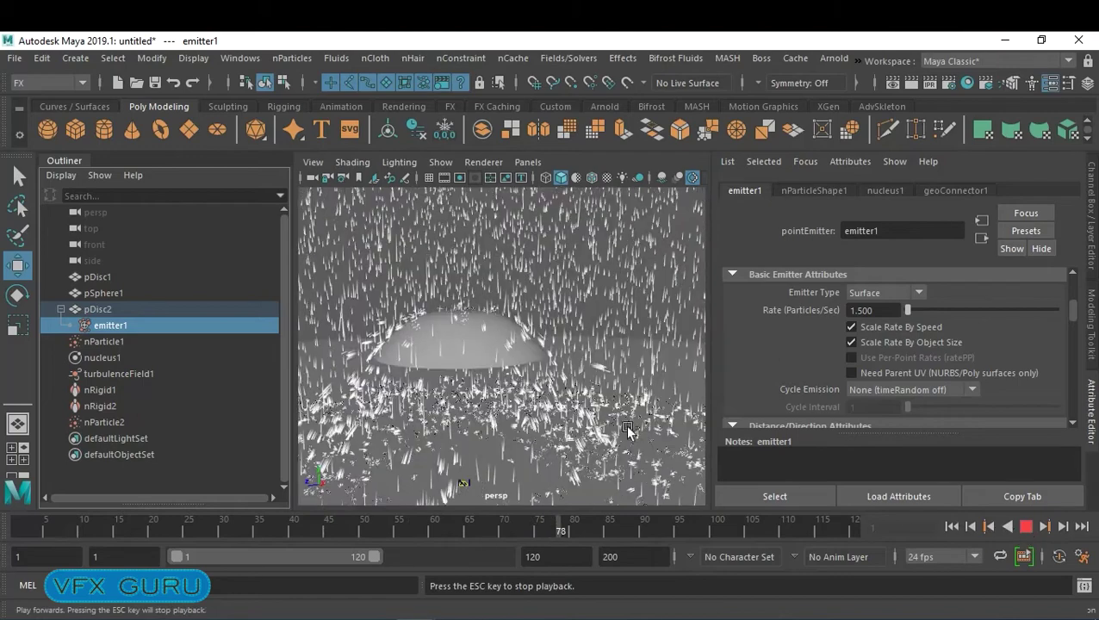
key("Escape")
left_click_drag(625, 424, 445, 327, "alt")
right_click_drag(444, 327, 501, 315, "alt")
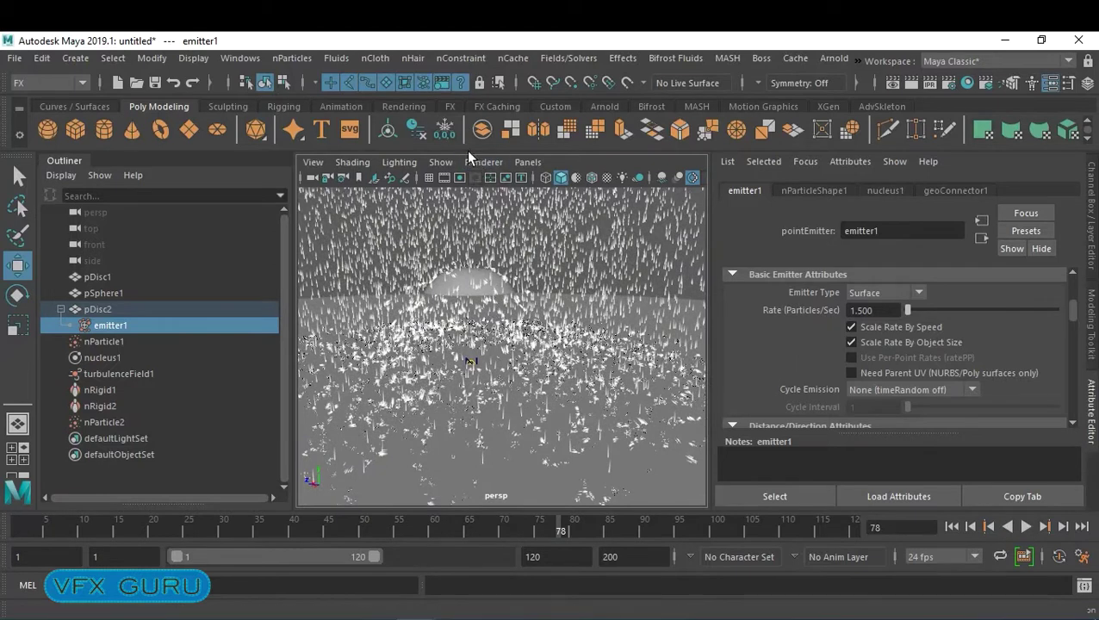
- Turn on hardware fog in the perspective viewport
left_click(349, 163)
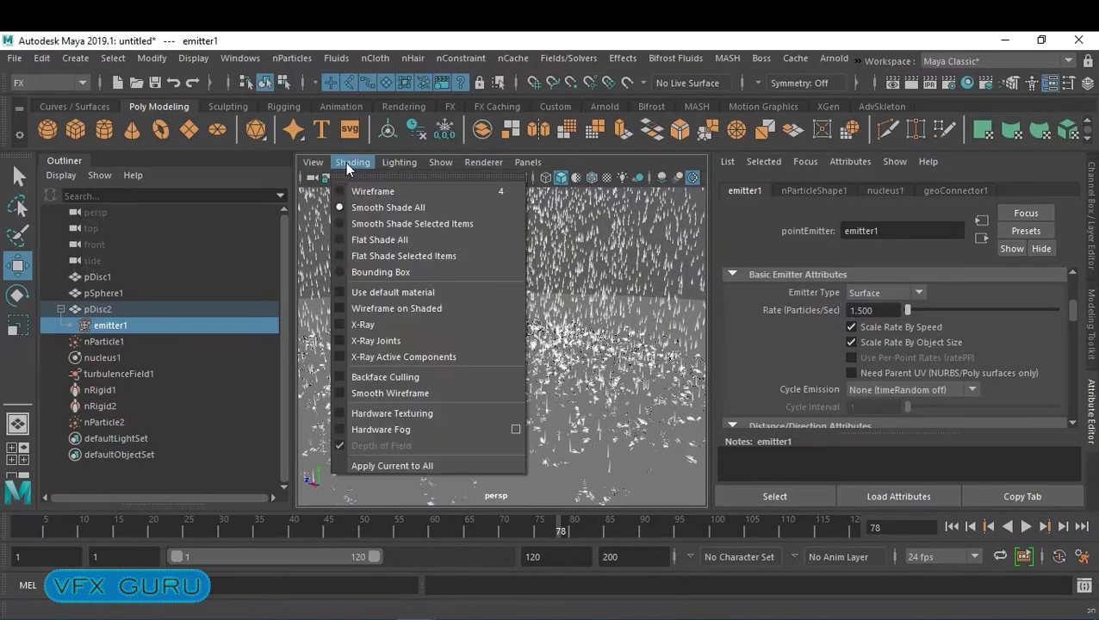
left_click(386, 428)
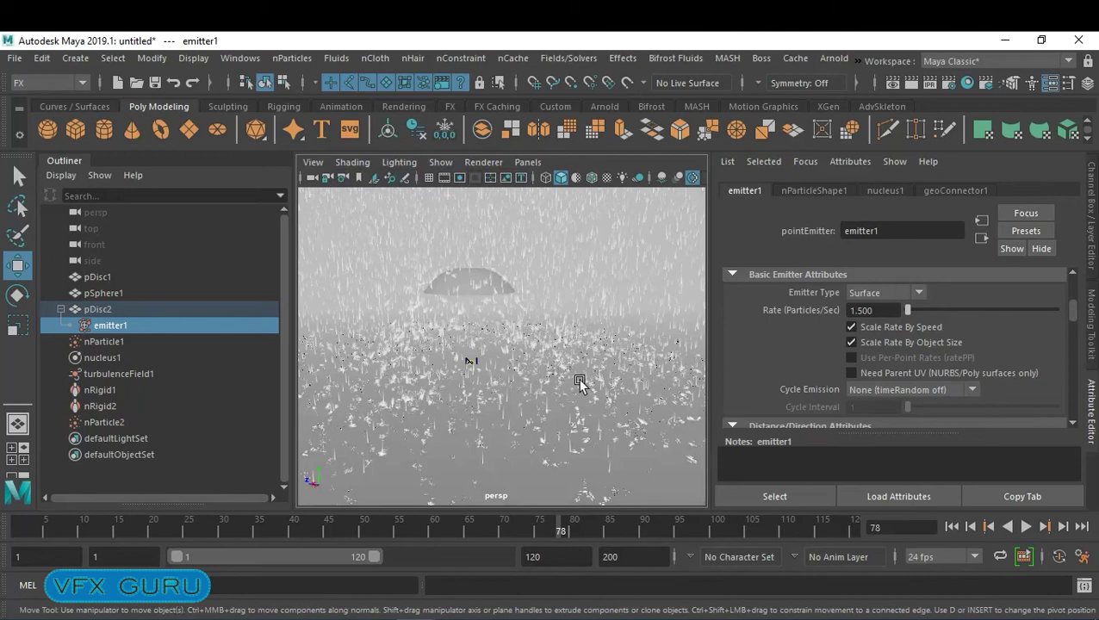
right_click_drag(482, 369, 487, 407, "alt")
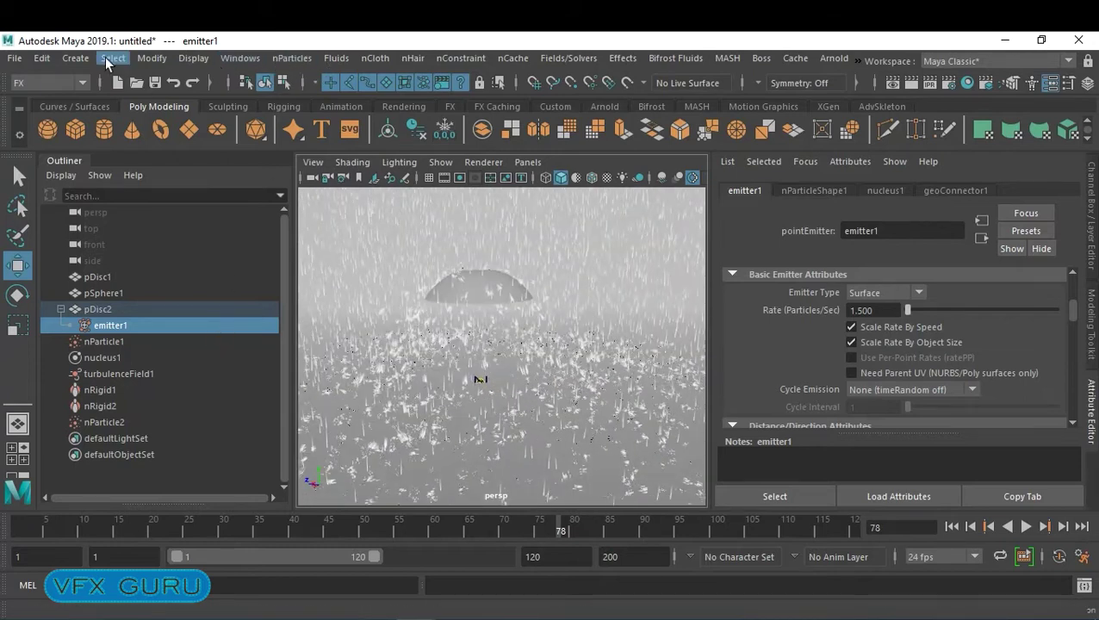
- Create a single-node camera and look through camera1 in the viewport
left_click(75, 57)
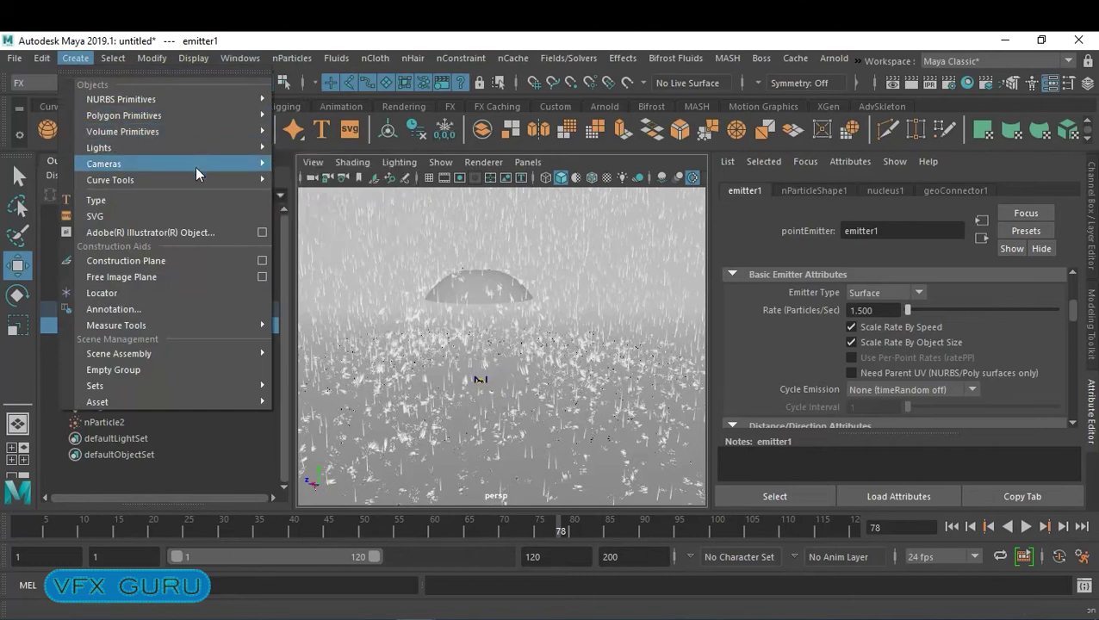
mouse_move(188, 112)
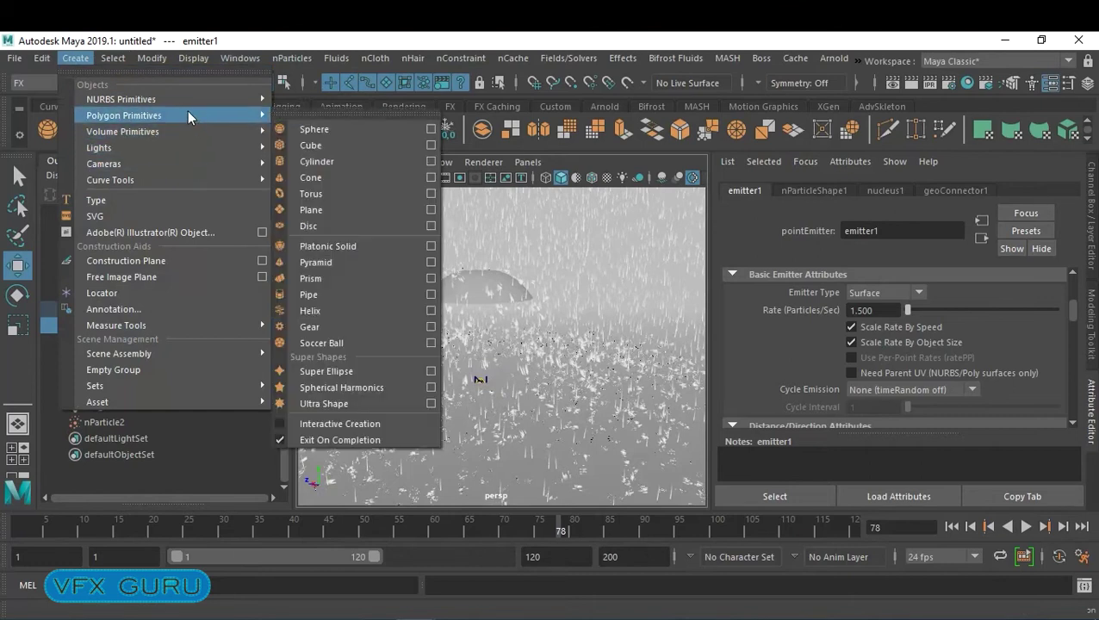
mouse_move(193, 164)
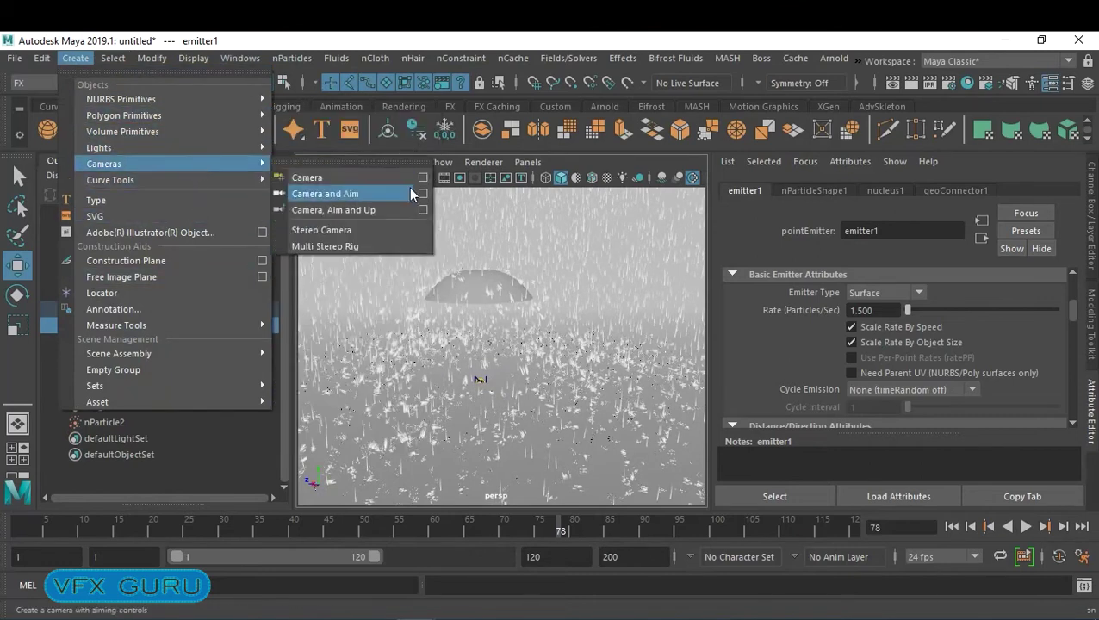
left_click(377, 177)
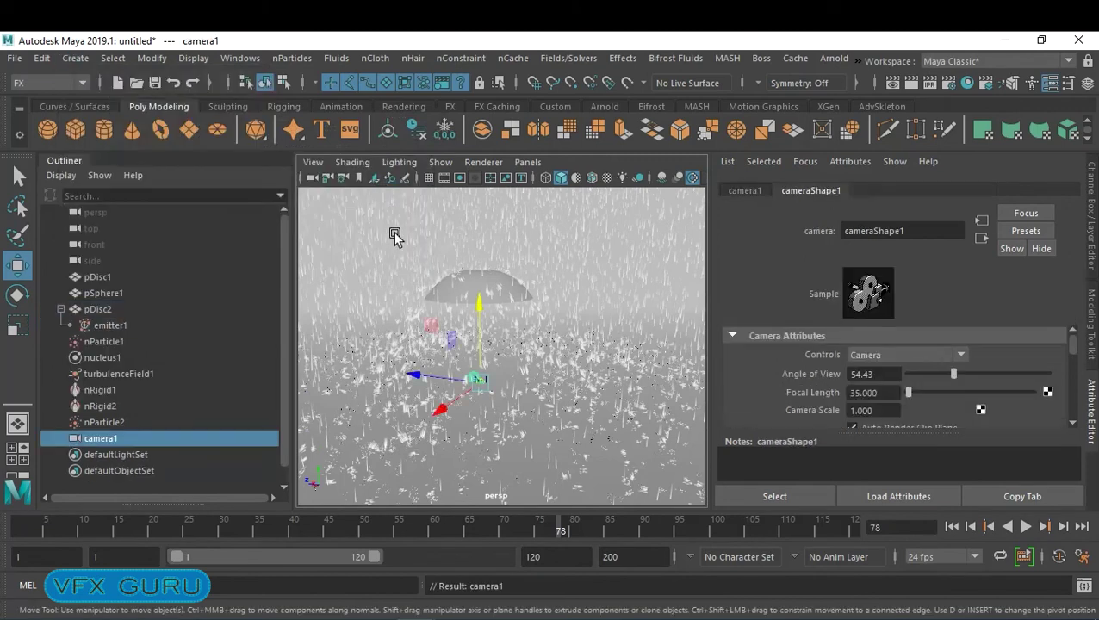
left_click(527, 162)
mouse_move(577, 177)
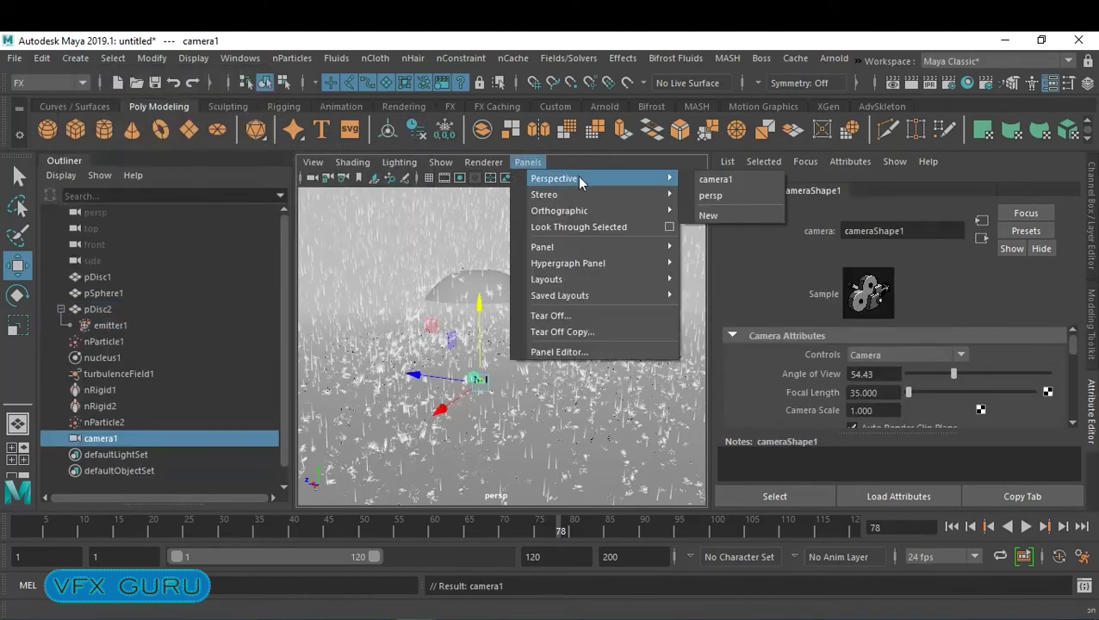
left_click(711, 181)
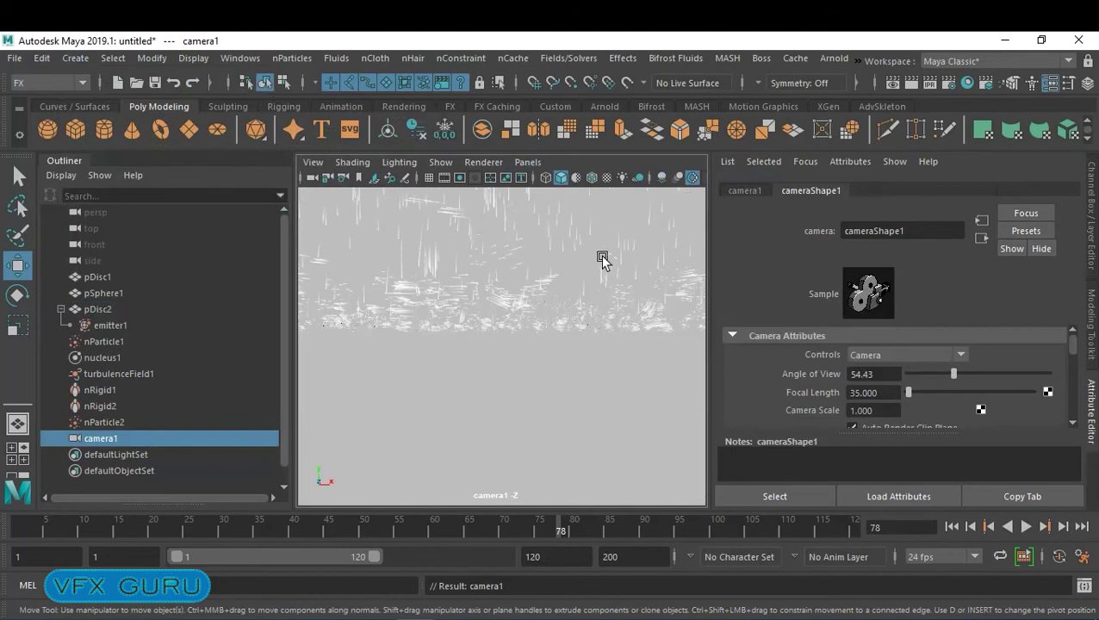
- Frame the dome through camera1, placing the camera at about 16.3, 10.7, 34.0 with rotation of about -5.4, 21.6, 0
left_click_drag(618, 317, 591, 334, "alt")
right_click_drag(591, 333, 548, 366, "alt")
middle_click_drag(548, 364, 577, 364, "alt")
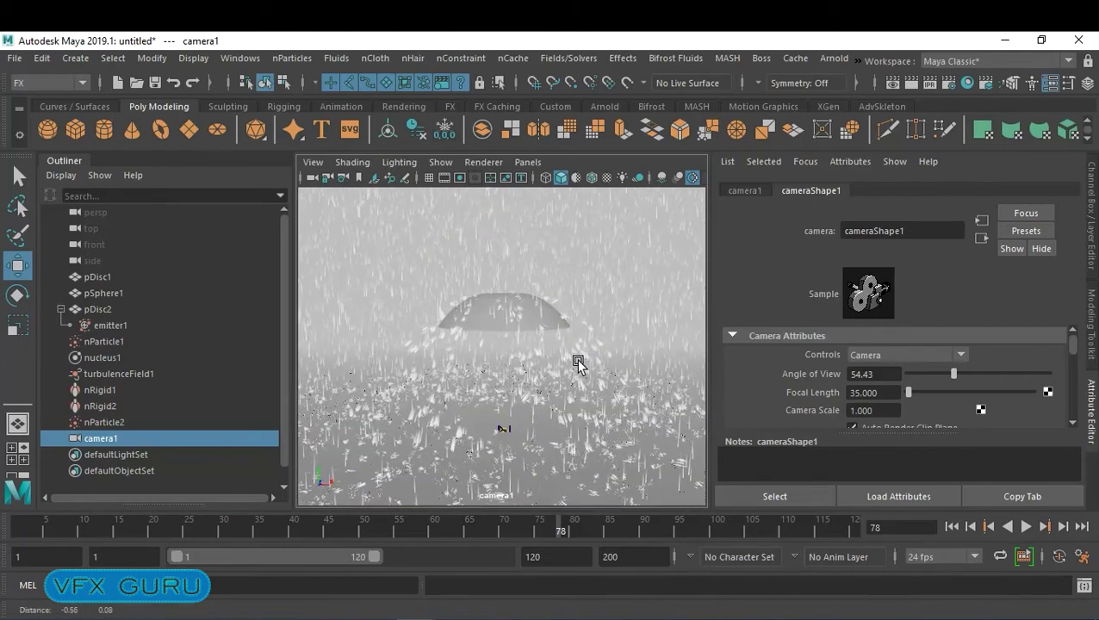
left_click_drag(580, 363, 536, 362, "alt")
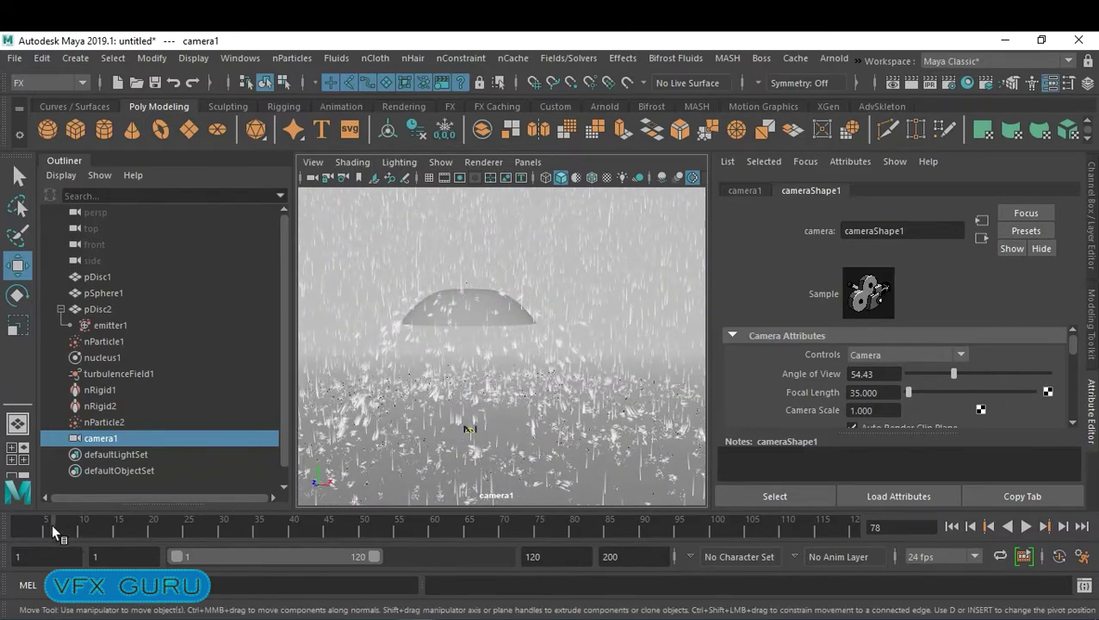
- Play the simulation from frame 1 to frame 53 and key all of camera1's transform channels there
left_click_drag(51, 524, 8, 529)
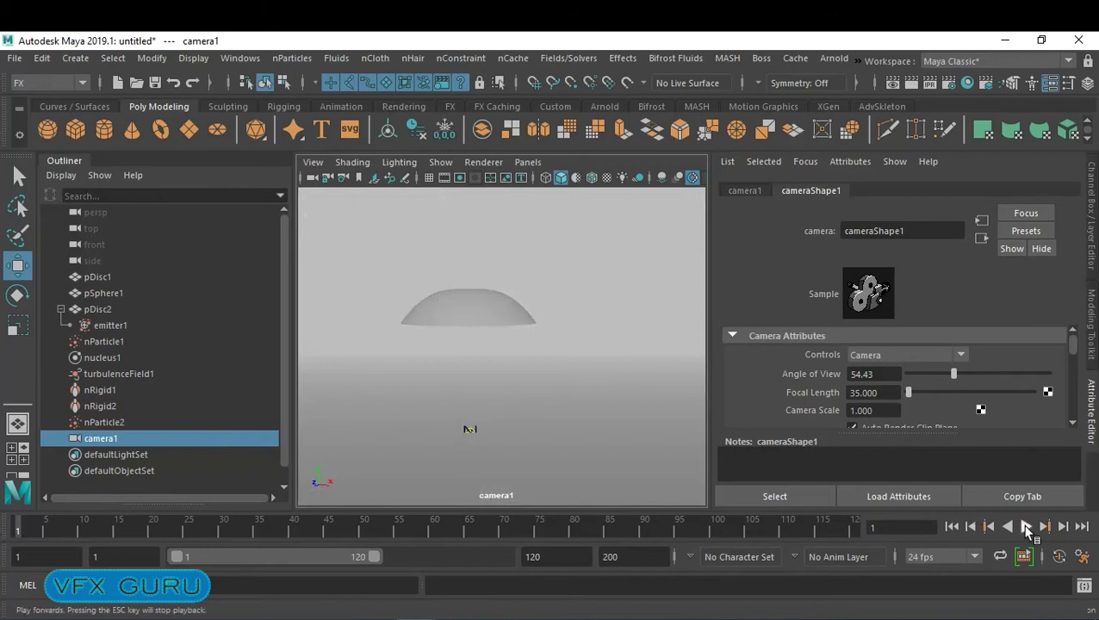
left_click(1026, 526)
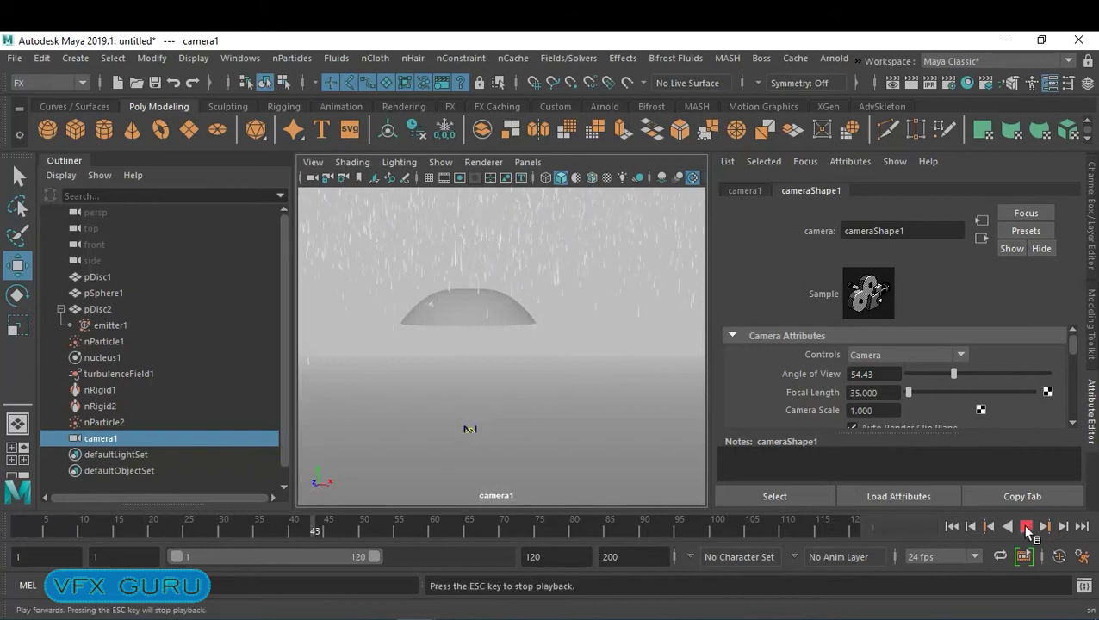
left_click(1026, 527)
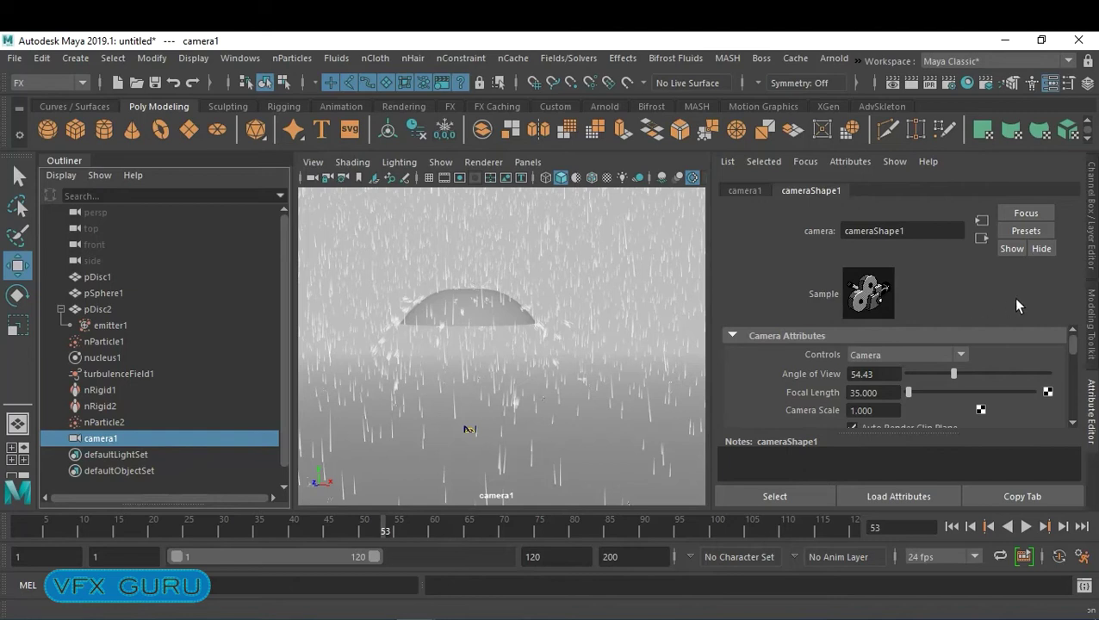
key("ctrl+a")
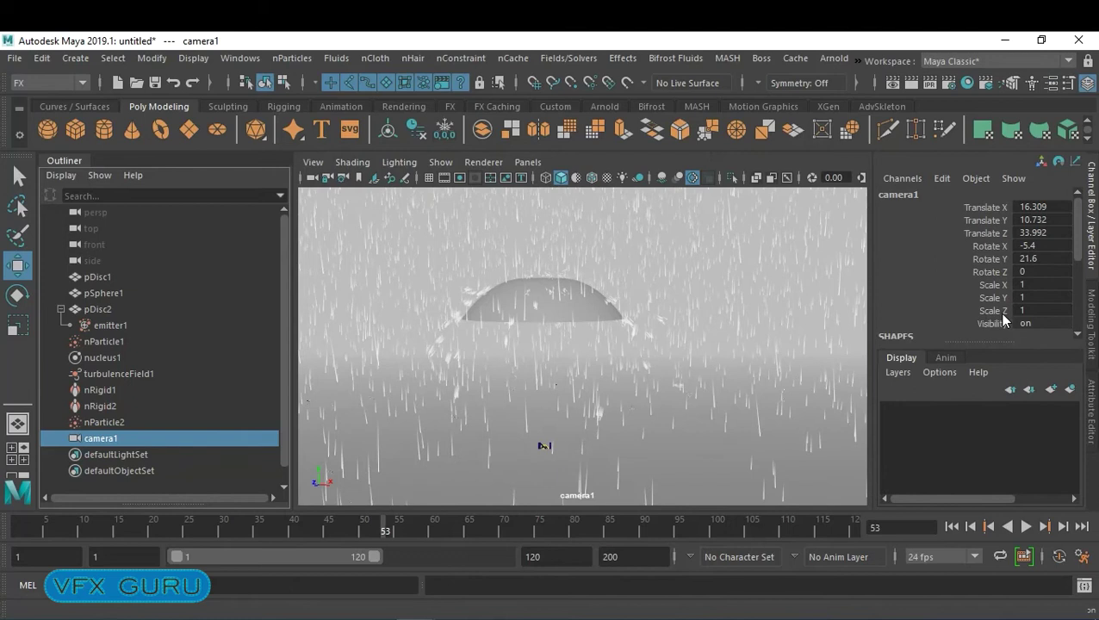
key("s")
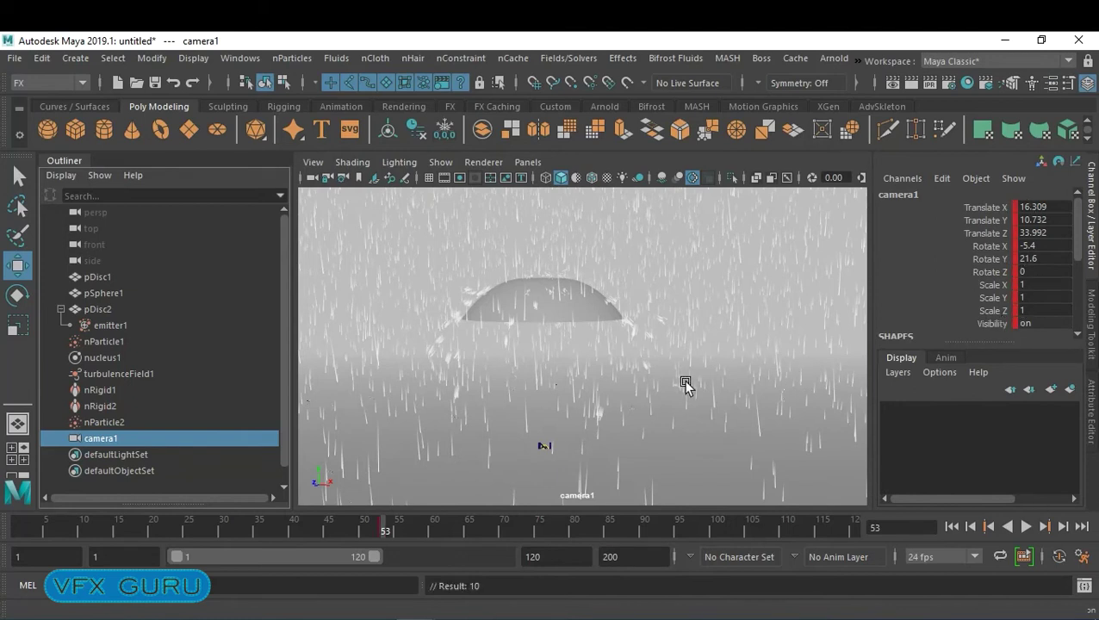
- At frame 100, move camera1 to about -6.7, 8.9, 30.9 with rotation of about -6.6, -13.2, 0, and key it
left_click(708, 531)
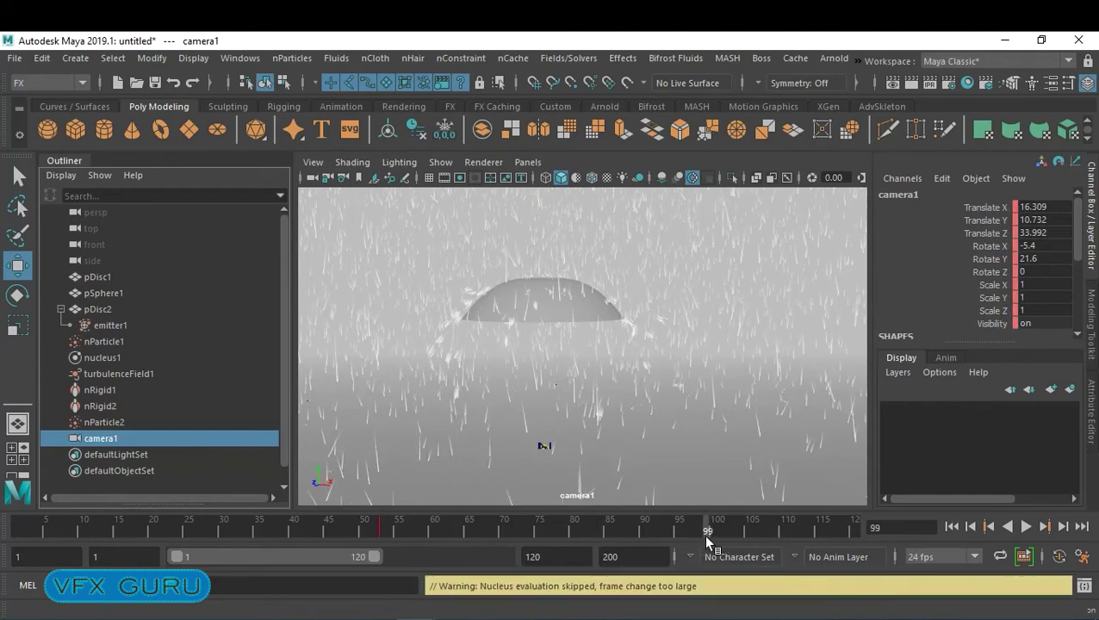
left_click(710, 533)
left_click_drag(539, 390, 611, 394, "alt")
right_click_drag(584, 375, 623, 380, "alt")
middle_click_drag(623, 380, 605, 357, "alt")
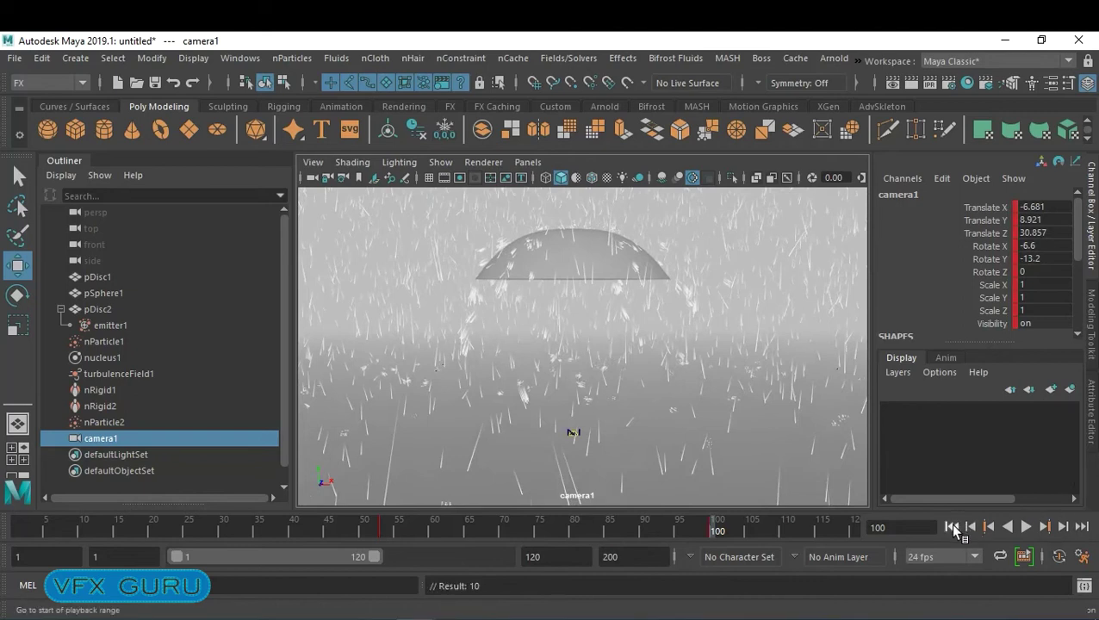
- Play the animated camera view from frame 1 to about frame 109 to review the rain and camera move
left_click(953, 528)
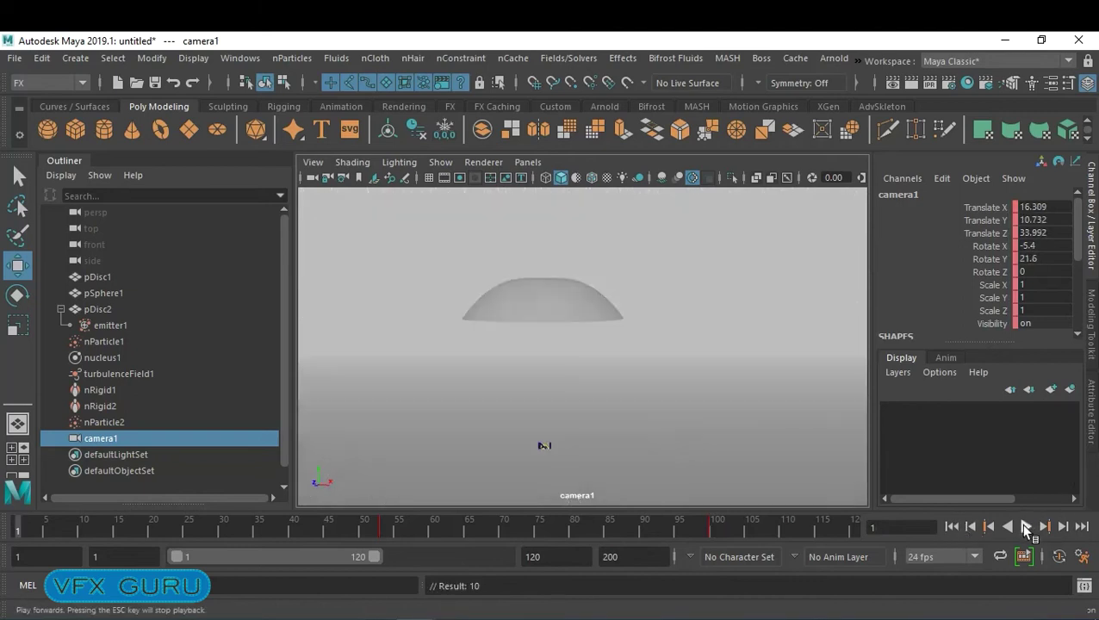
left_click(1026, 527)
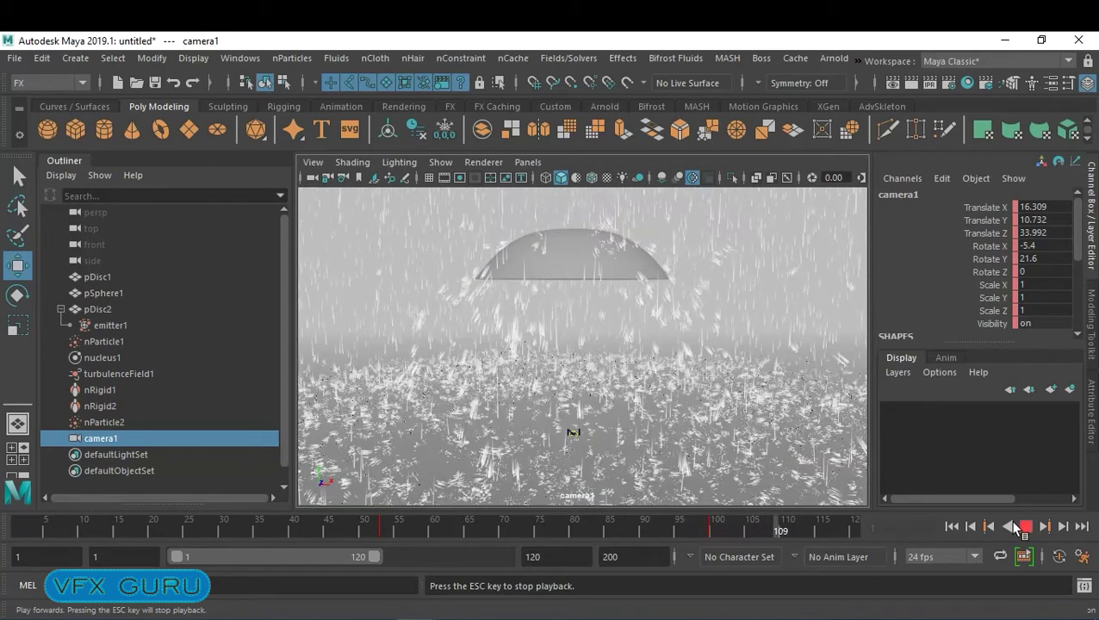
left_click(1024, 526)
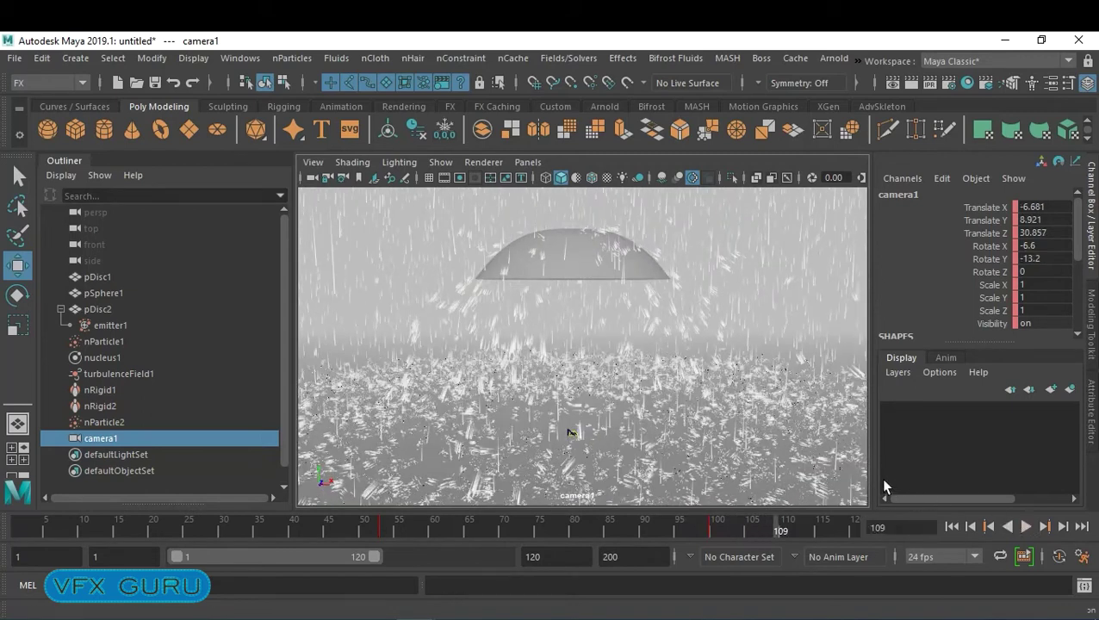
- Set nParticle1's lifespan mode to Random range
left_click(104, 343)
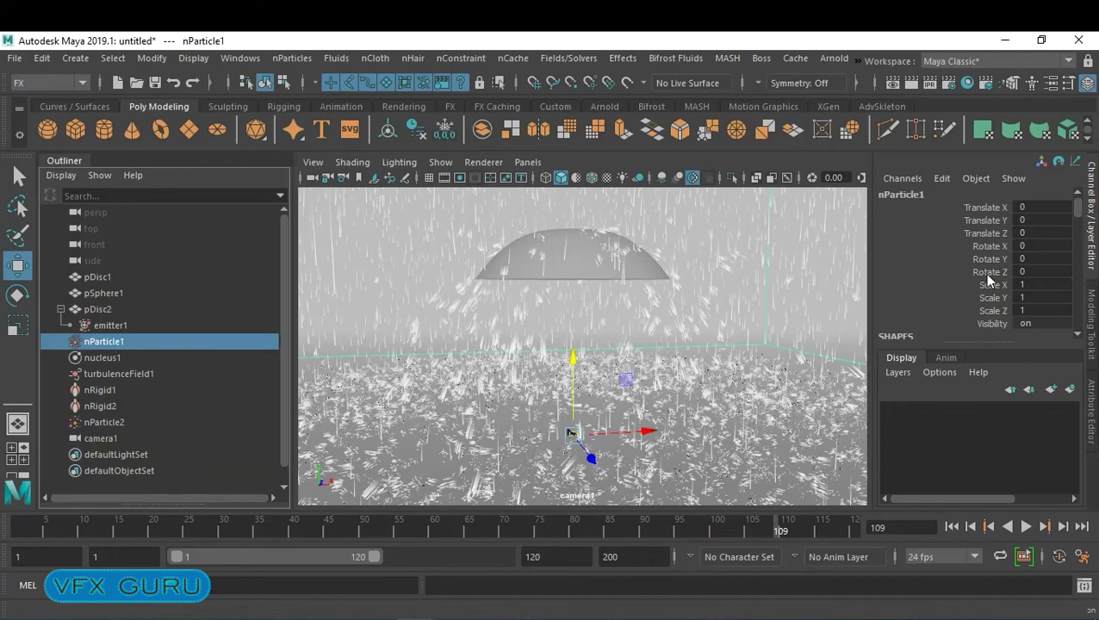
scroll(1041, 281, "down", 3)
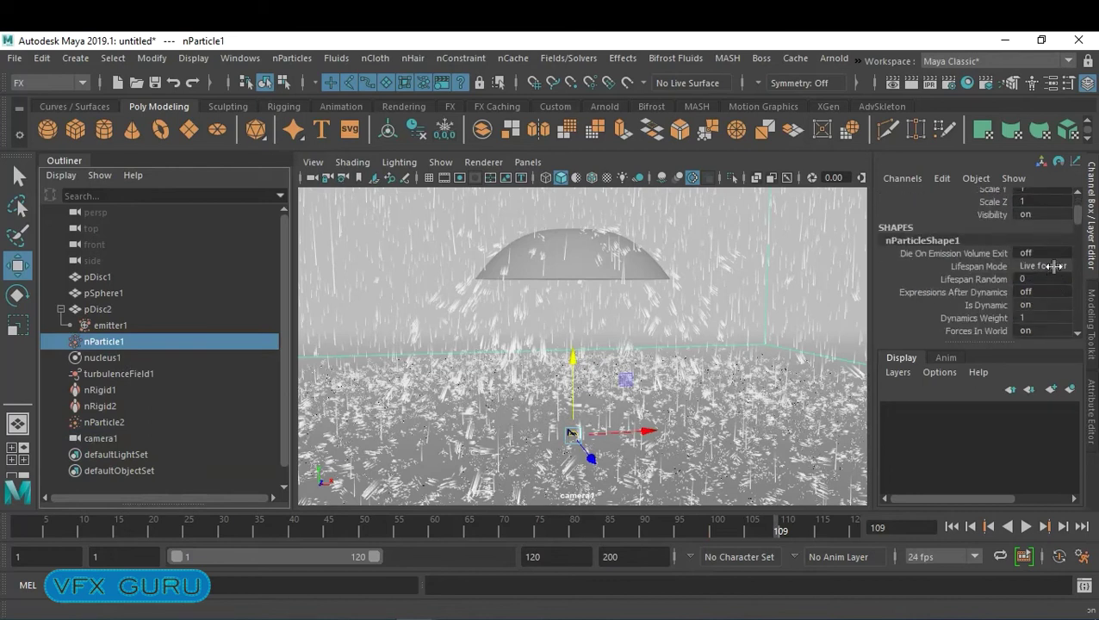
key("ctrl+a")
scroll(931, 317, "up", 5)
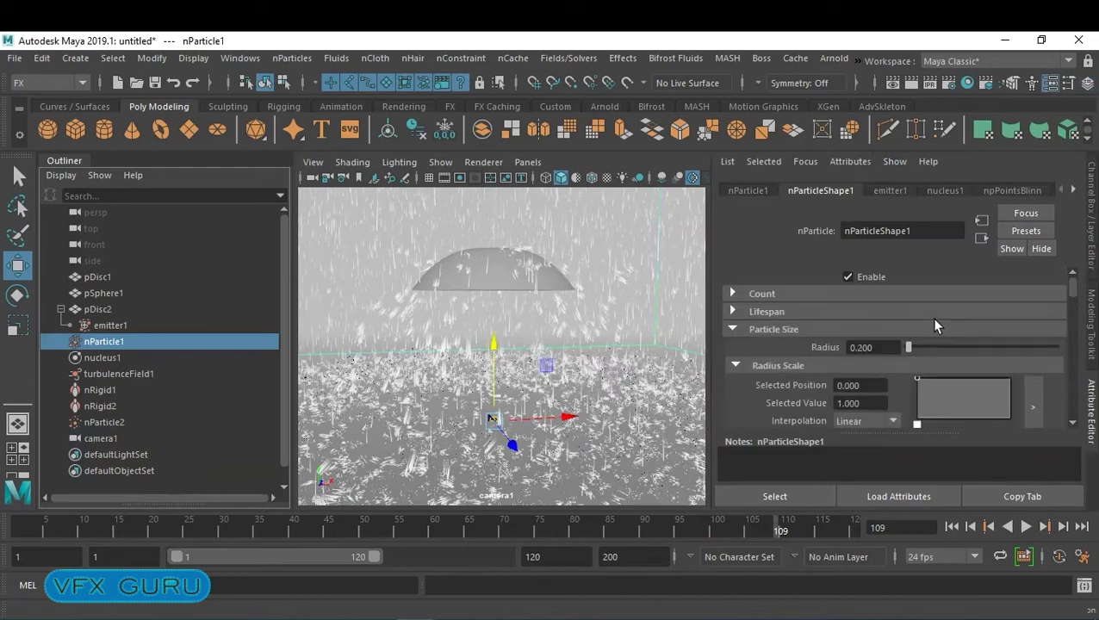
left_click(832, 311)
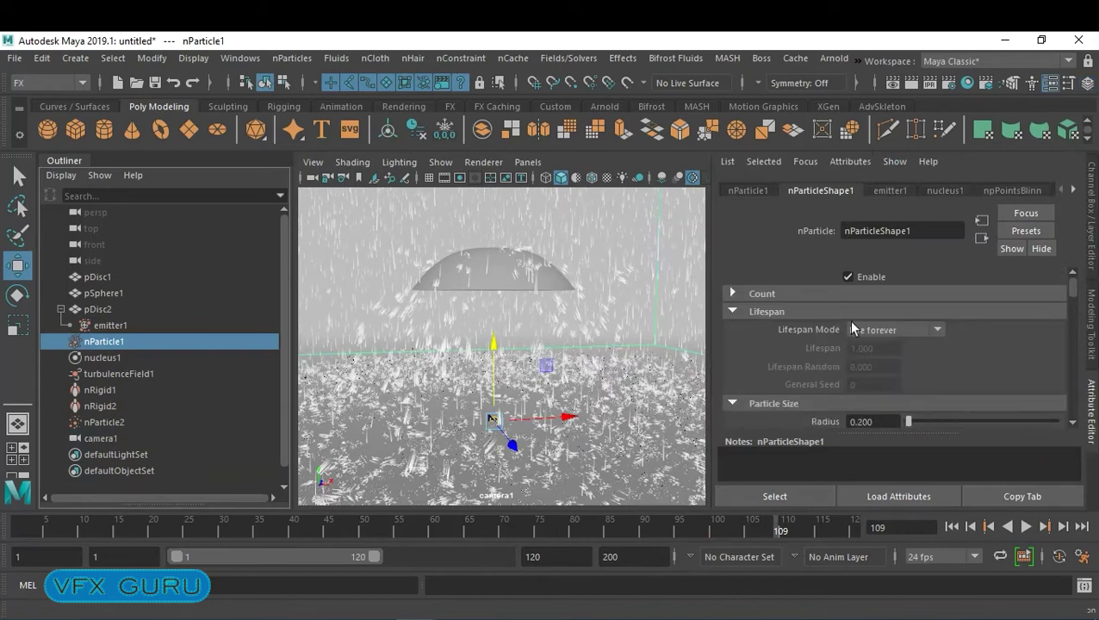
left_click(903, 331)
left_click(878, 379)
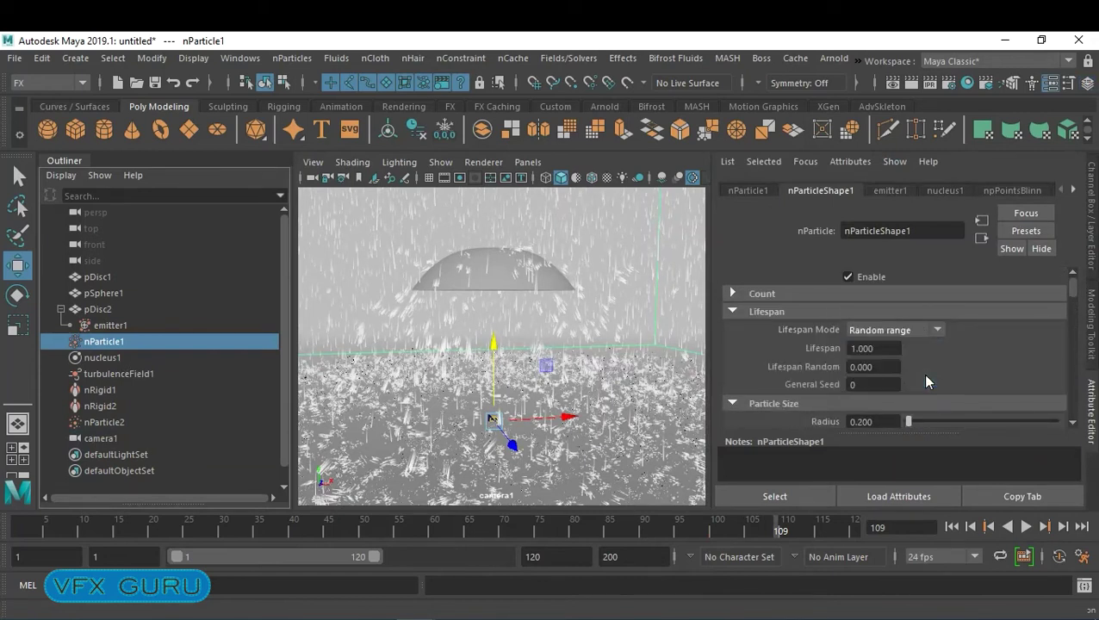
- Set nParticle2's lifespan mode to Random range
left_click(113, 420)
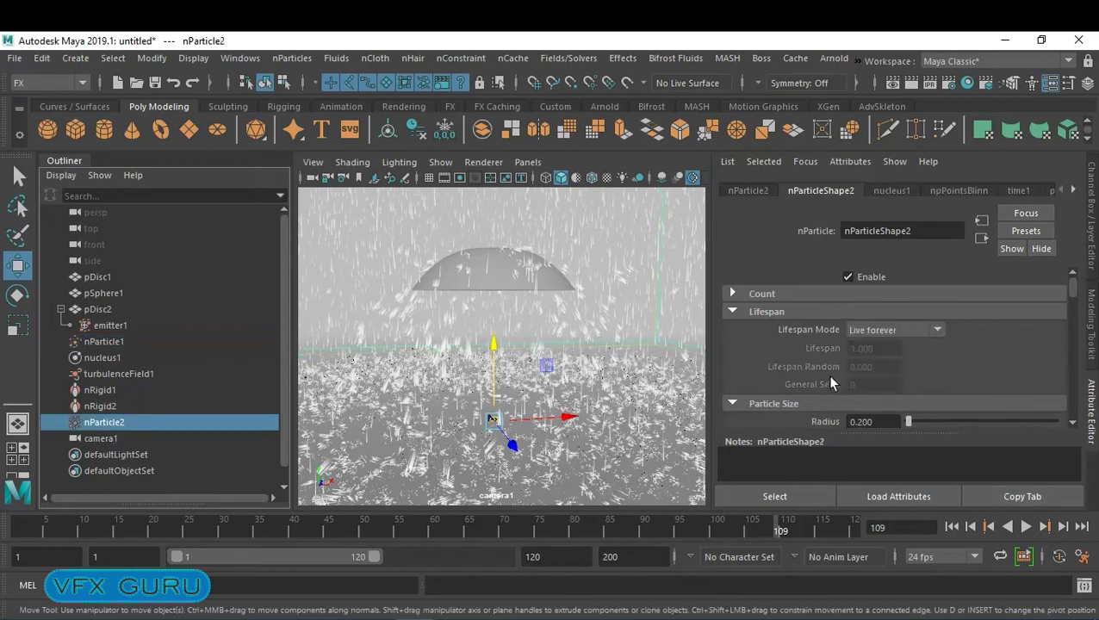
left_click(894, 330)
left_click(917, 380)
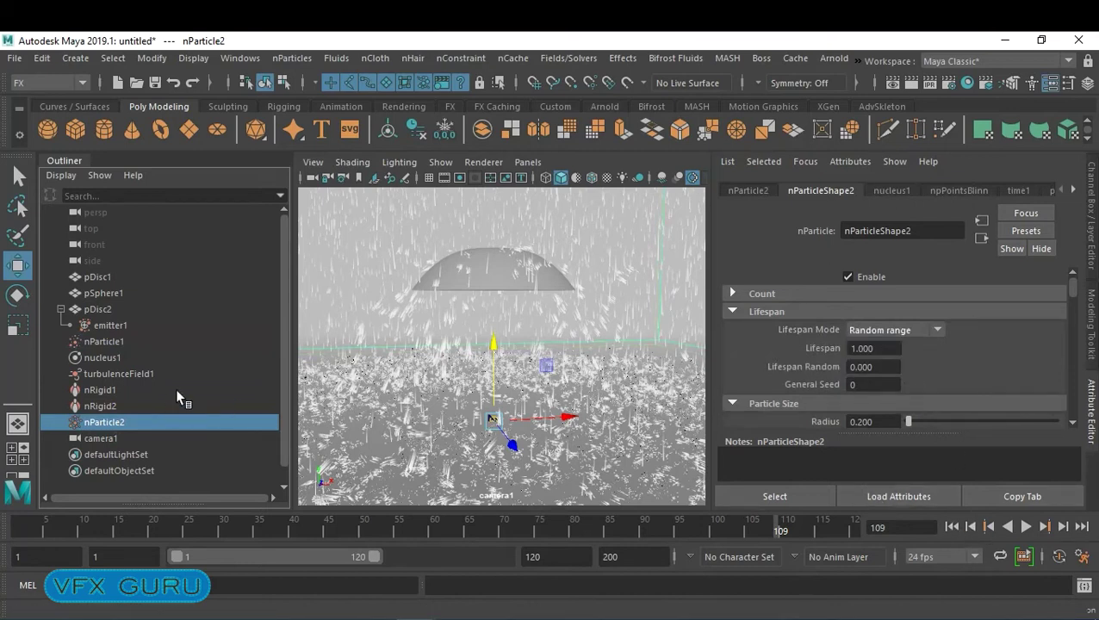
- Play the simulation from frame 1 through camera1 to check nParticle1 with its Random range lifespan
left_click(112, 341)
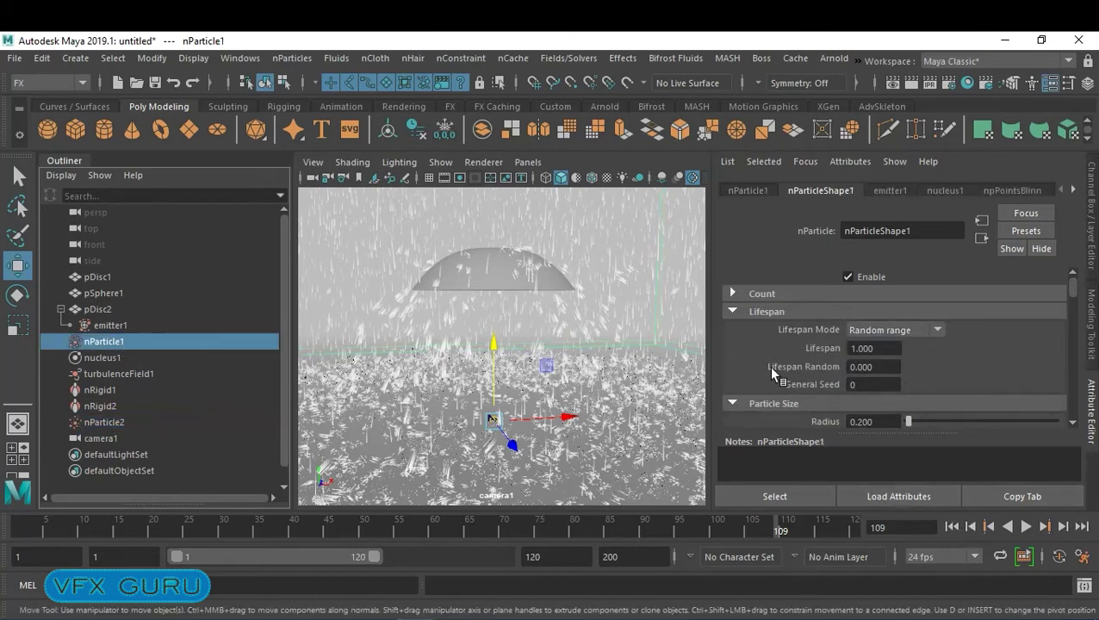
left_click(952, 526)
left_click(1025, 528)
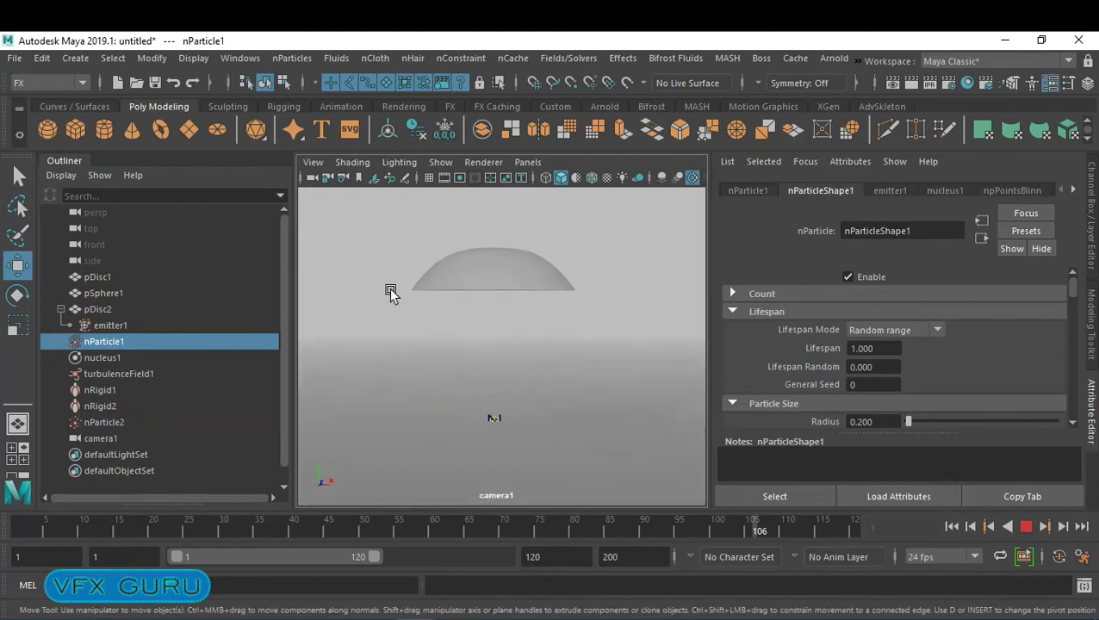
left_click(1025, 527)
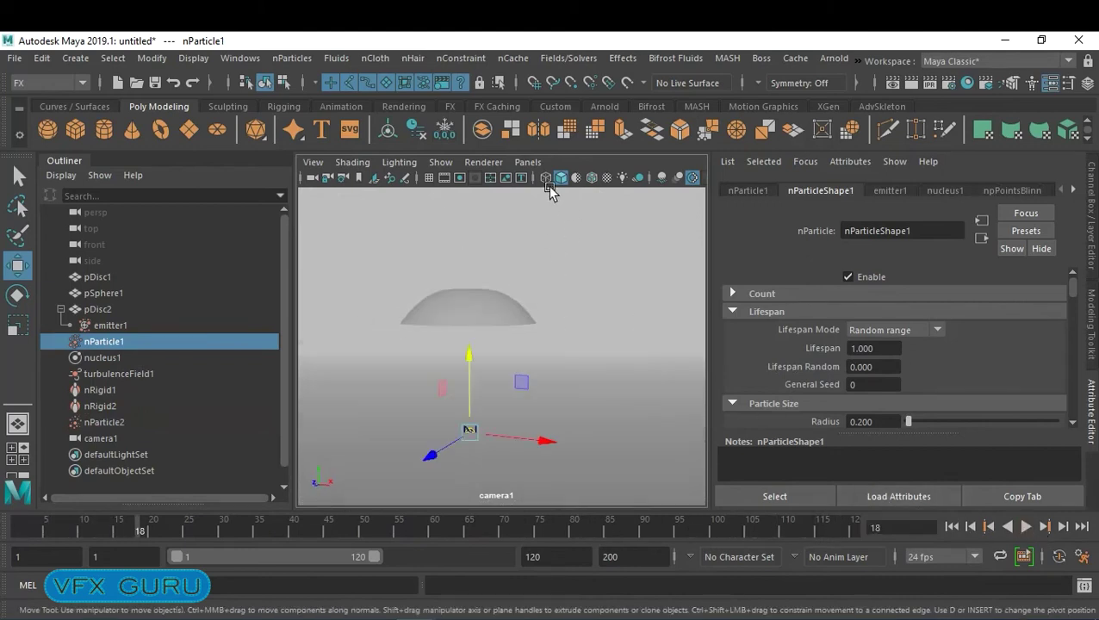
- Switch the viewport to the persp camera and play the simulation to about frame 58
left_click(526, 162)
mouse_move(575, 180)
left_click(711, 196)
mouse_move(483, 336)
left_mouse_down("alt")
mouse_move(478, 326)
mouse_move(524, 348)
mouse_move(524, 320)
mouse_move(722, 349)
left_mouse_up("alt")
mouse_move(633, 322)
left_mouse_down("alt")
mouse_move(631, 348)
mouse_move(591, 336)
mouse_move(628, 341)
left_mouse_up("alt")
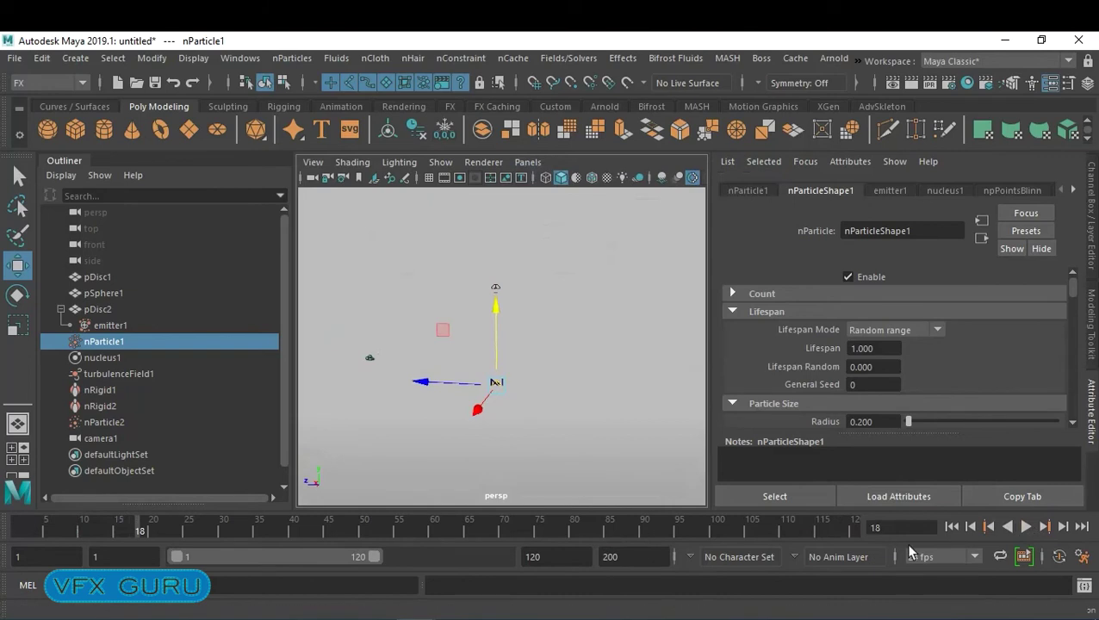
left_click(1026, 526)
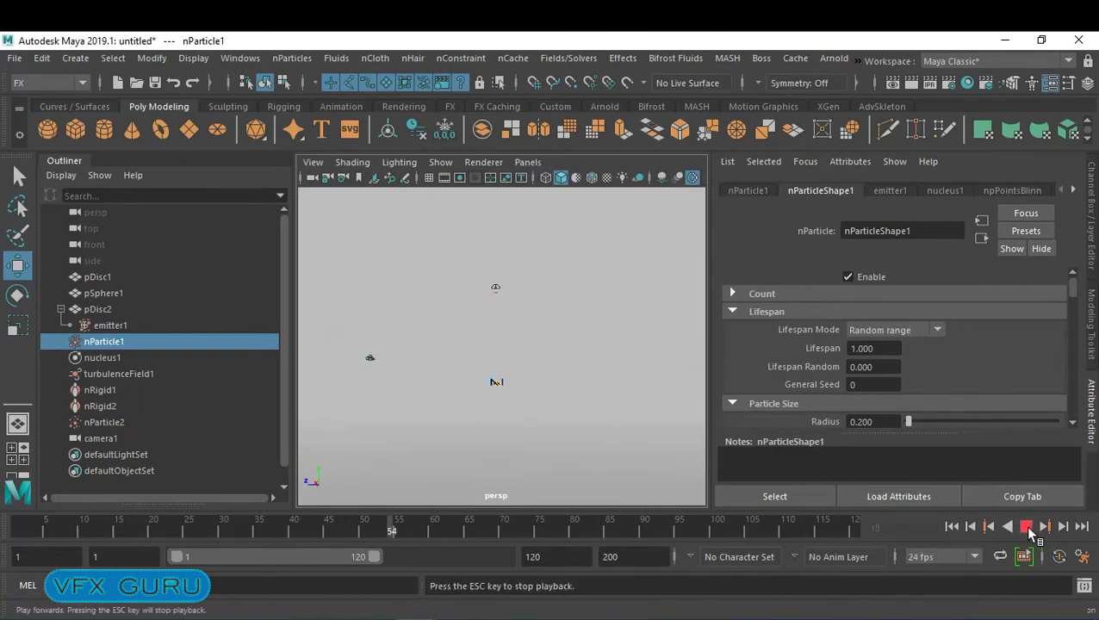
left_click(1026, 526)
- Turn off Hardware Fog in the persp view to inspect the rain around the emitter disc and dome
left_click(351, 162)
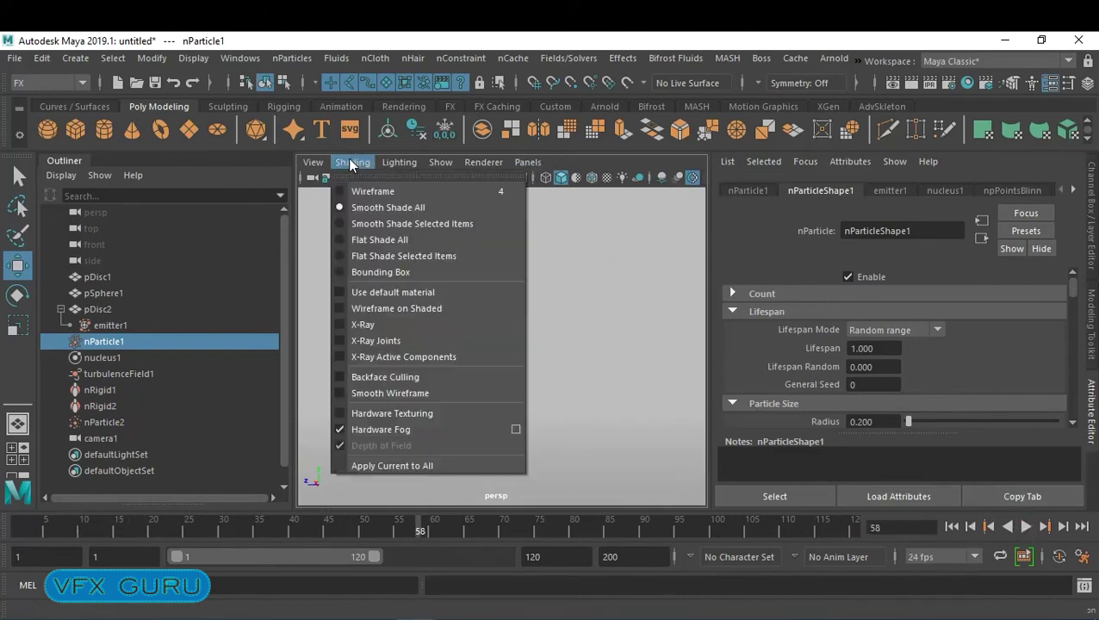
left_click(343, 429)
scroll(607, 392, "up", 3)
scroll(607, 392, "up", 4)
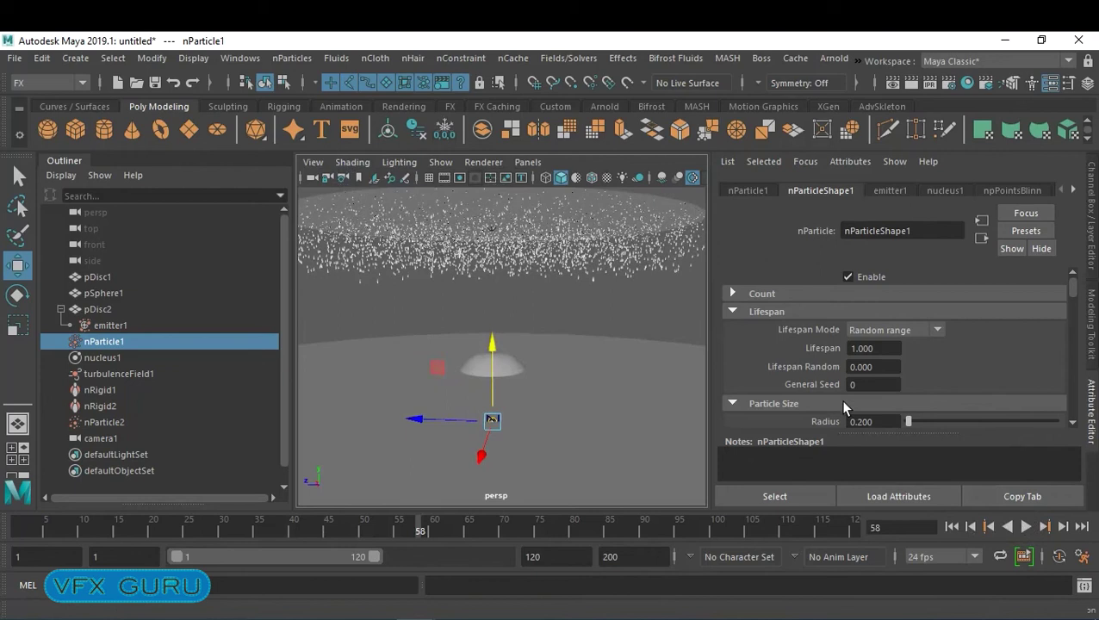
- Set nParticle1's Lifespan to 10 and play the simulation from frame 1 to about frame 70
left_click_drag(889, 354, 791, 348)
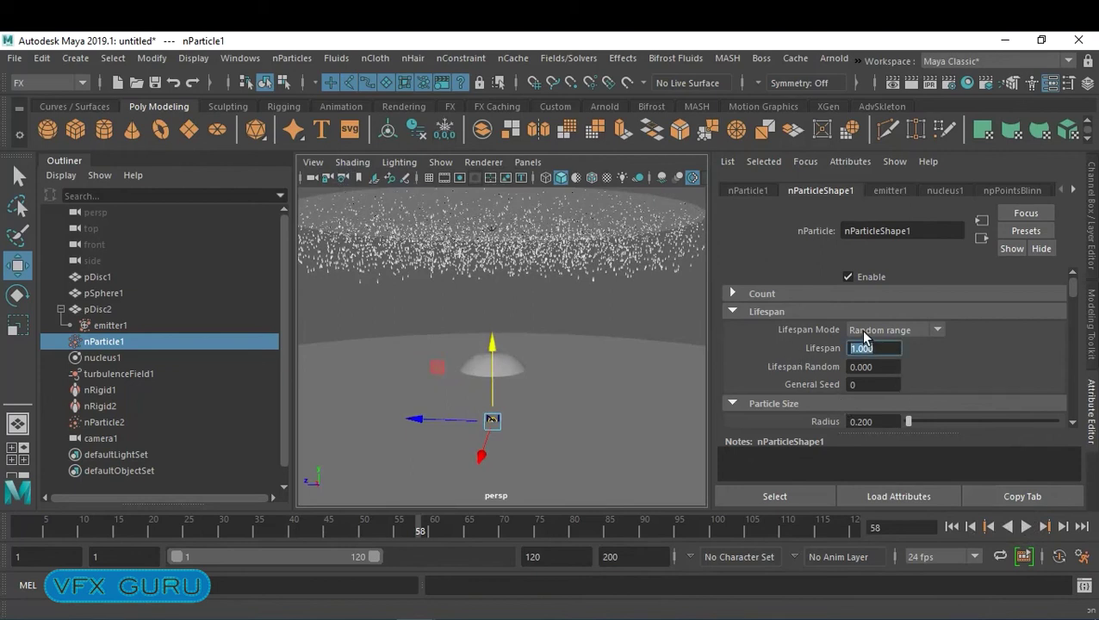
type("10")
key("Return")
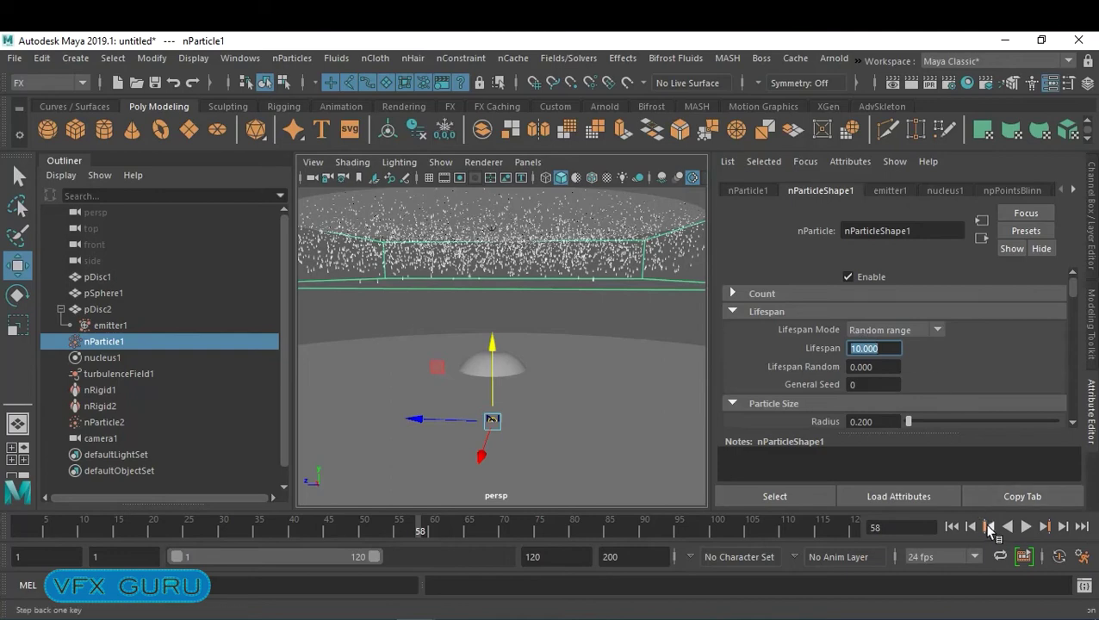
left_click(952, 526)
left_click(1027, 526)
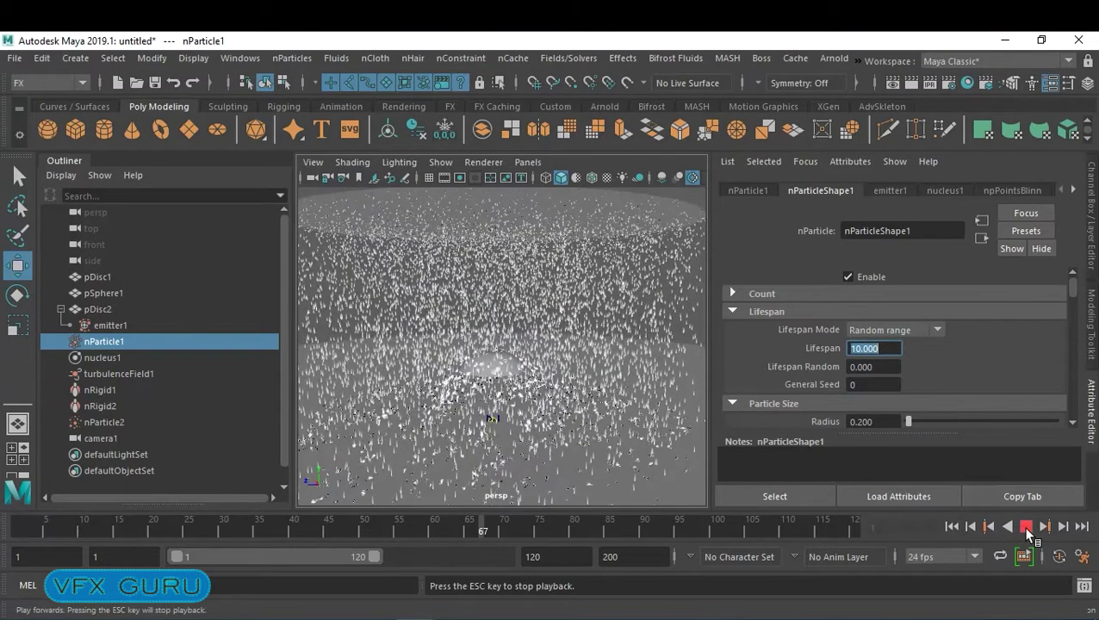
left_click(1023, 526)
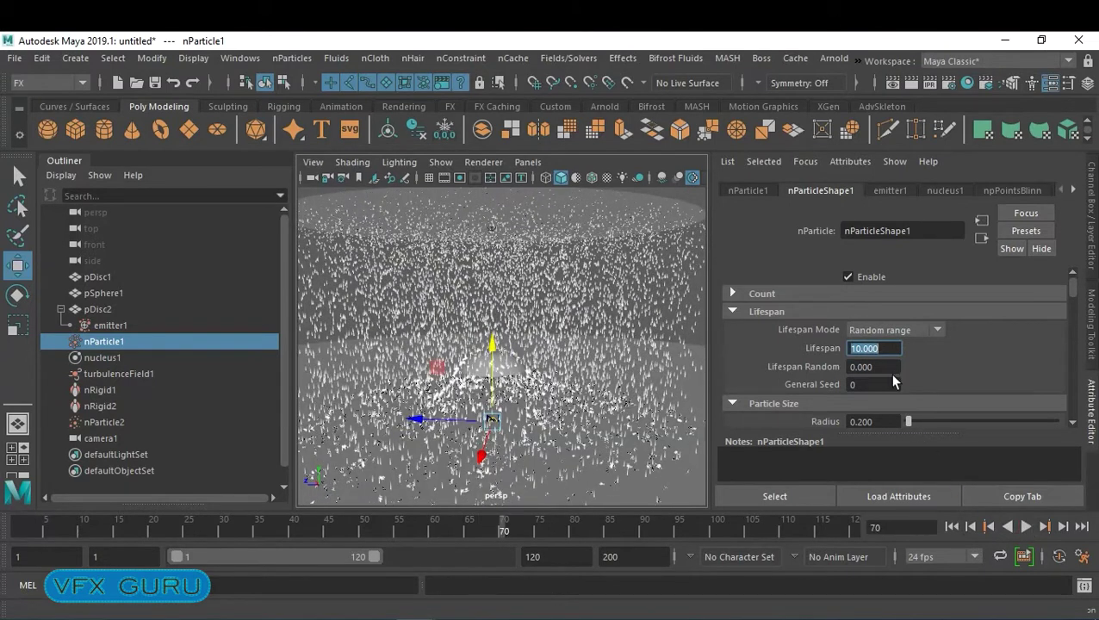
- Set nParticle1's Lifespan to 8 and play the simulation from frame 1 to about frame 86
type("8")
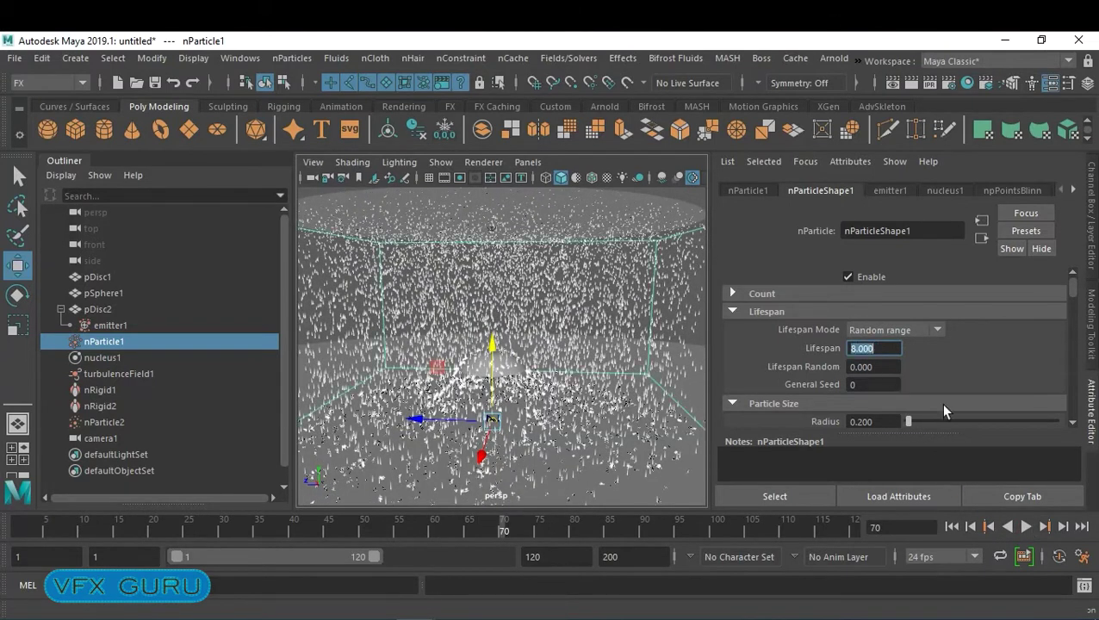
left_click(952, 526)
left_click(1027, 527)
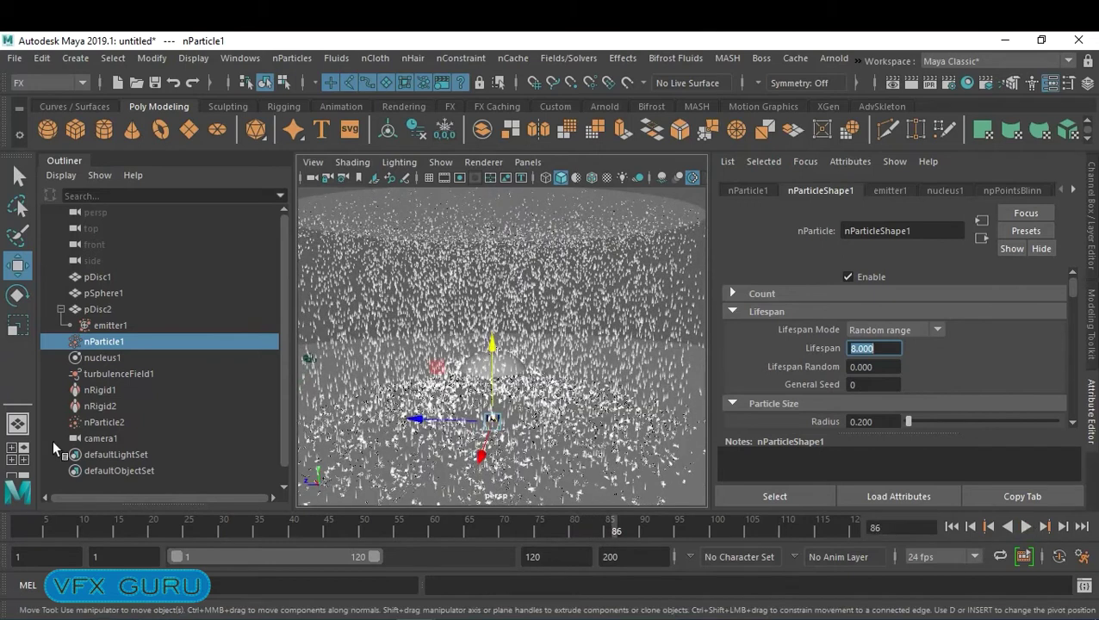
- Select nParticle2 and play the simulation from frame 1 to about frame 80, examining the splashes around the dome up close
left_click(104, 423)
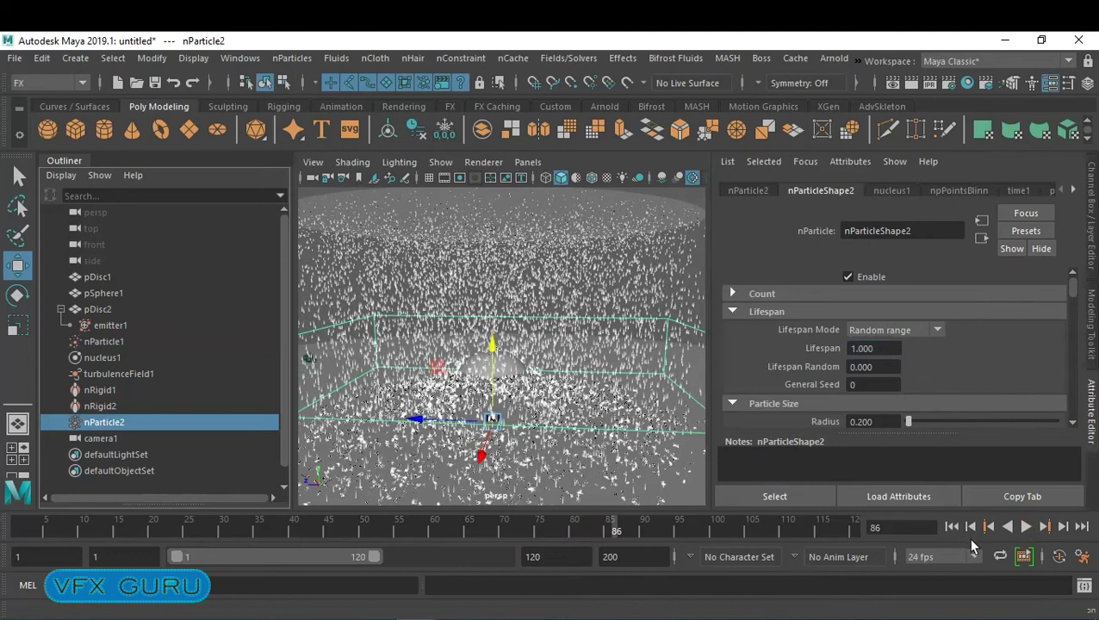
left_click(951, 526)
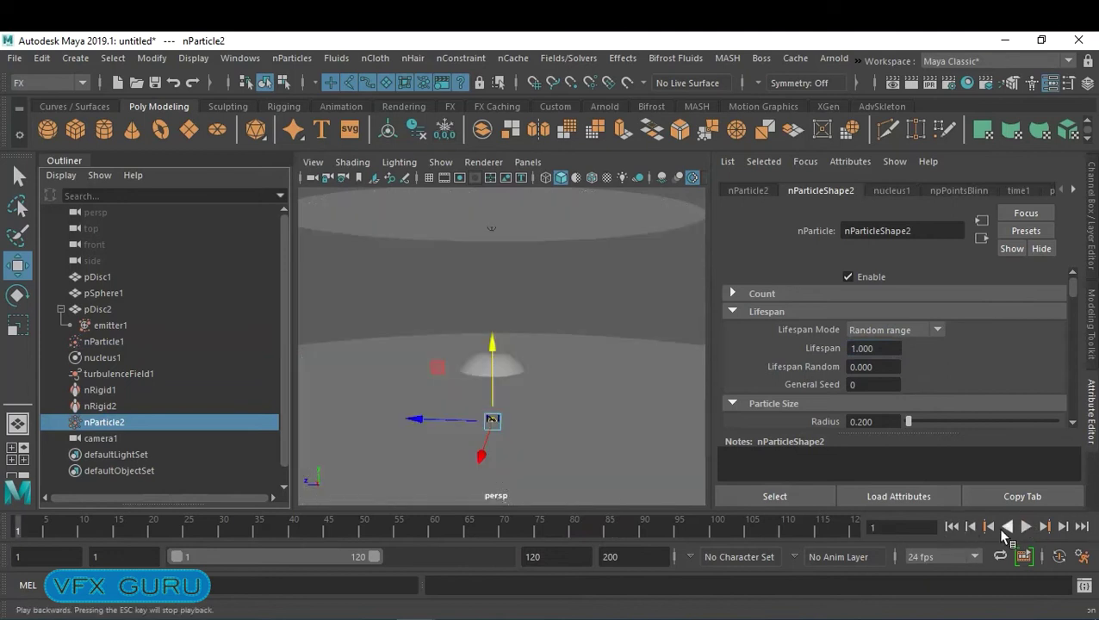
left_click(1027, 527)
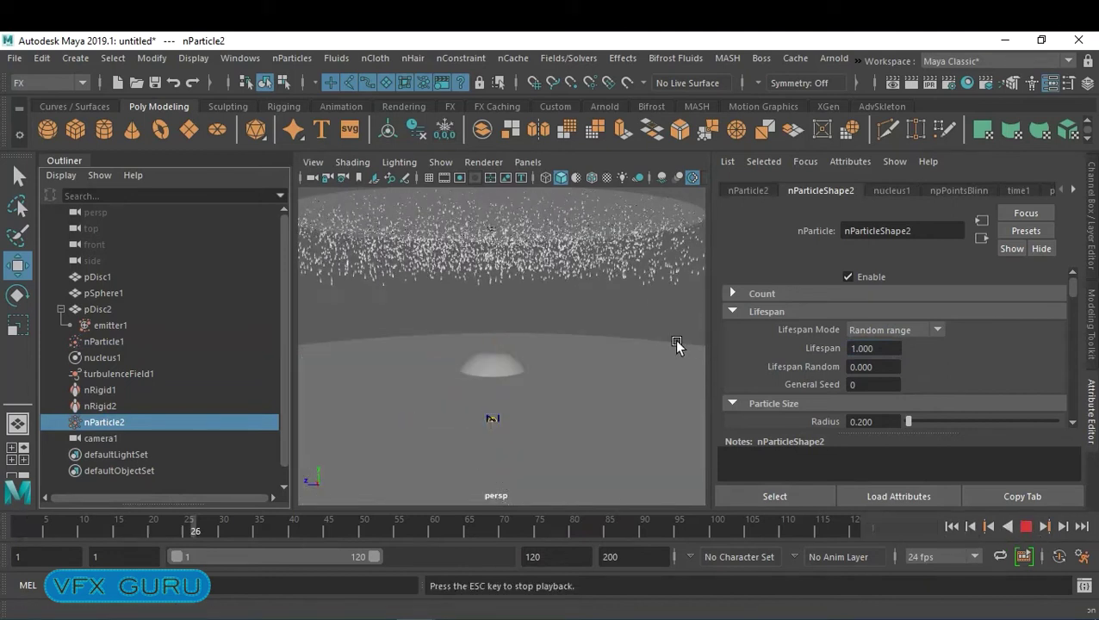
scroll(620, 383, "up", 4)
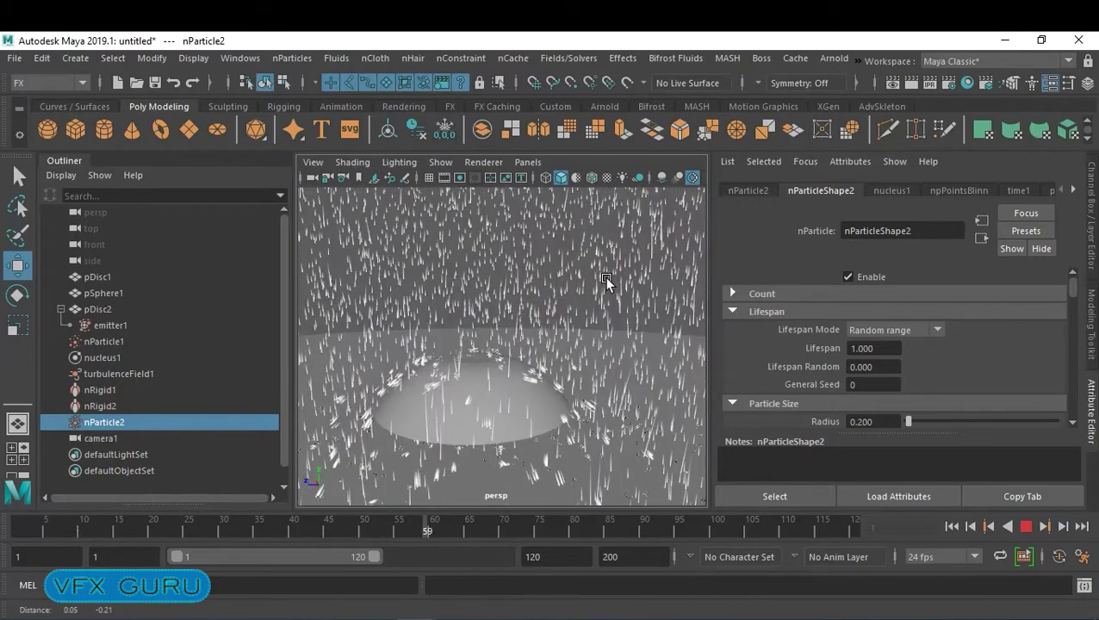
left_click_drag(605, 276, 639, 299, "alt")
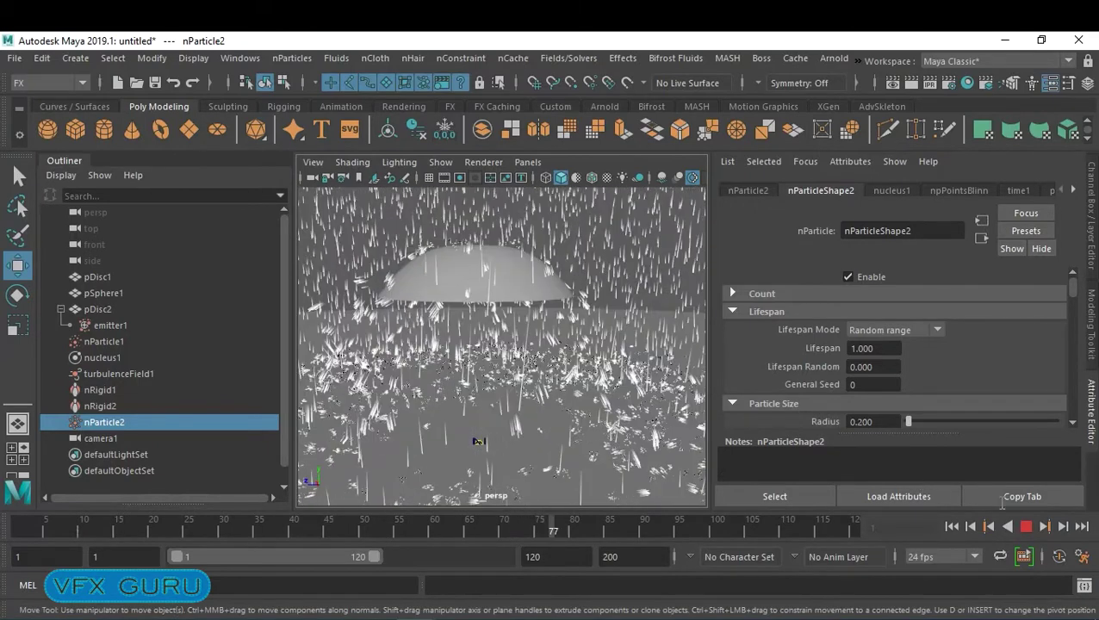
key("Escape")
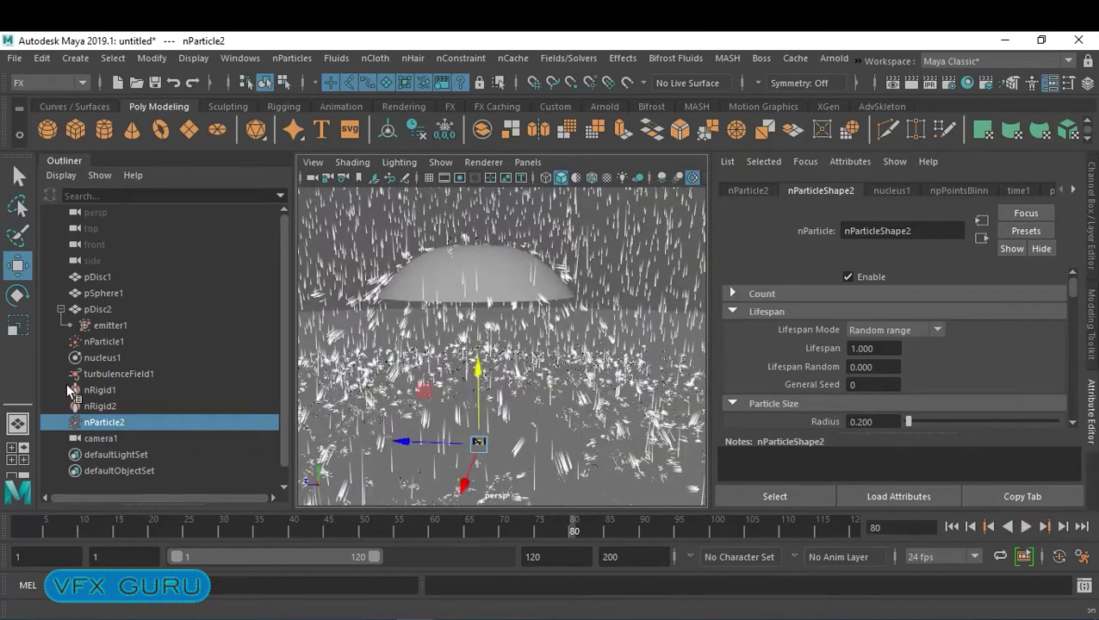
- Set nParticle1's Lifespan to 5 and play the simulation from frame 1 to about frame 69
left_click(105, 341)
left_click(874, 348)
type("5")
key("Return")
left_click(951, 526)
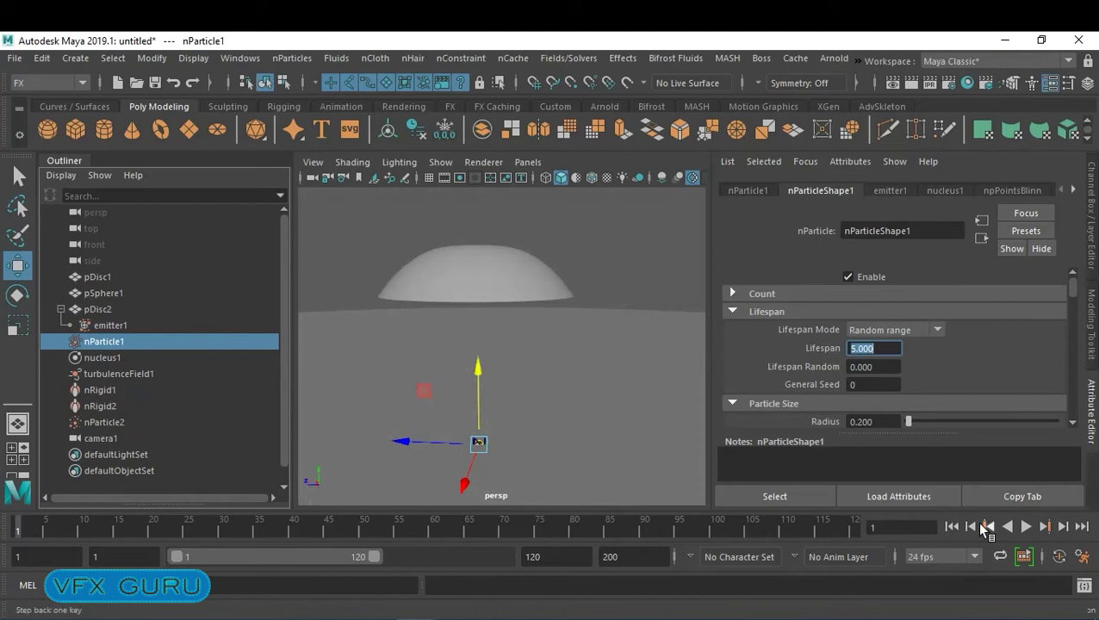
left_click(1026, 526)
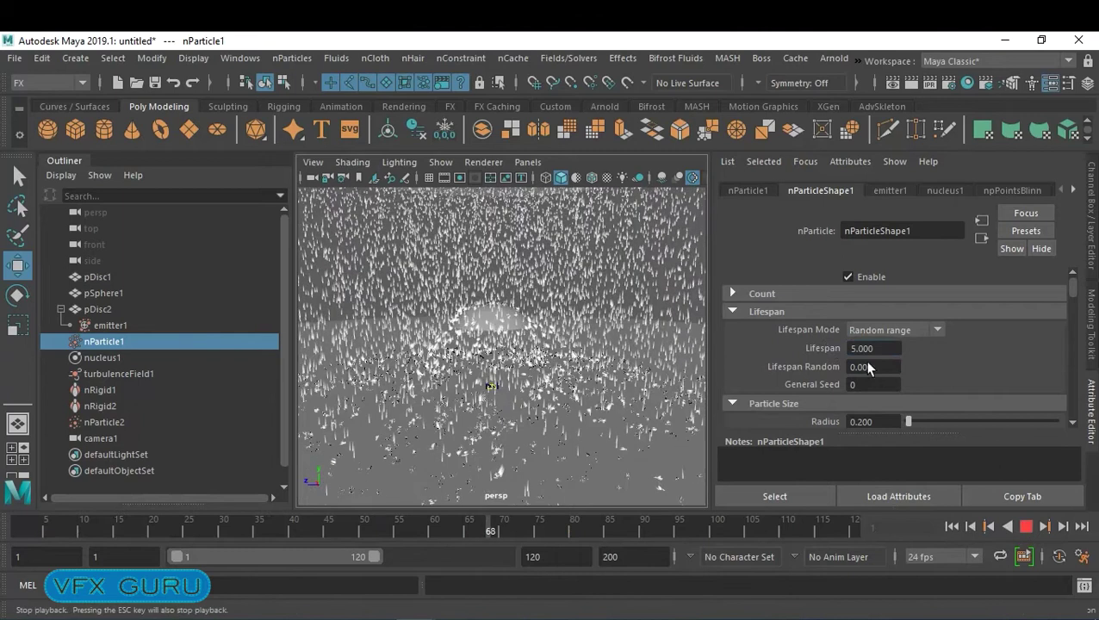
key("Escape")
- Set nParticle1's Lifespan to 3 and play the simulation from frame 1 to about frame 64
left_click(861, 348)
type("3")
key("Return")
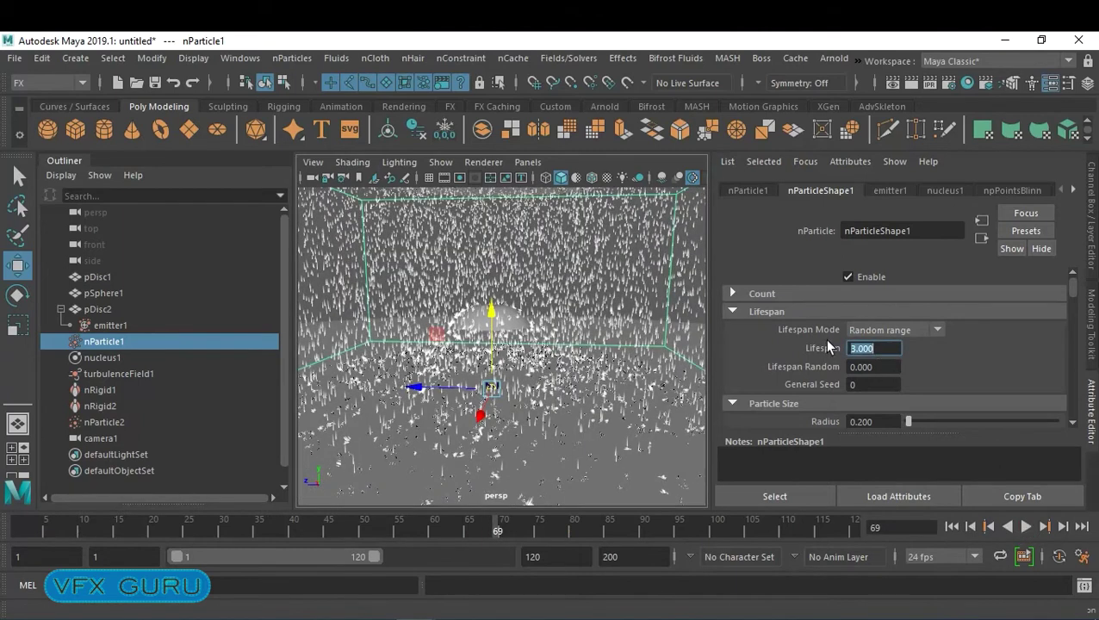
left_click(952, 527)
left_click(1026, 526)
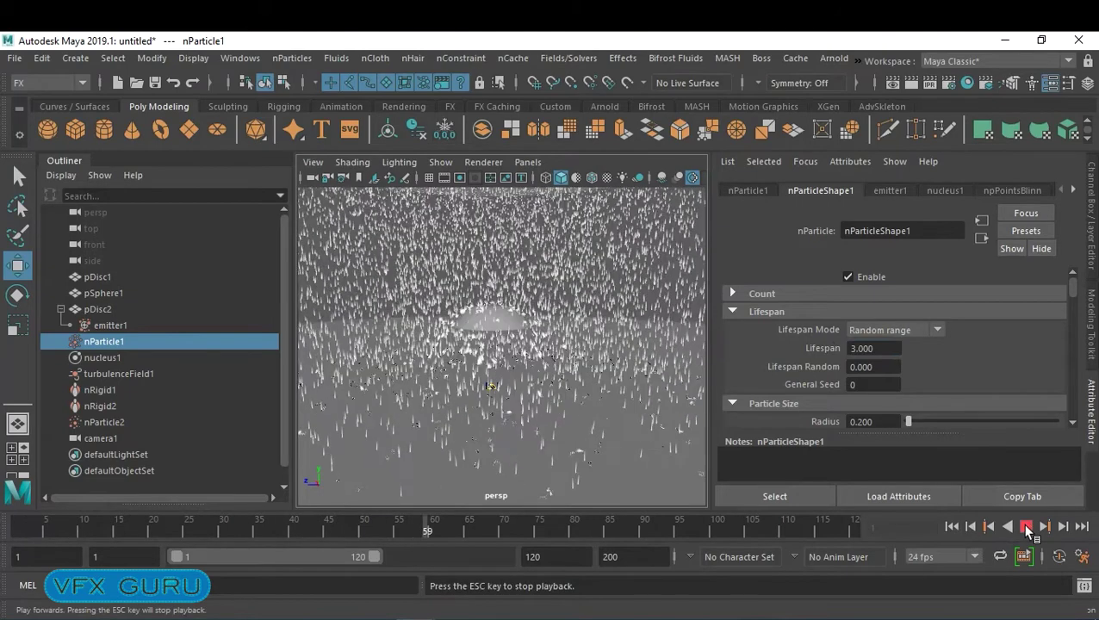
left_click(1027, 527)
- Set nParticle1's Lifespan to 2 and its Lifespan Random to 1.5
left_click(892, 349)
type("2")
key("Return")
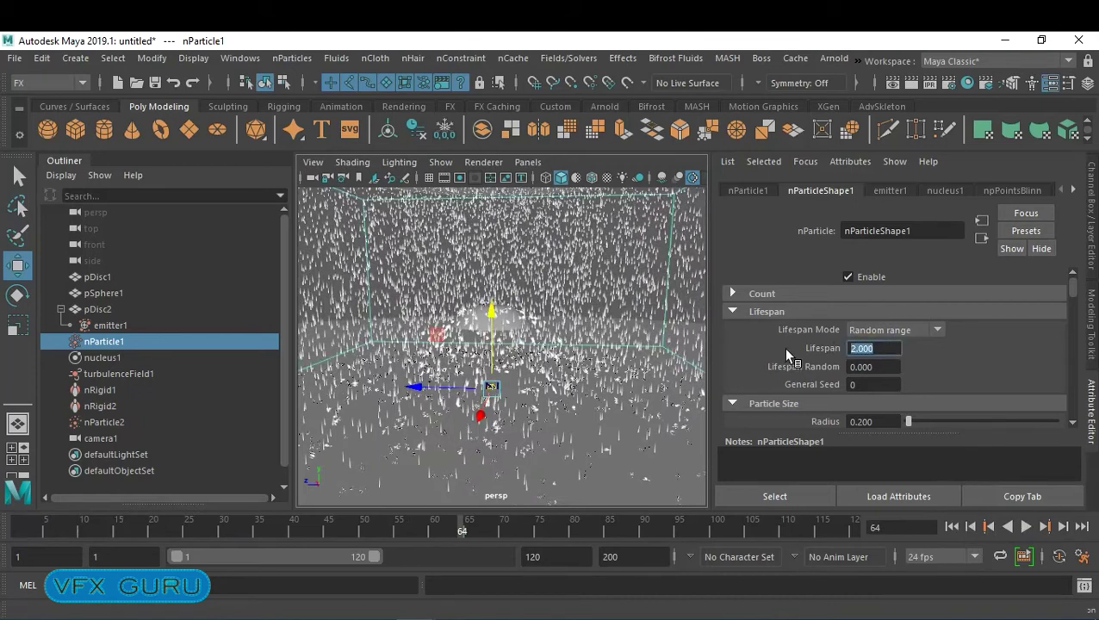
left_click(887, 372)
type("1.5")
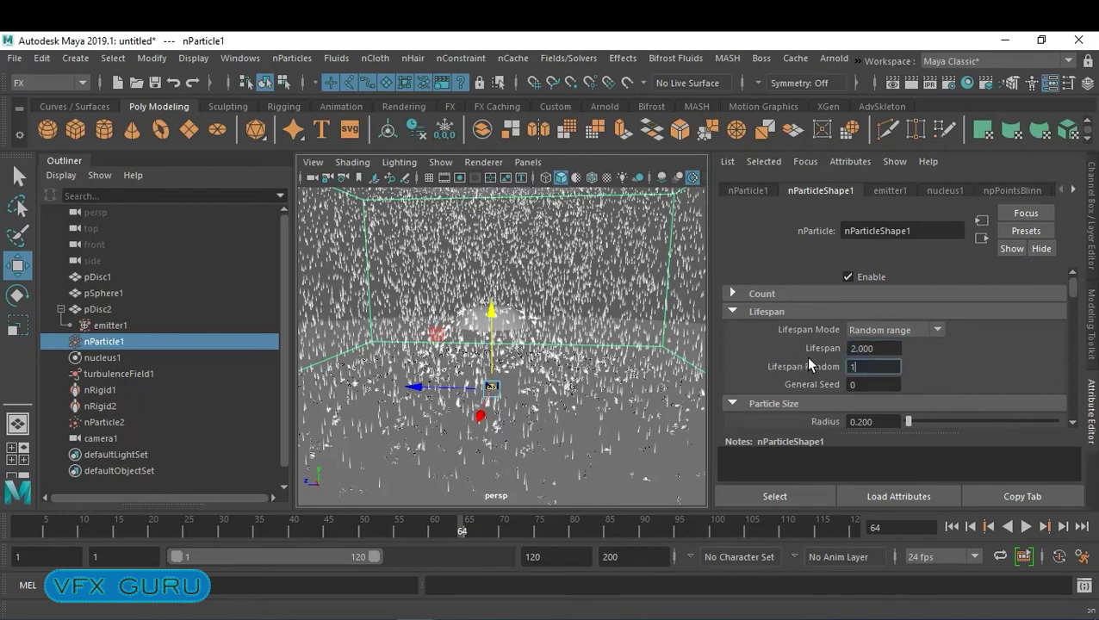
key("Return")
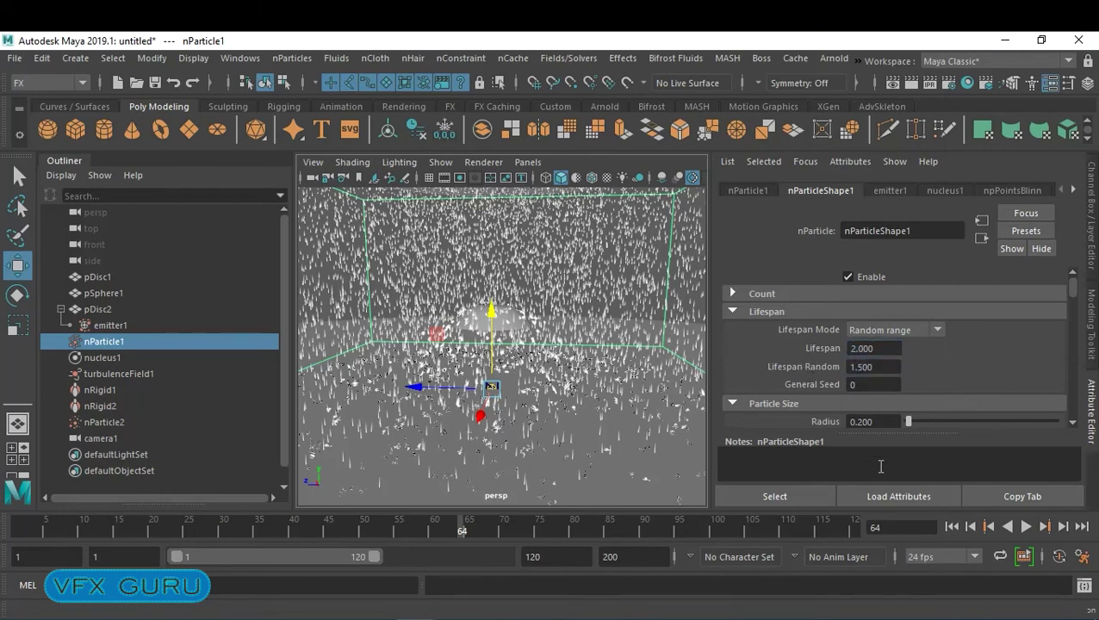
- Play the simulation from frame 1 to about frame 108 to review nParticle1's randomized lifespan
left_click(952, 527)
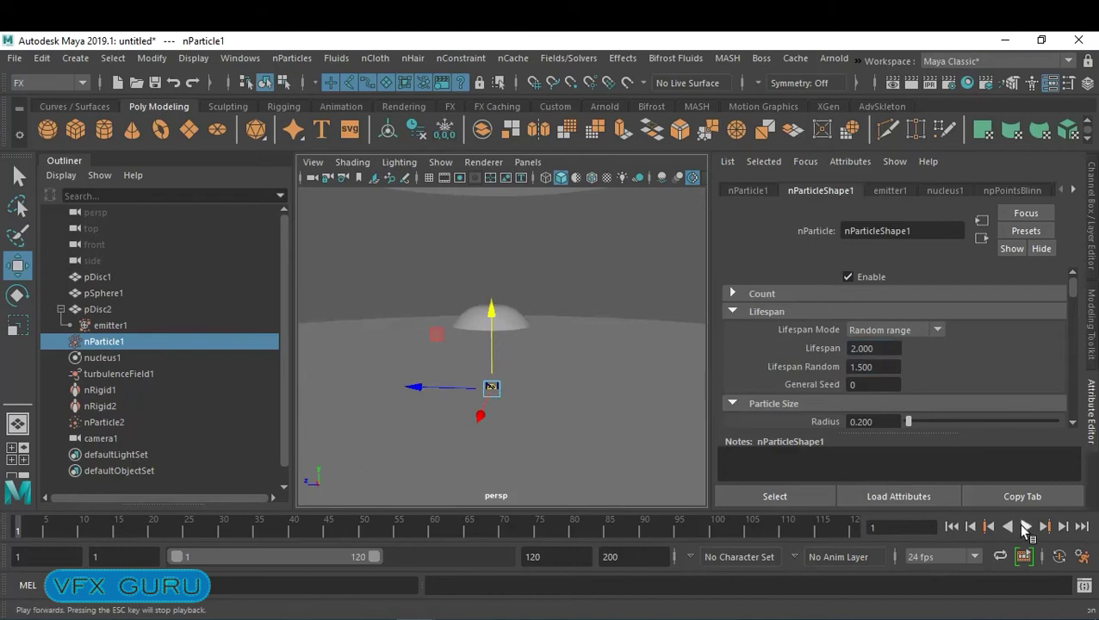
left_click(1026, 526)
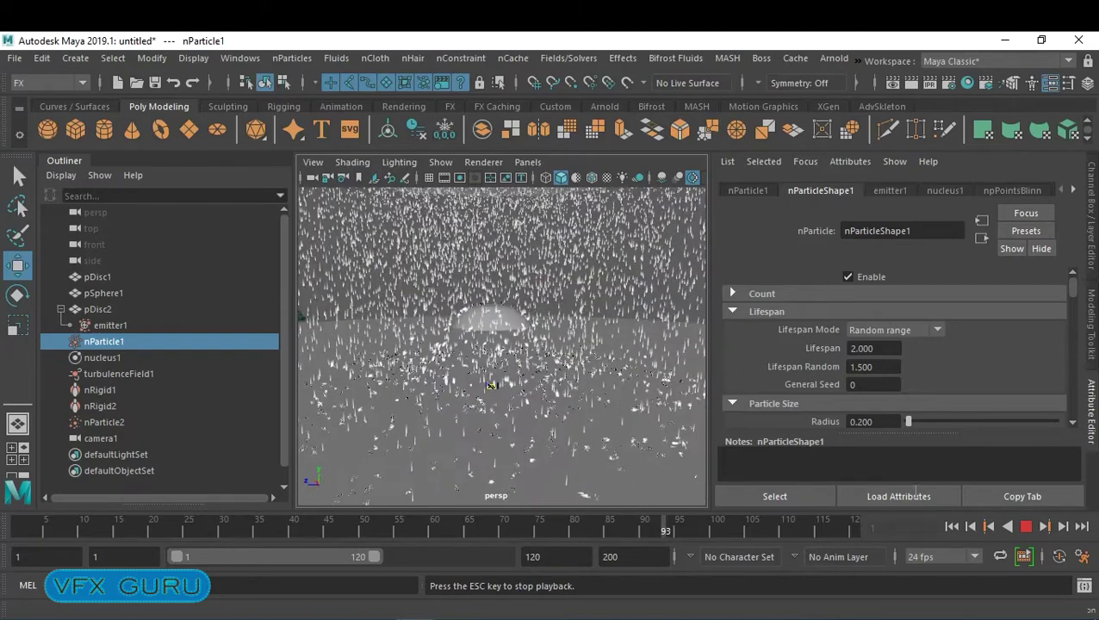
left_click(1026, 527)
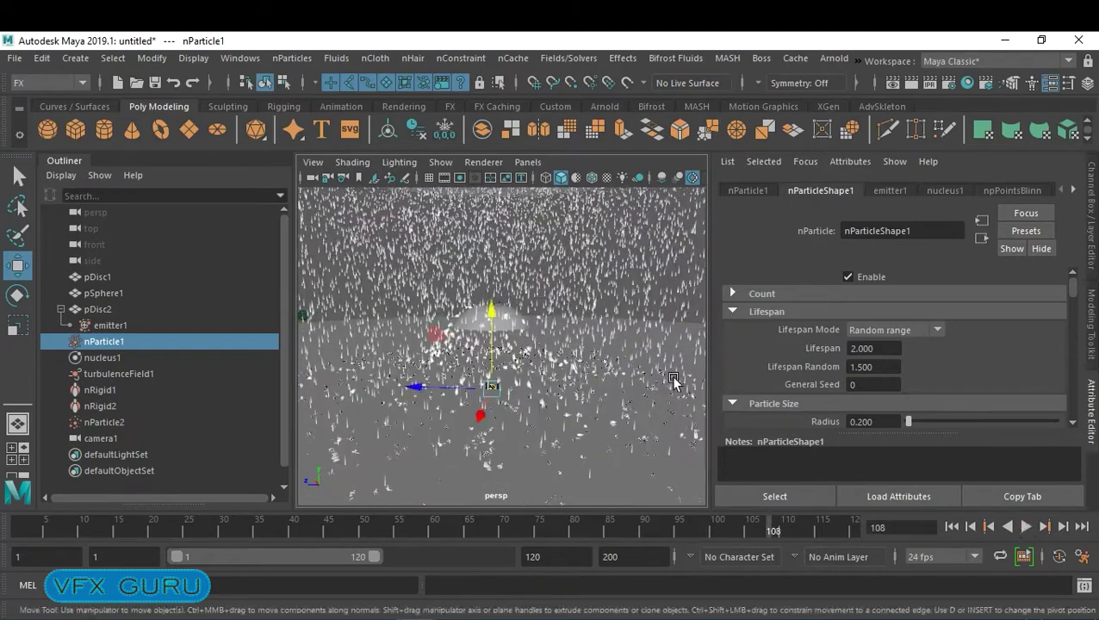
- Switch the viewport to camera1 and turn Hardware Fog on
left_click(527, 163)
mouse_move(568, 179)
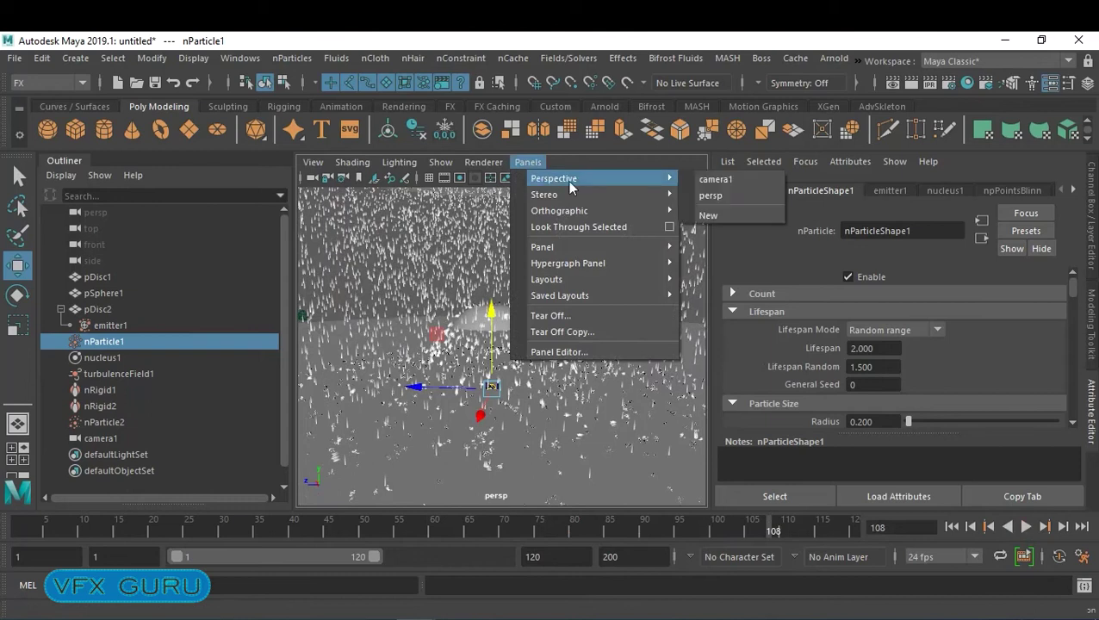
left_click(720, 177)
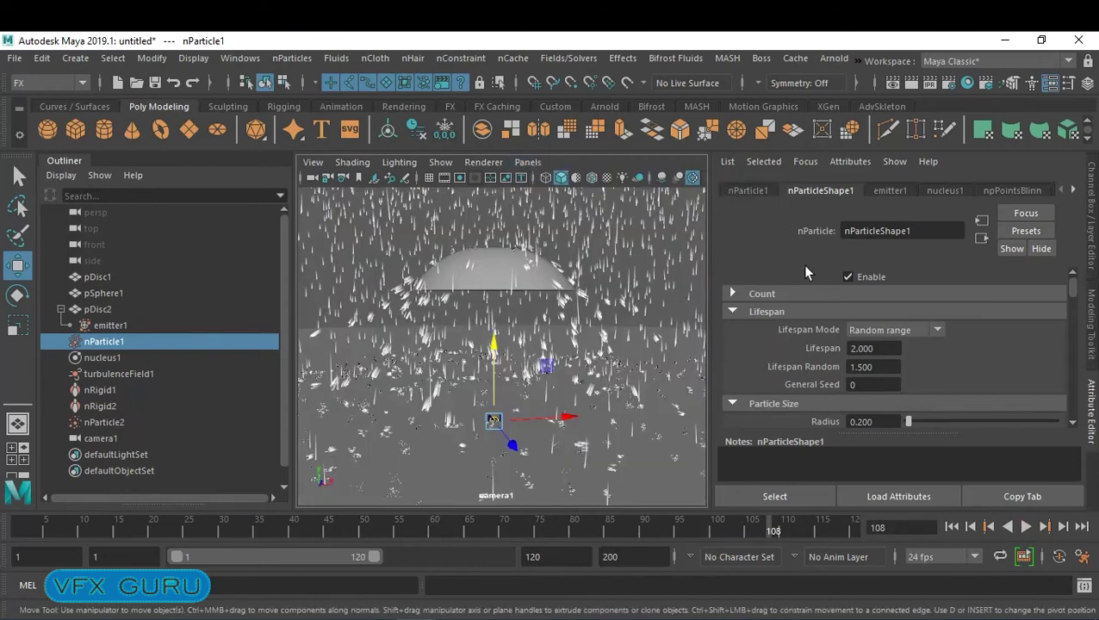
left_click(350, 163)
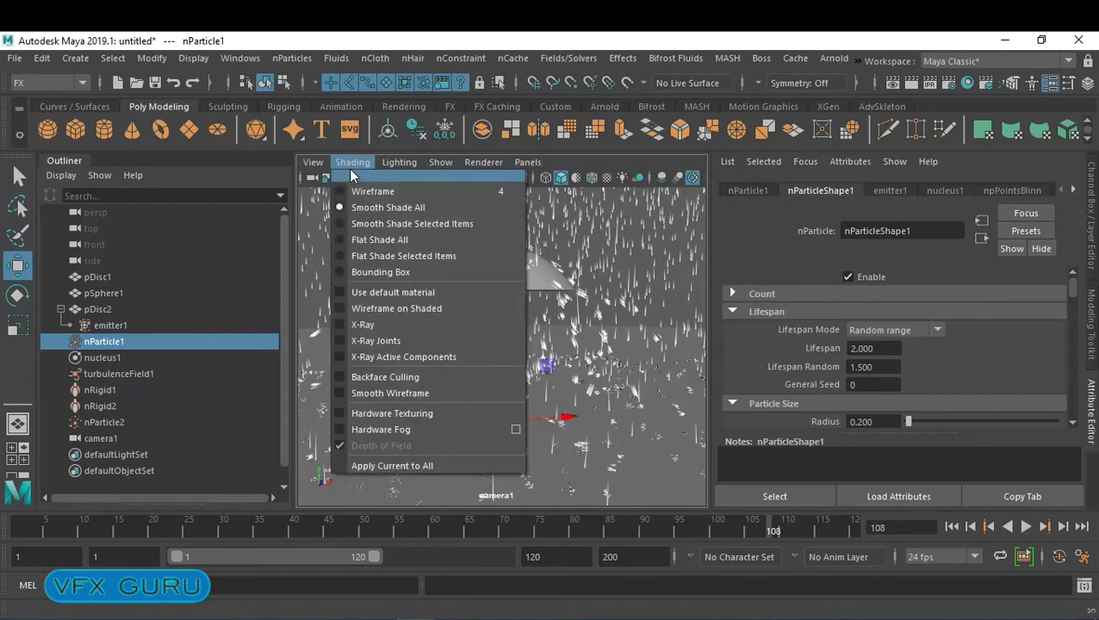
left_click(342, 429)
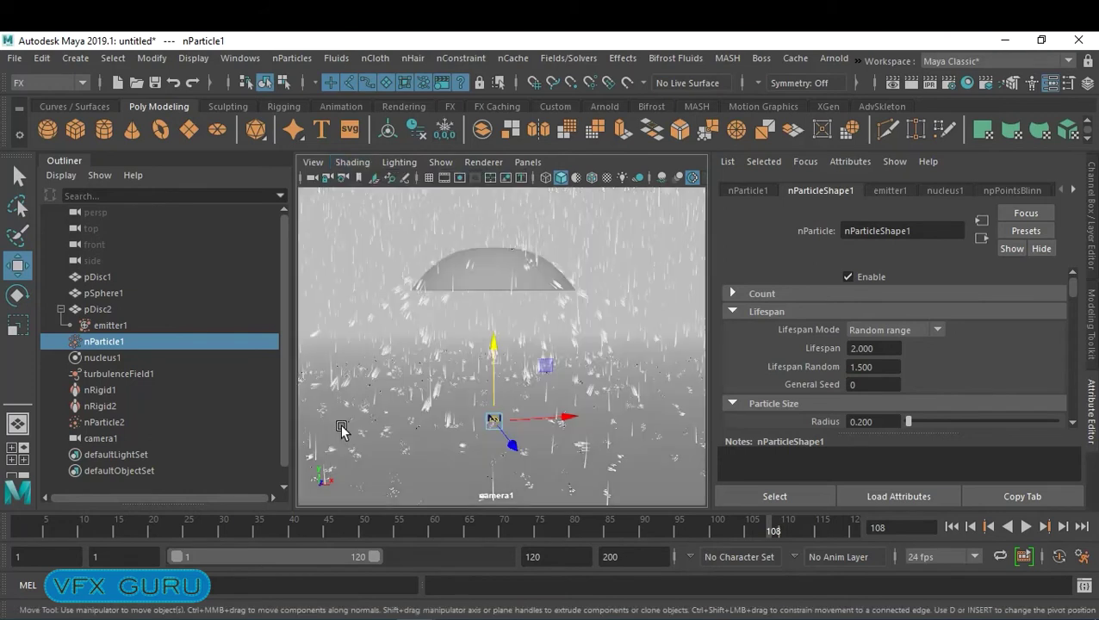
left_click(526, 165)
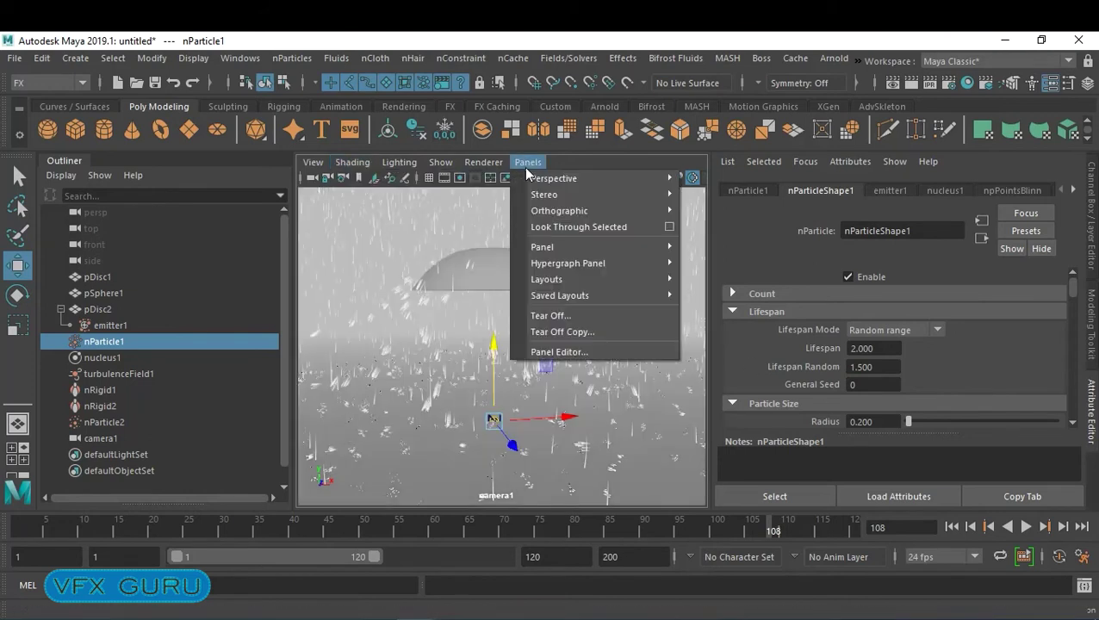
mouse_move(492, 159)
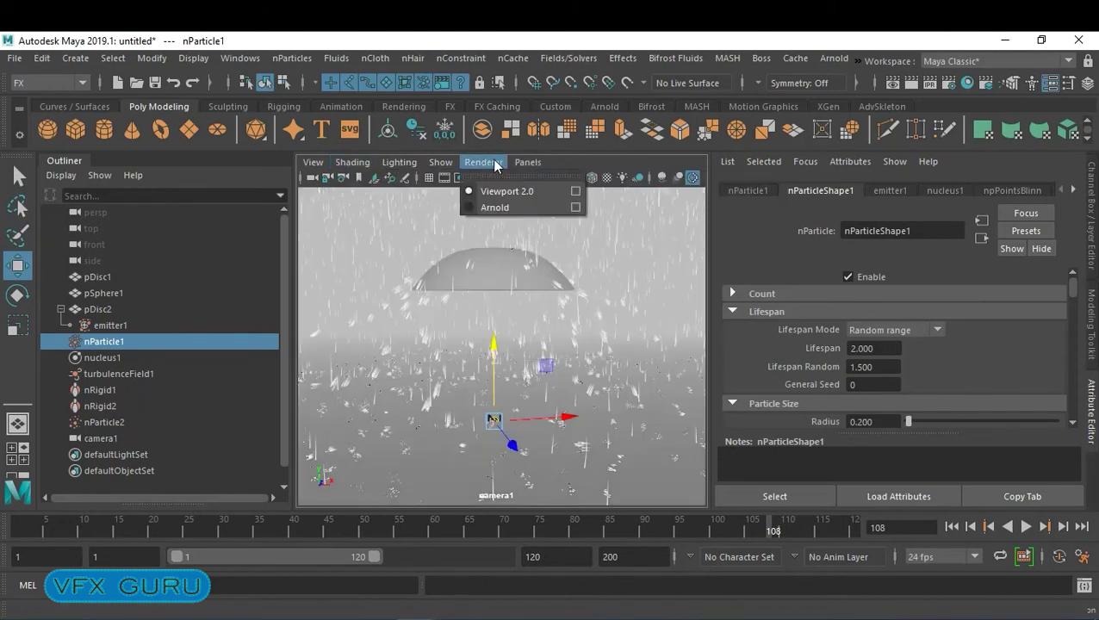
- Open the Viewport 2.0 settings, expand Hardware Fog, and try adjusting the fog's End and Alpha values
left_click(576, 193)
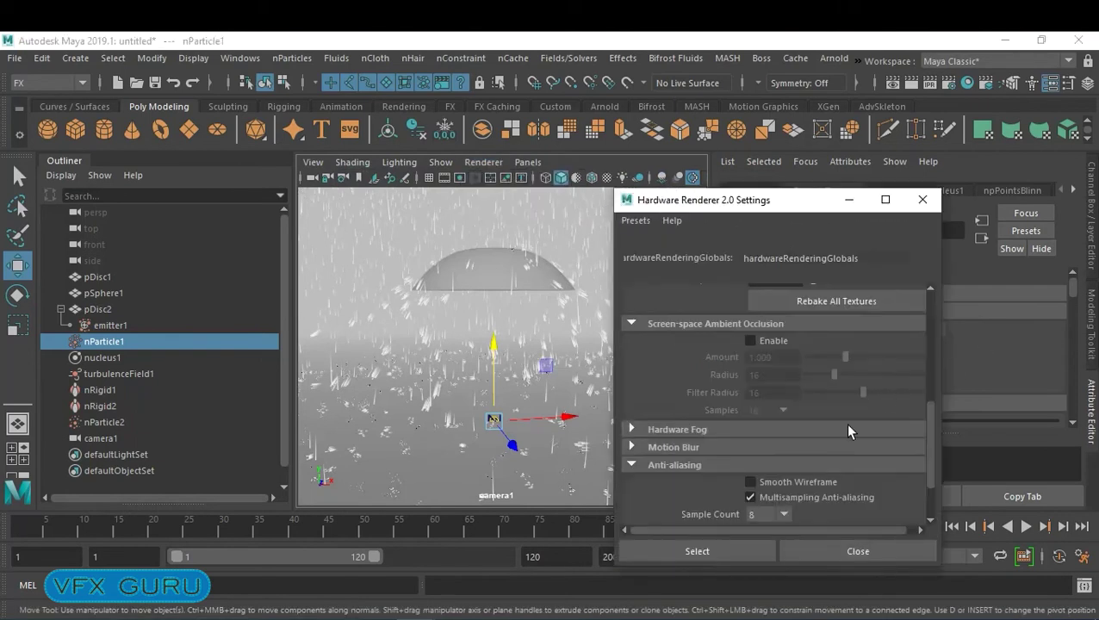
scroll(845, 414, "up", 8)
scroll(846, 411, "down", 8)
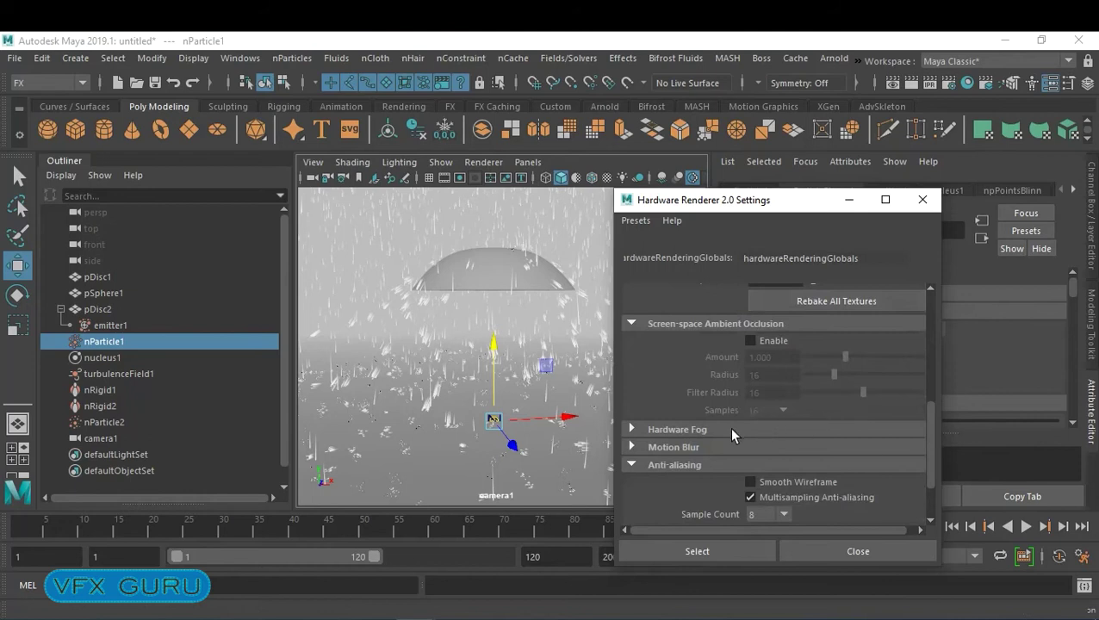
left_click(730, 429)
scroll(867, 439, "down", 1)
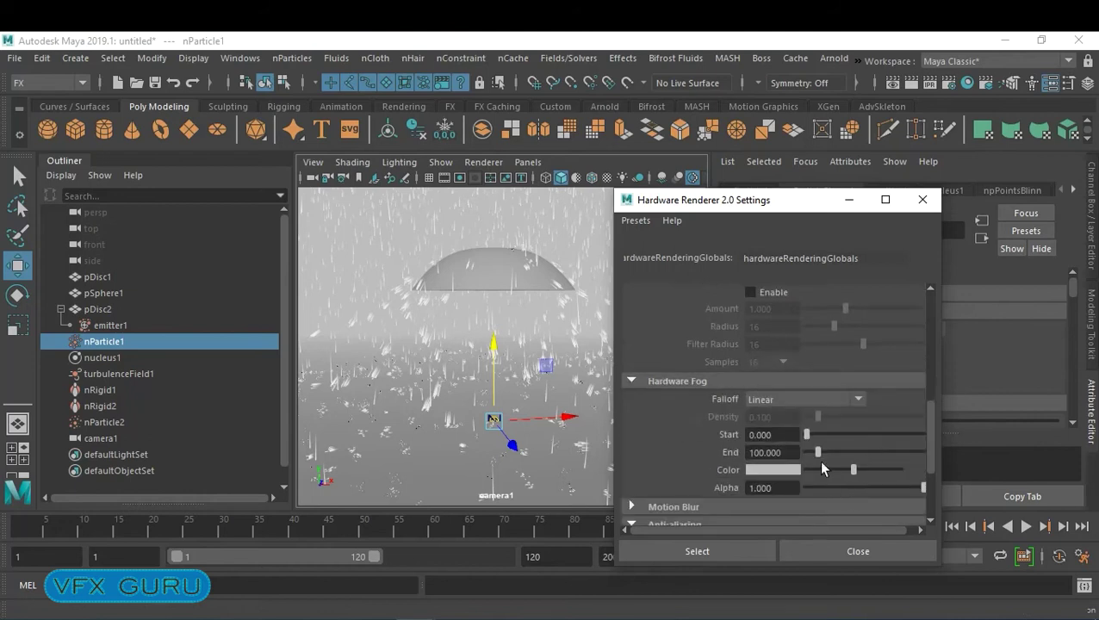
mouse_move(816, 451)
left_mouse_down()
mouse_move(846, 454)
mouse_move(817, 461)
left_mouse_up()
left_click_drag(896, 488, 923, 491)
- Try cyan and several grey shades for the Hardware Fog color, settling on neutral grey with saturation 0 and value 0.451, and close the settings
left_click(794, 473)
left_click(793, 429)
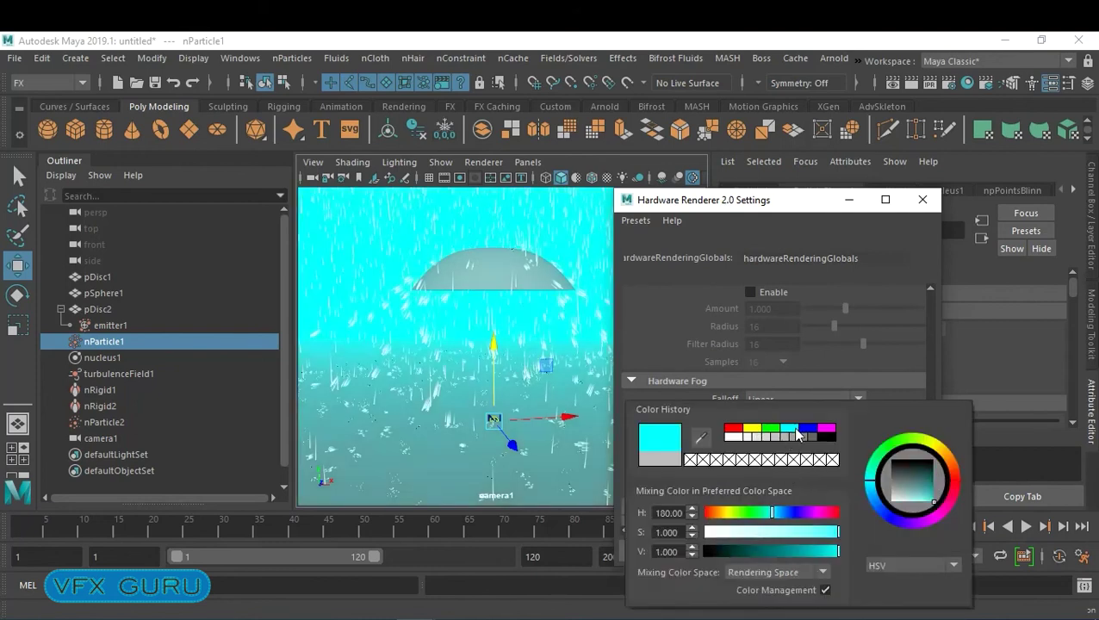
left_click_drag(823, 533, 747, 534)
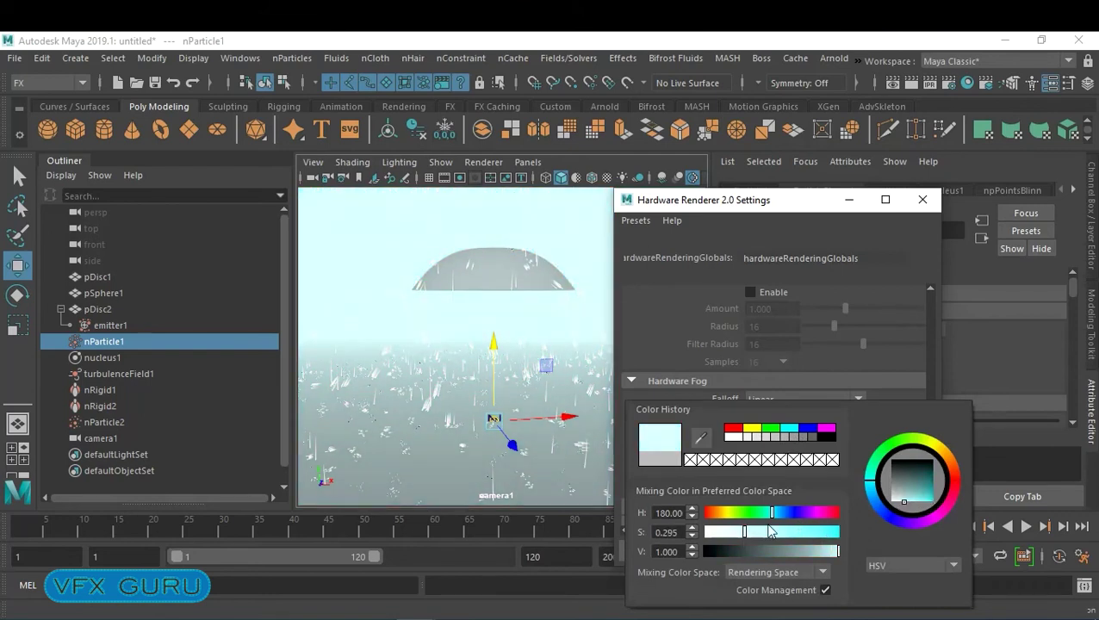
left_click(760, 439)
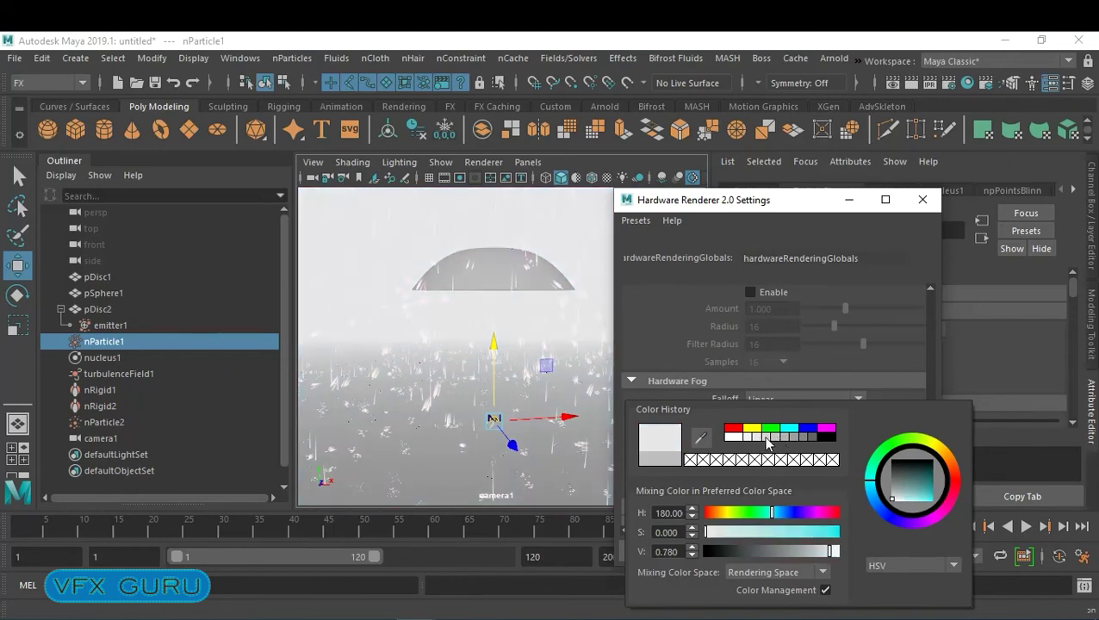
left_click(732, 437)
left_click(748, 439)
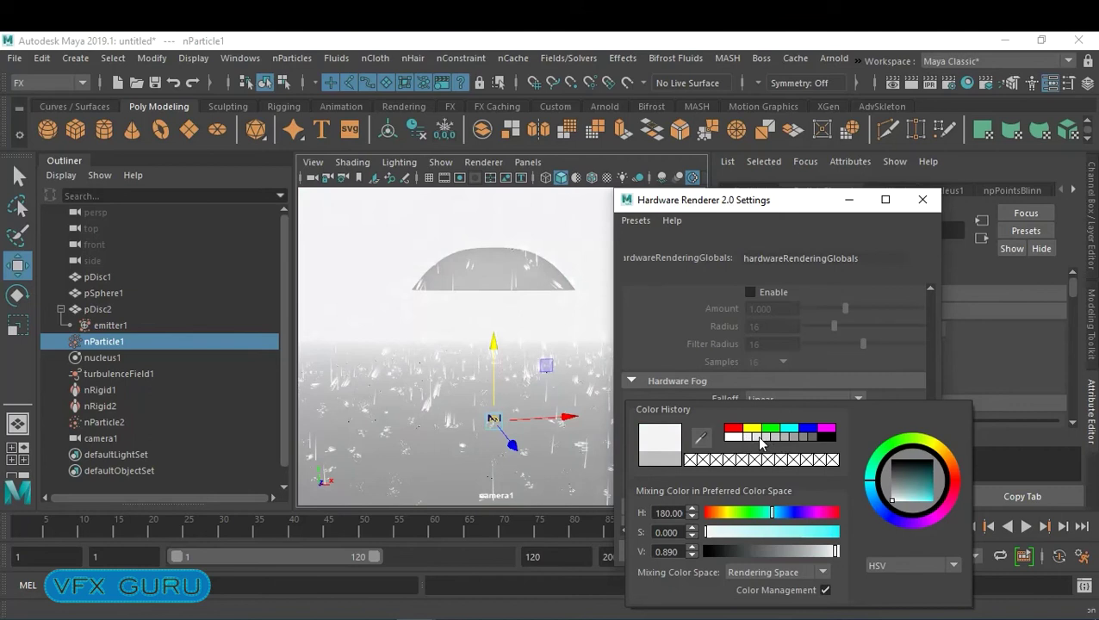
left_click(766, 438)
left_click(779, 439)
left_click(793, 439)
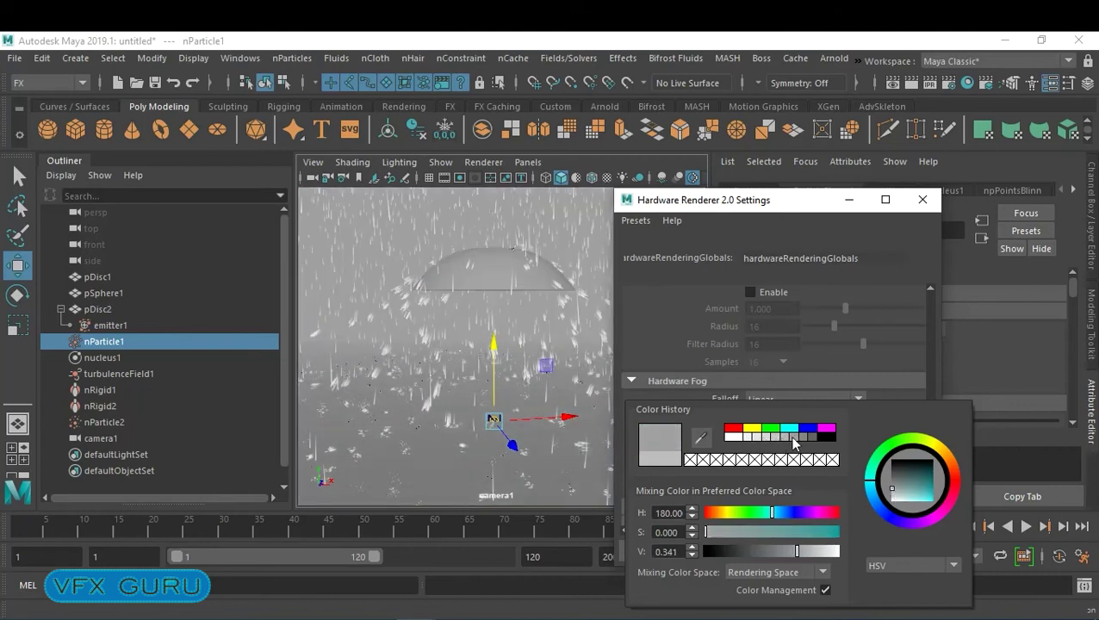
left_click(801, 437)
left_click(787, 439)
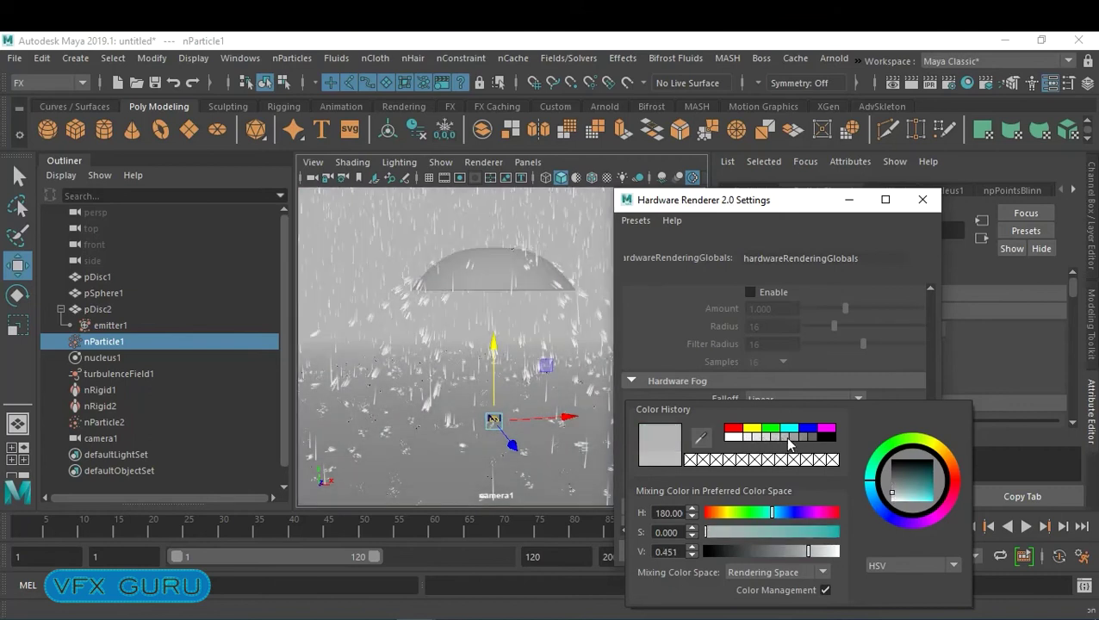
left_click(923, 199)
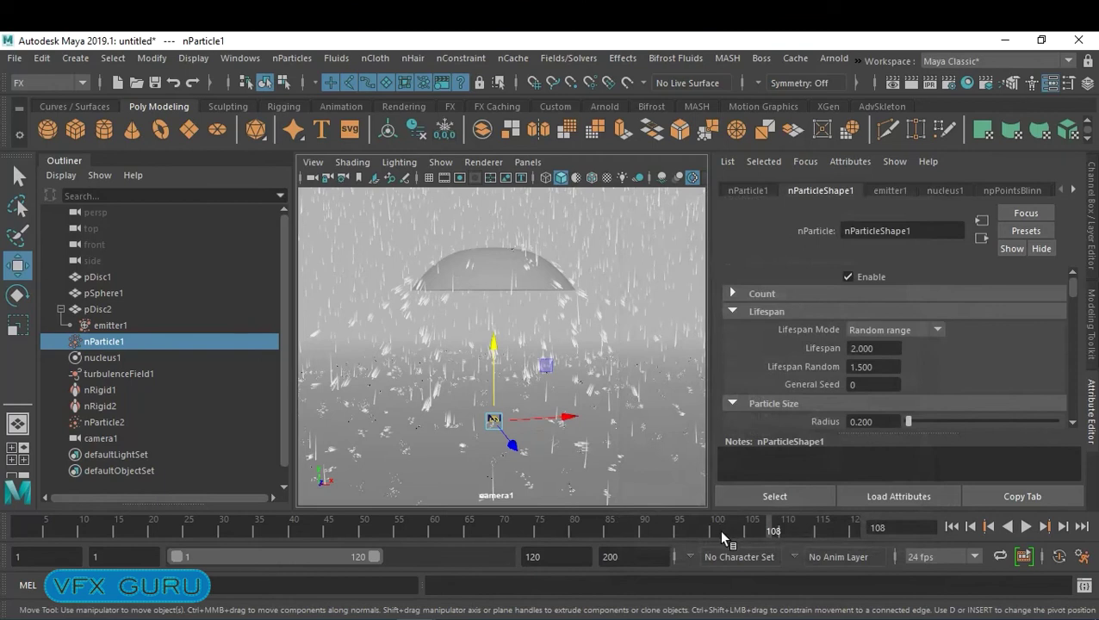
- Open the Playblast options and browse to the G:\FX DEMO folder as the movie file's location
right_click_drag(719, 528, 884, 524)
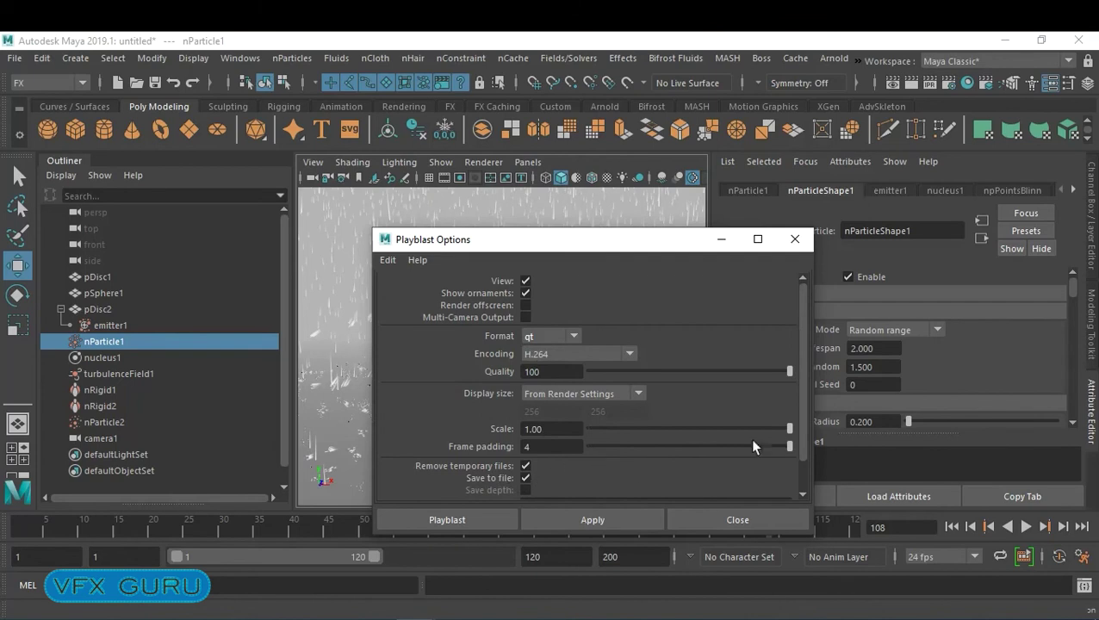
left_click_drag(802, 440, 802, 474)
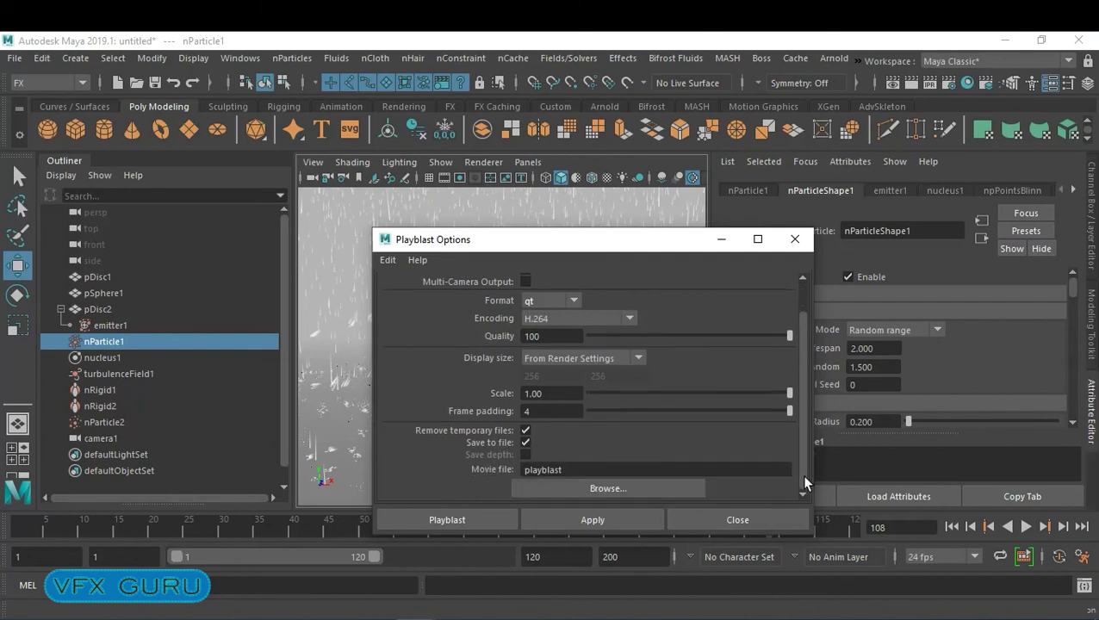
left_click(608, 488)
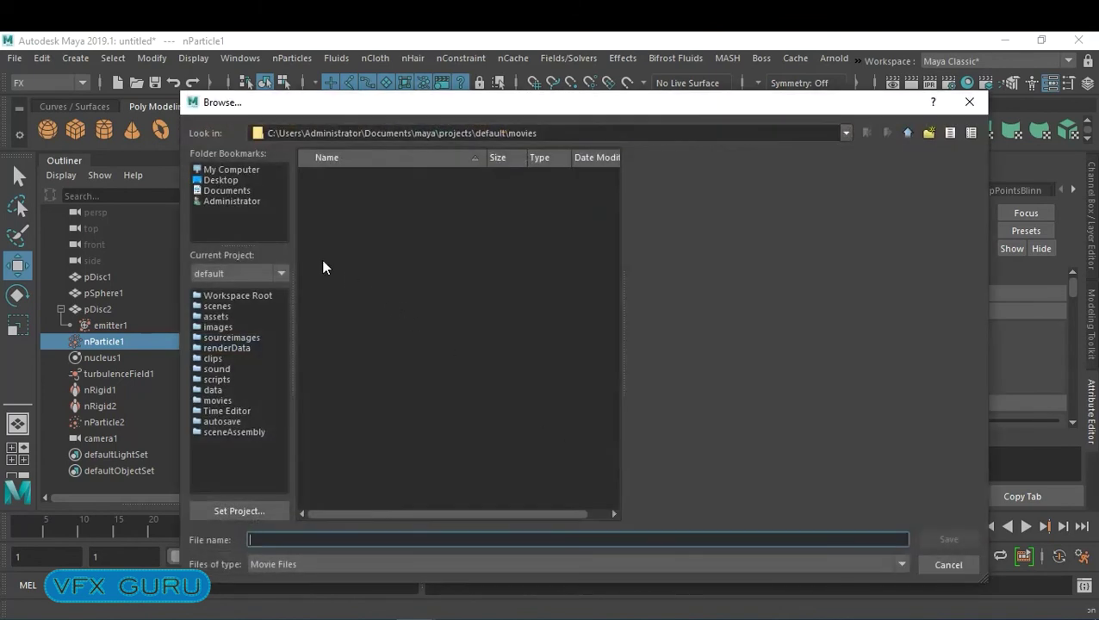
left_click(224, 170)
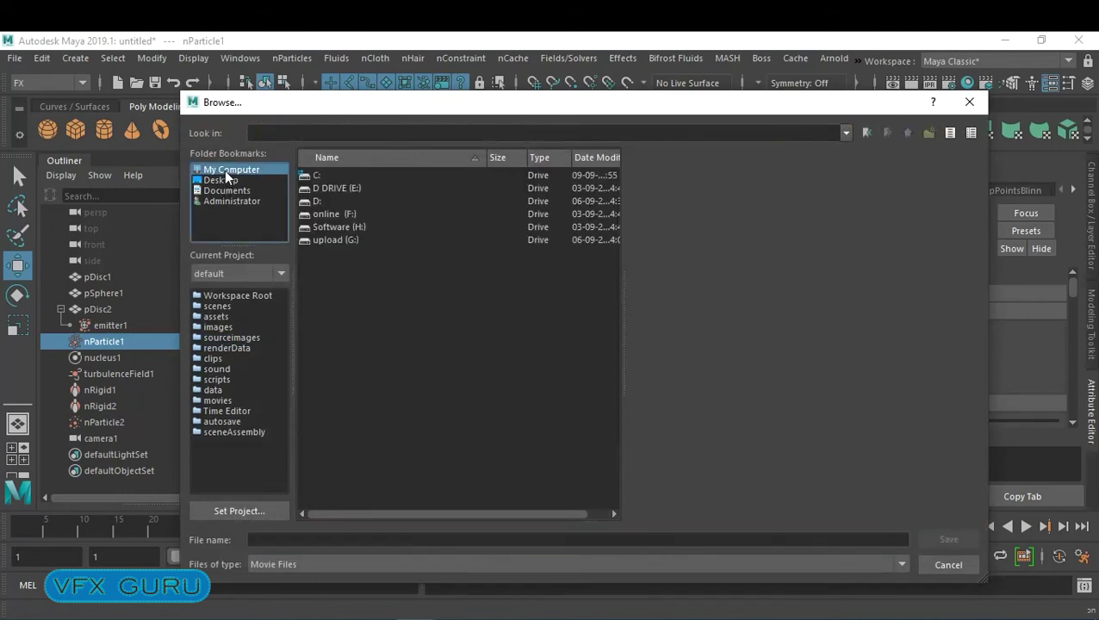
left_click(333, 241)
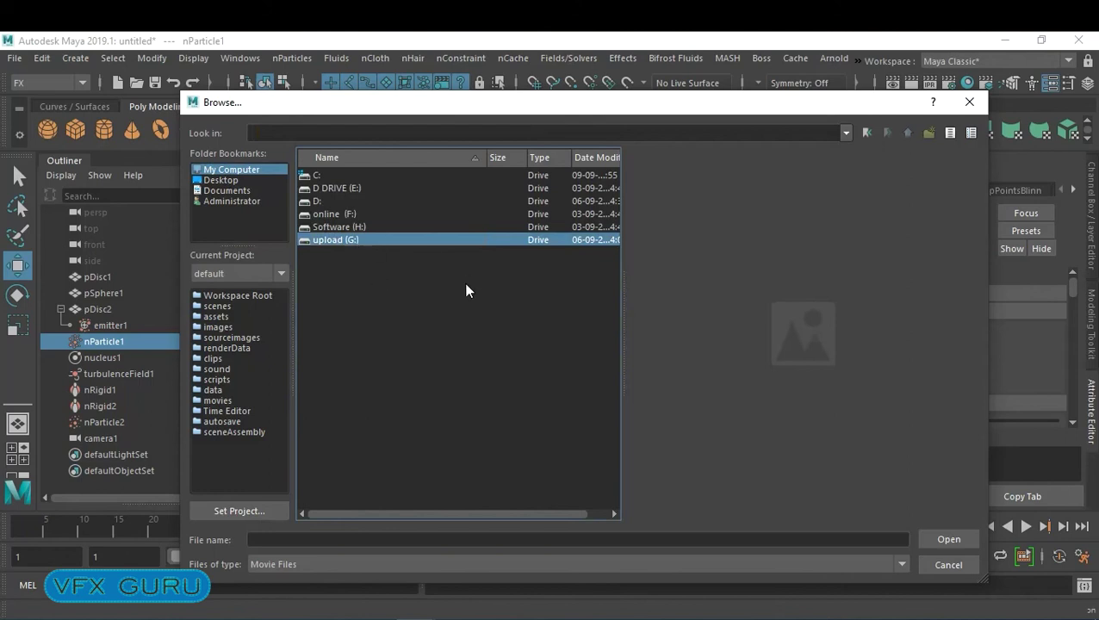
key("Return")
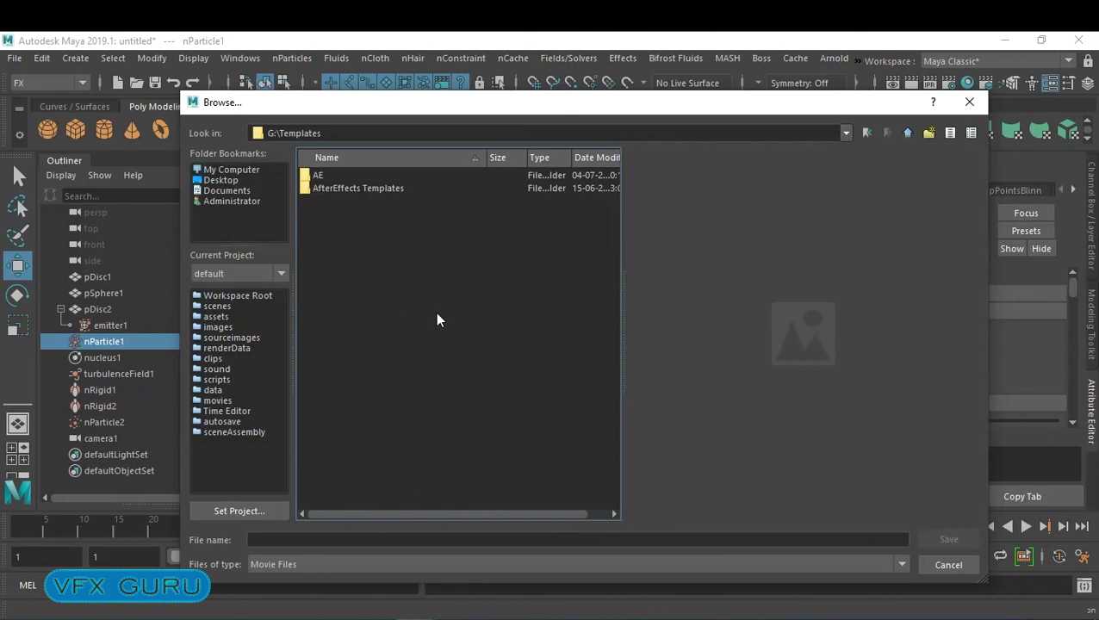
key("BackSpace")
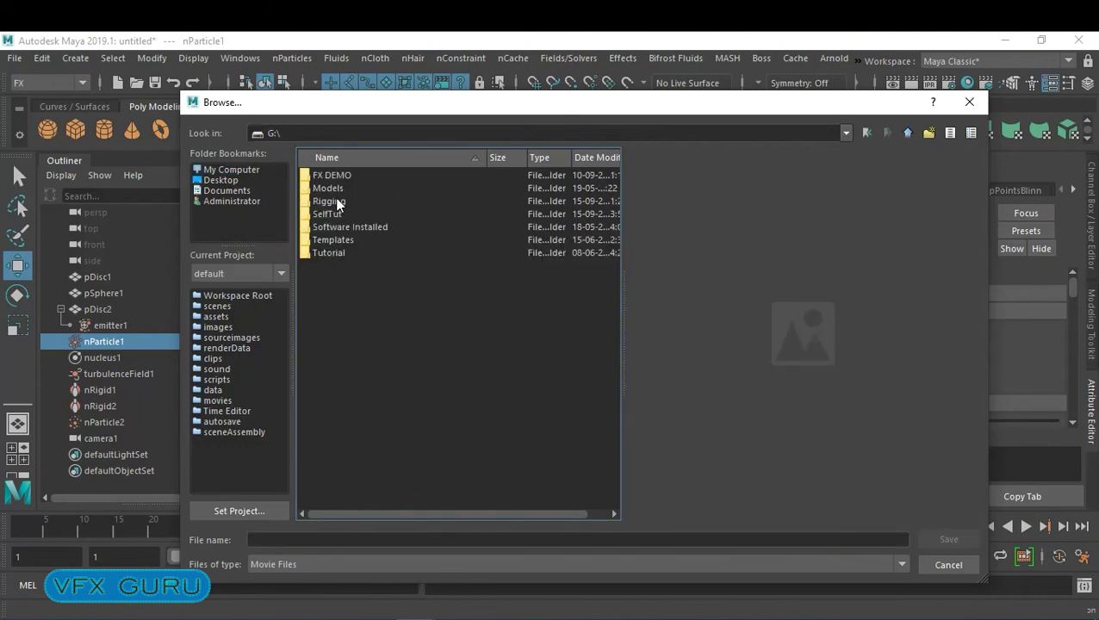
double_click(324, 175)
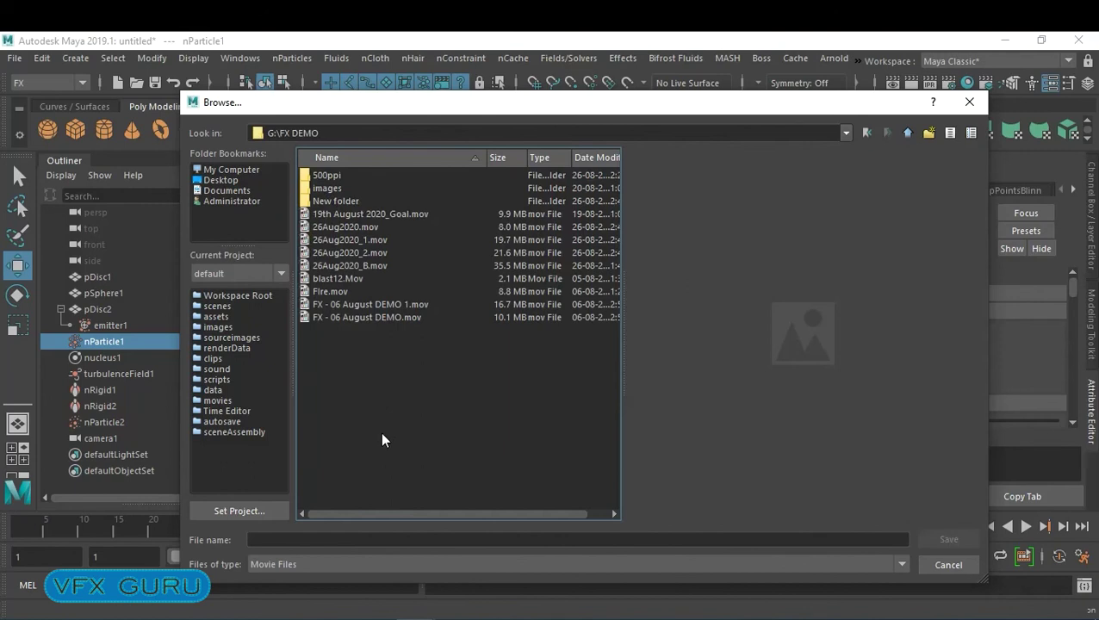
- Save the movie file as 16-09-2020_FX_A and create the playblast
left_click(366, 540)
type("16-09-2020_FX_A")
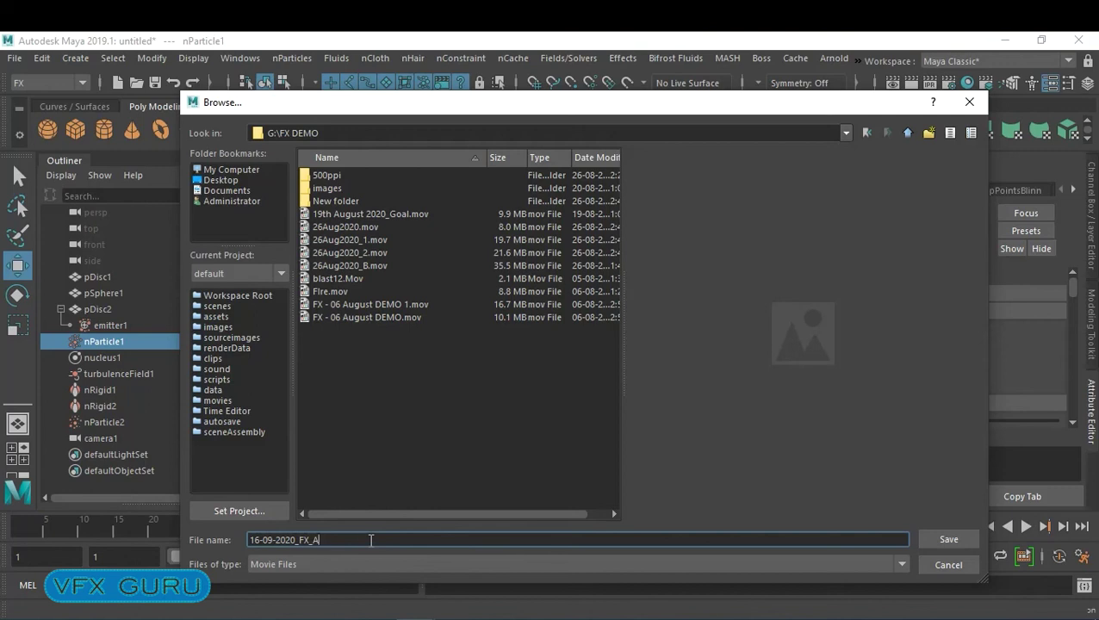
left_click_drag(371, 540, 233, 530)
left_click(946, 539)
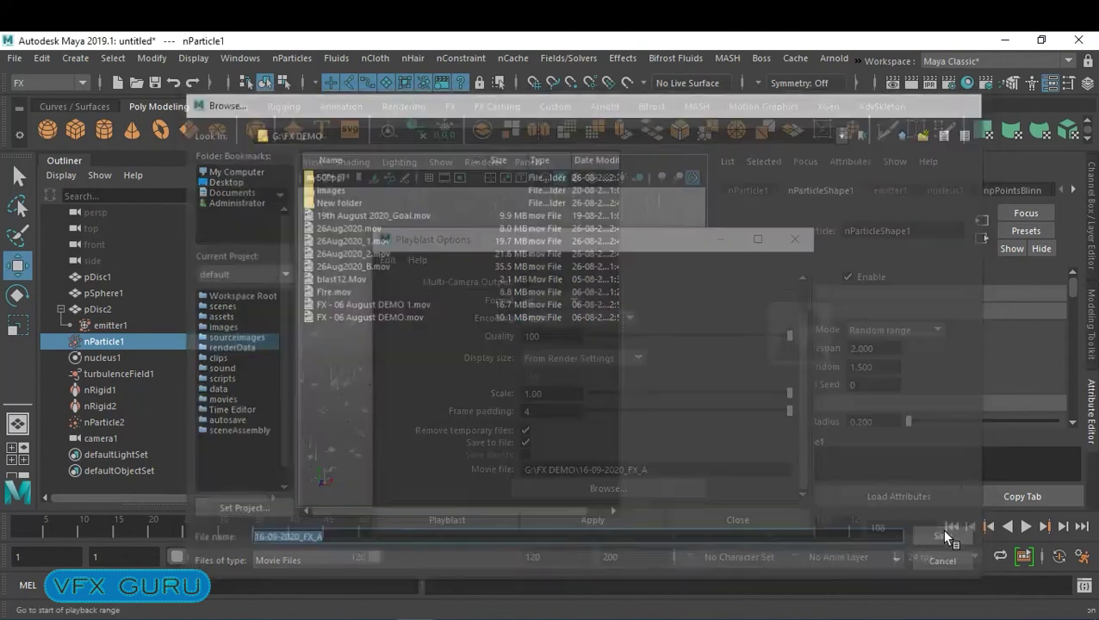
left_click(477, 517)
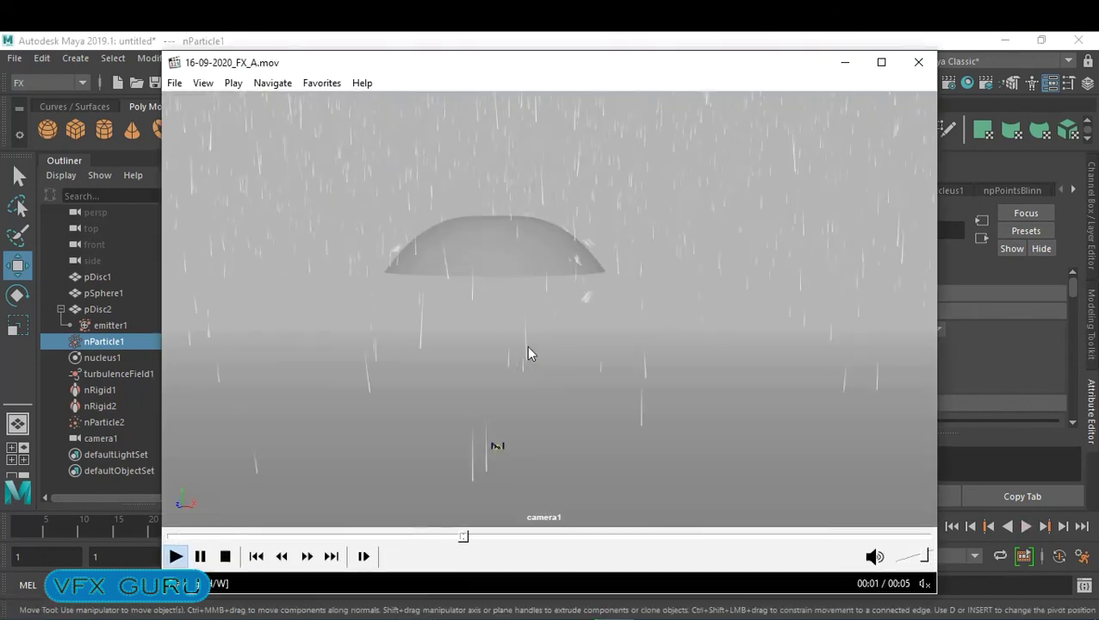
- Set the movie player to repeat the playblast forever and review it in full screen before returning to the window
left_click(271, 82)
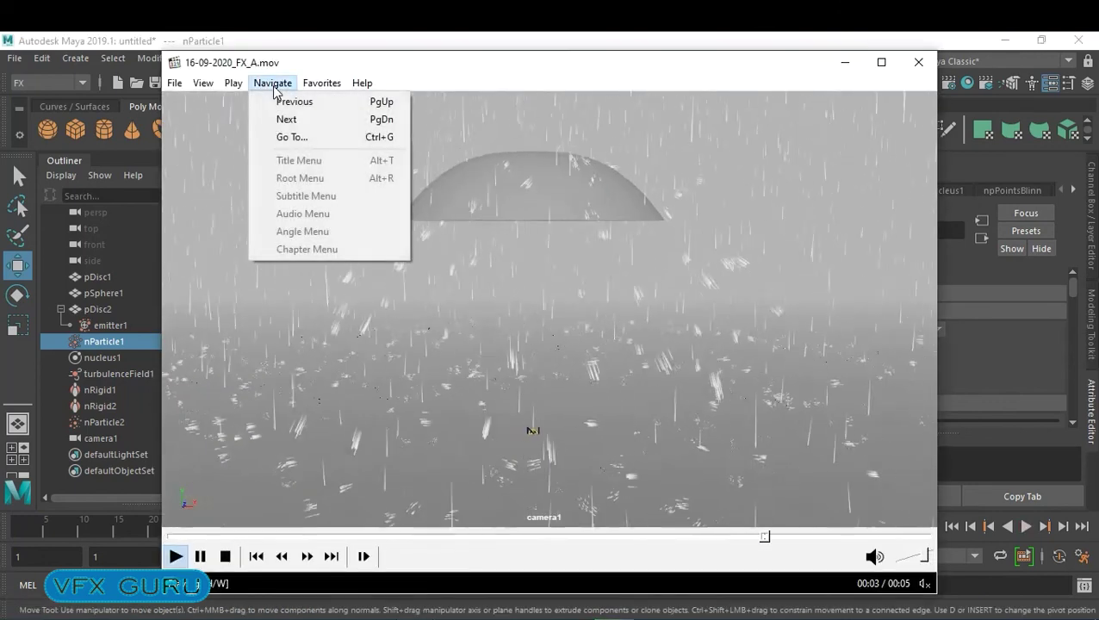
mouse_move(230, 83)
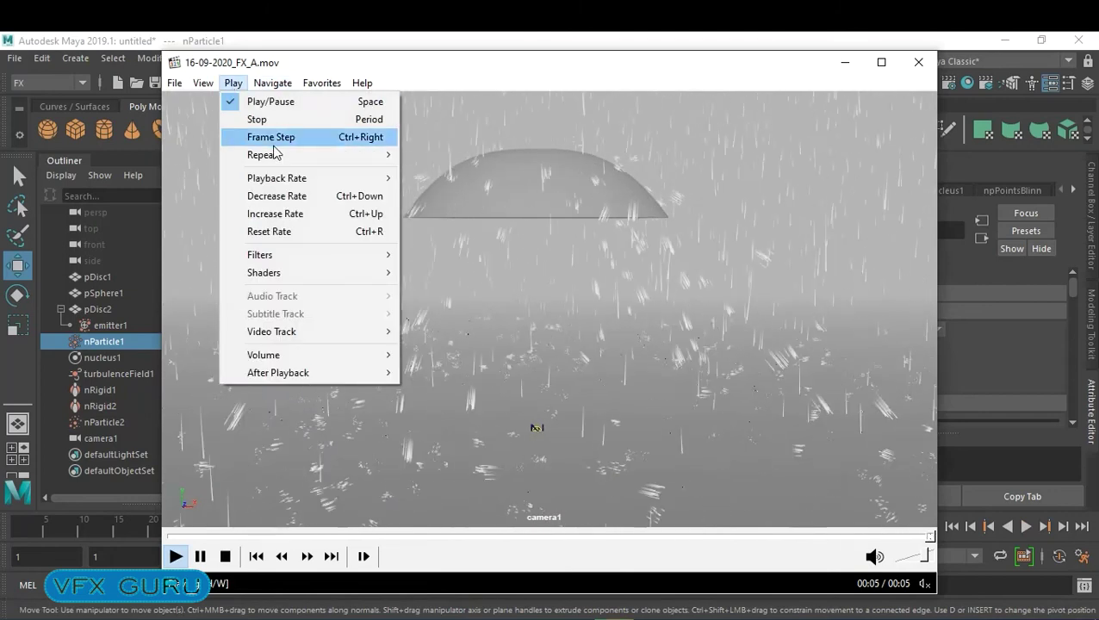
mouse_move(289, 164)
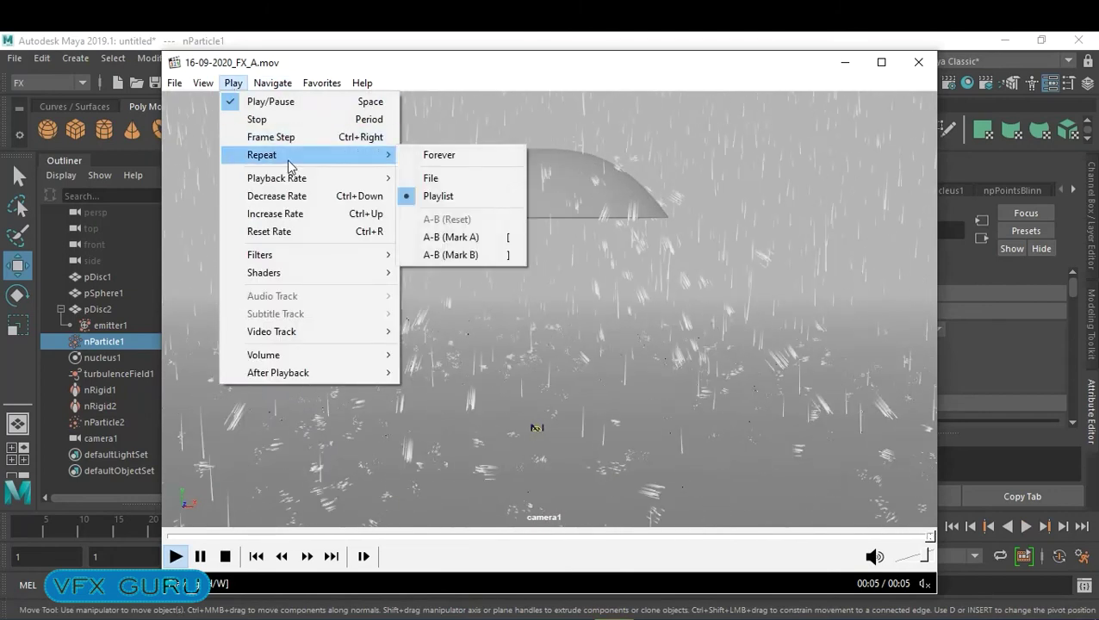
left_click(435, 156)
double_click(583, 261)
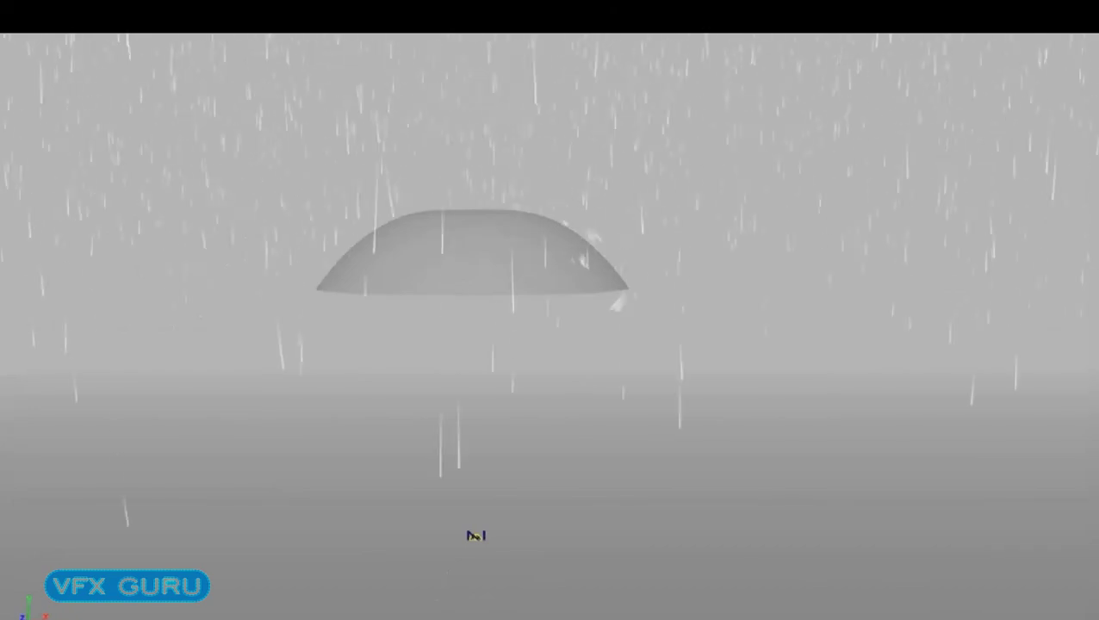
key("Escape")
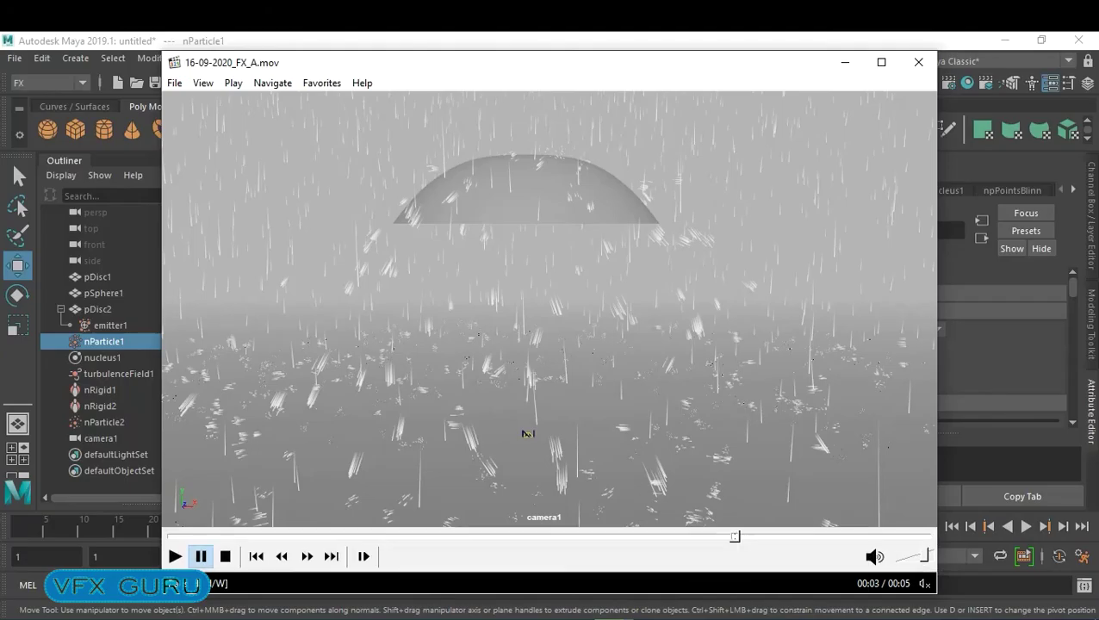